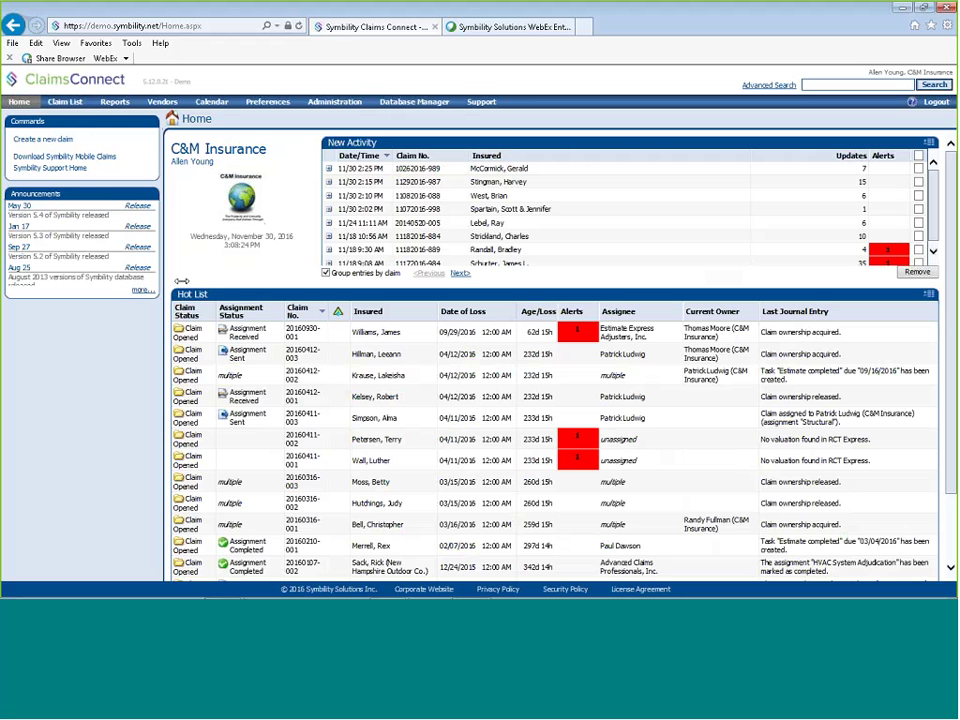
Widen the Commands column on the home page and open the account with the Reinspector role from the user accounts list
{"action": "left_click_drag", "start_coordinate": [181, 281], "coordinate": [228, 281]}
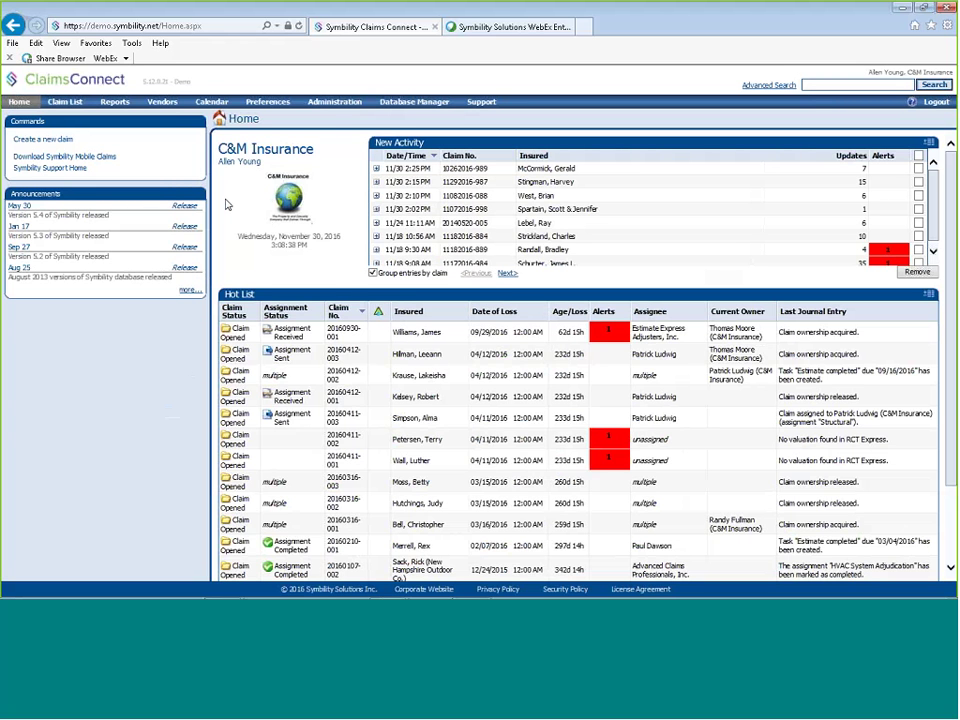
{"action": "left_click", "coordinate": [336, 106]}
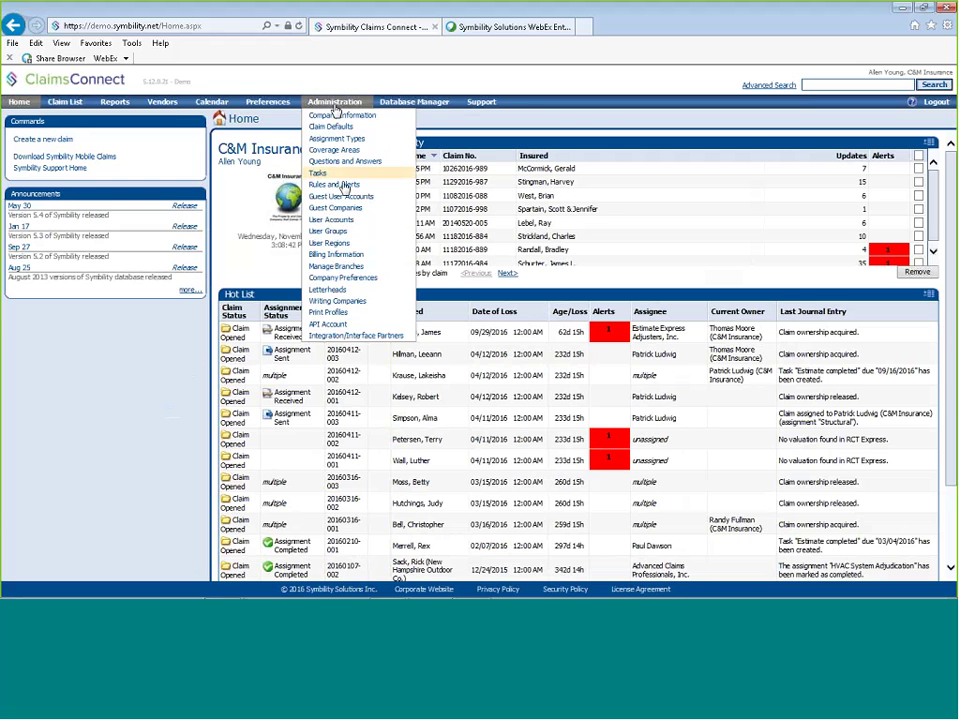
{"action": "left_click", "coordinate": [332, 218]}
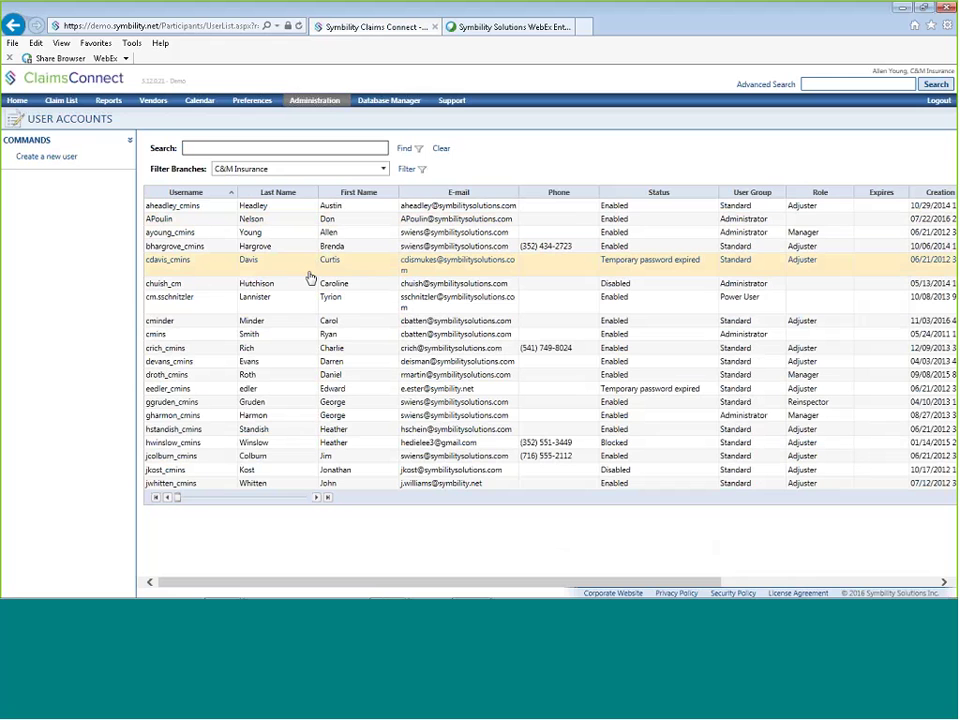
{"action": "double_click", "coordinate": [256, 402]}
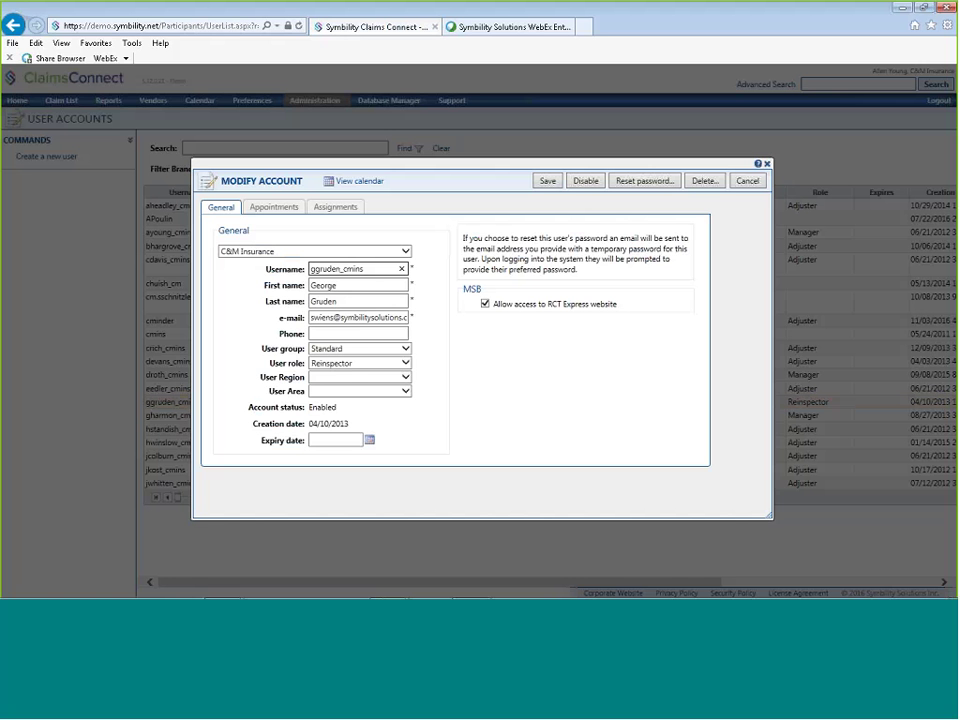
Keep Reinspector as the account's user role and save the account
{"action": "left_click", "coordinate": [405, 364]}
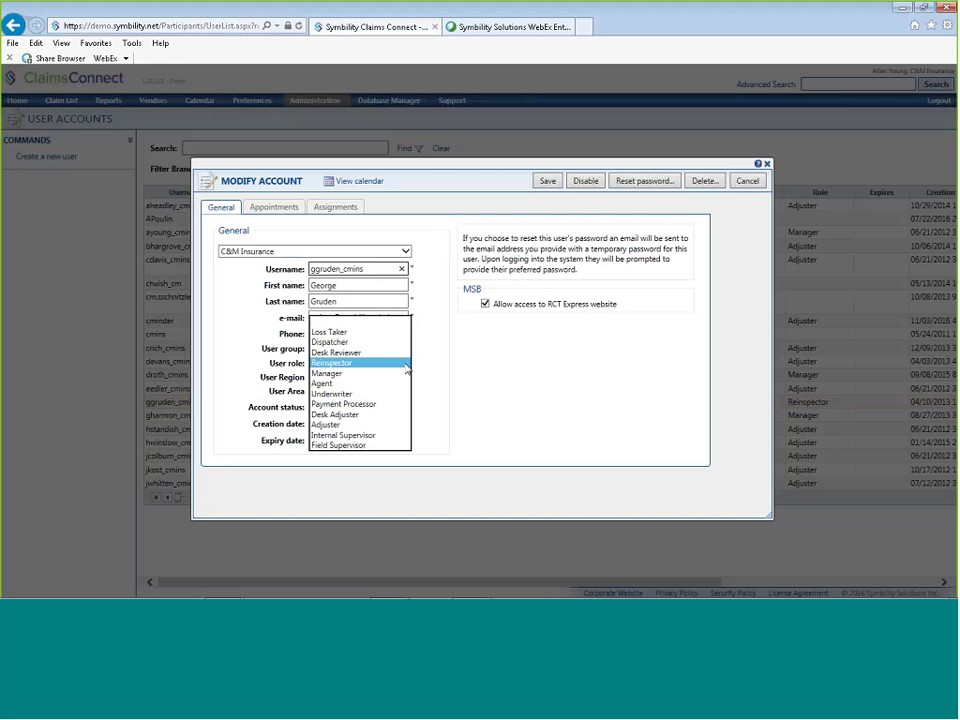
{"action": "left_click", "coordinate": [405, 365]}
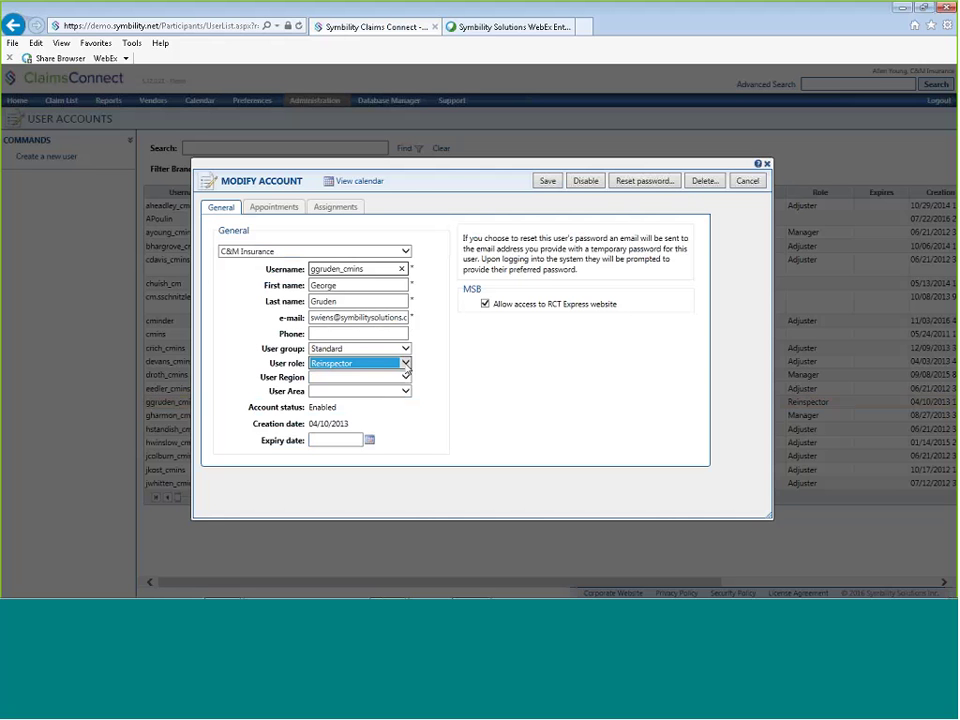
{"action": "left_click", "coordinate": [548, 182]}
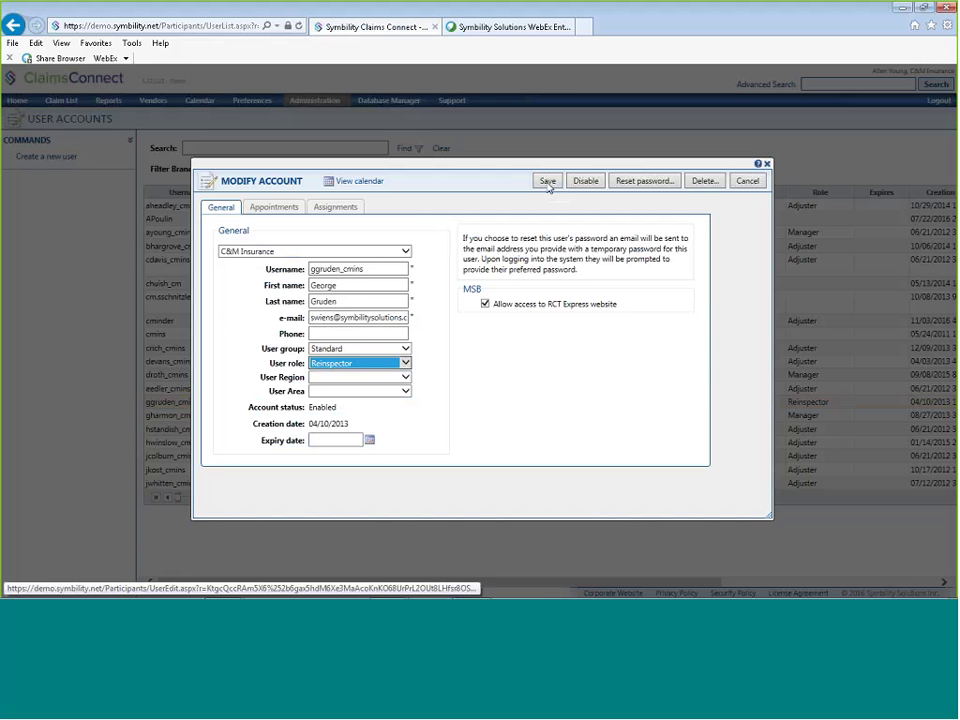
{"action": "left_click", "coordinate": [548, 182]}
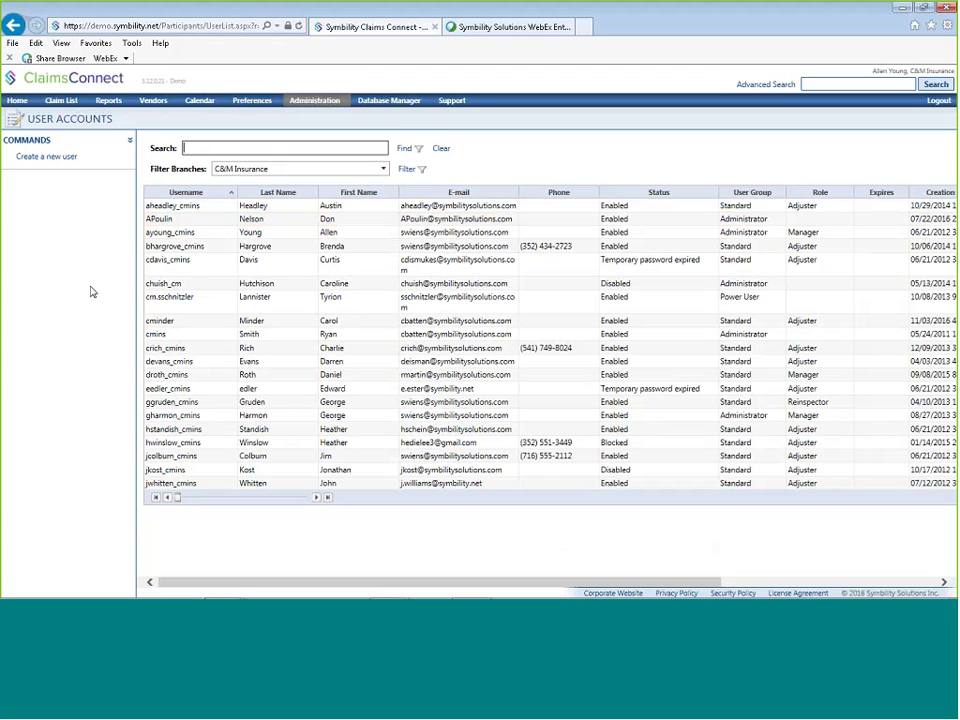
Review the Quality Connect reinspection change reasons in the estimating claim defaults
{"action": "mouse_move", "coordinate": [316, 102]}
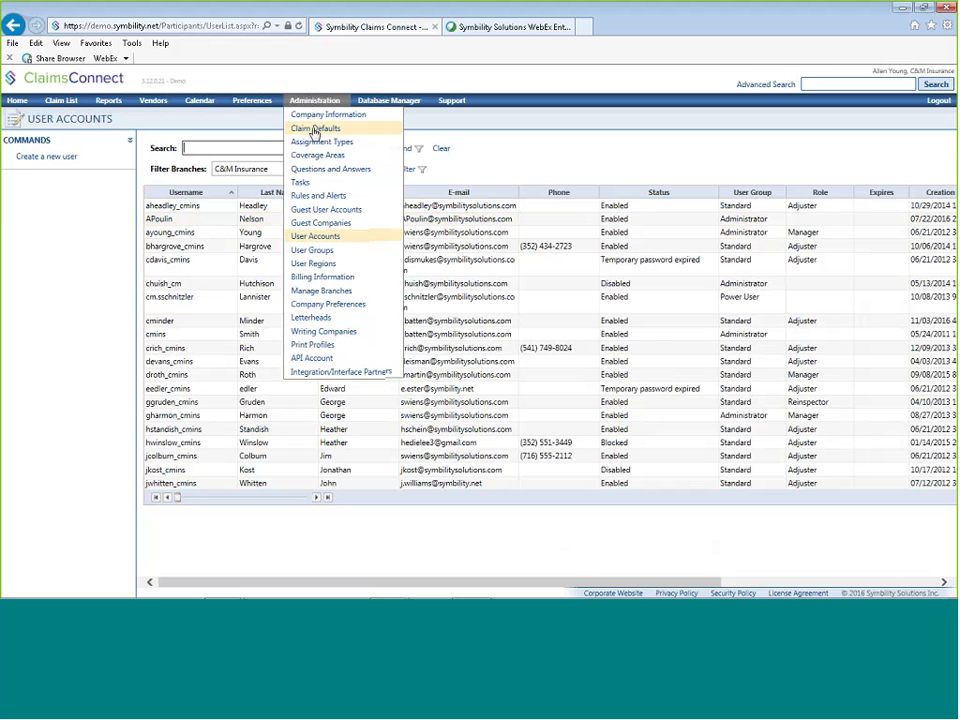
{"action": "left_click", "coordinate": [315, 130]}
{"action": "scroll", "coordinate": [282, 325], "scroll_direction": "down", "scroll_amount": 10}
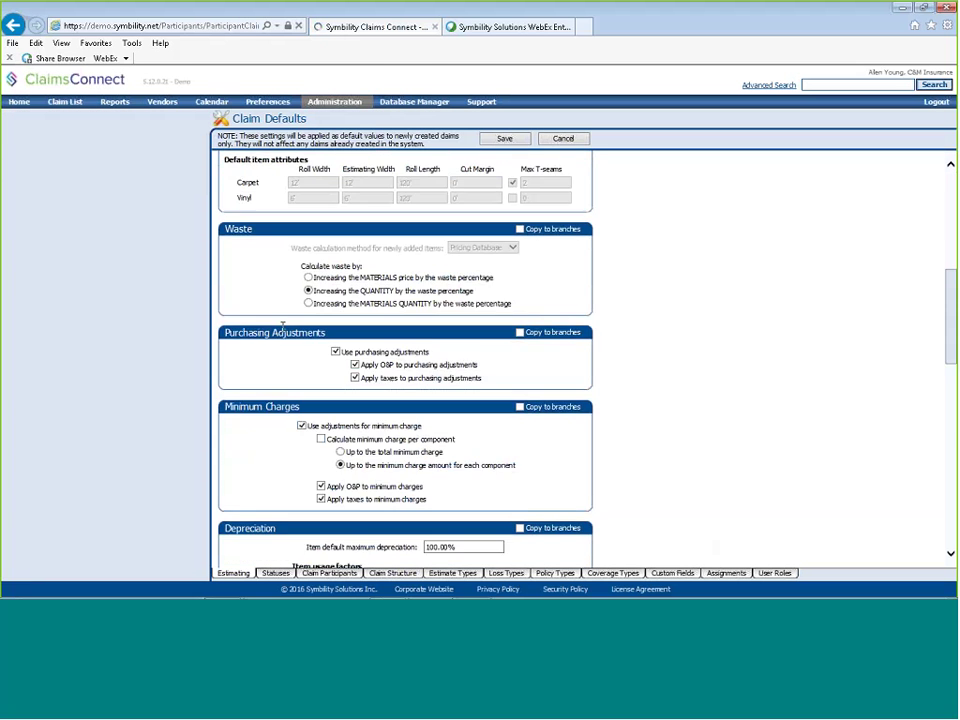
{"action": "scroll", "coordinate": [283, 324], "scroll_direction": "down", "scroll_amount": 15}
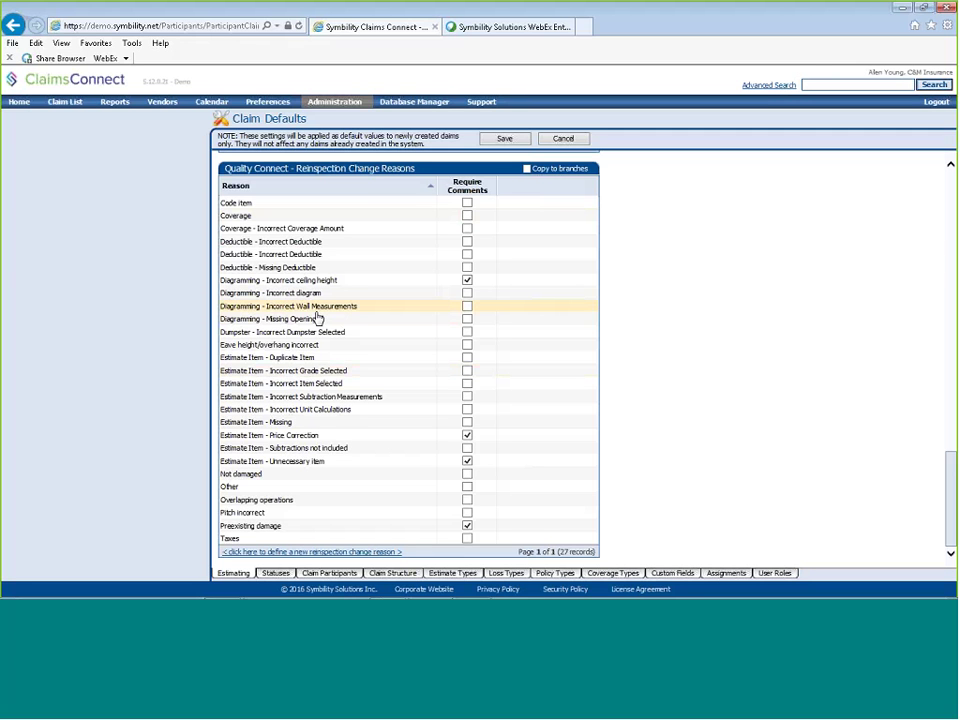
Open the 11/30 2:10 PM claim from New Activity on the home page and select the reinspector among the internal users for assignment
{"action": "left_click", "coordinate": [19, 102]}
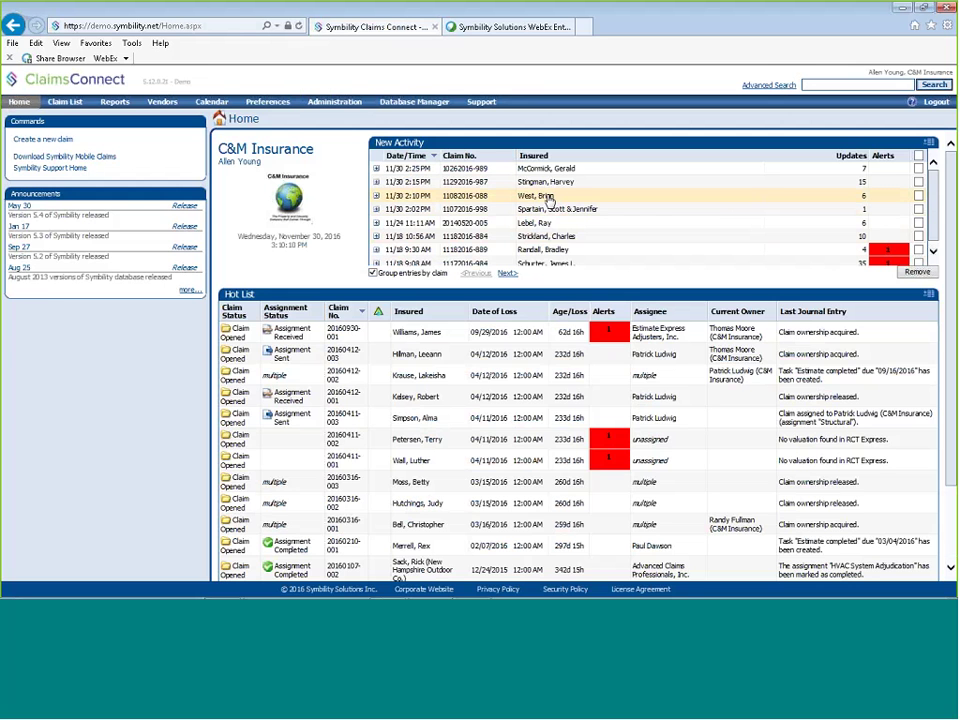
{"action": "left_click", "coordinate": [549, 202]}
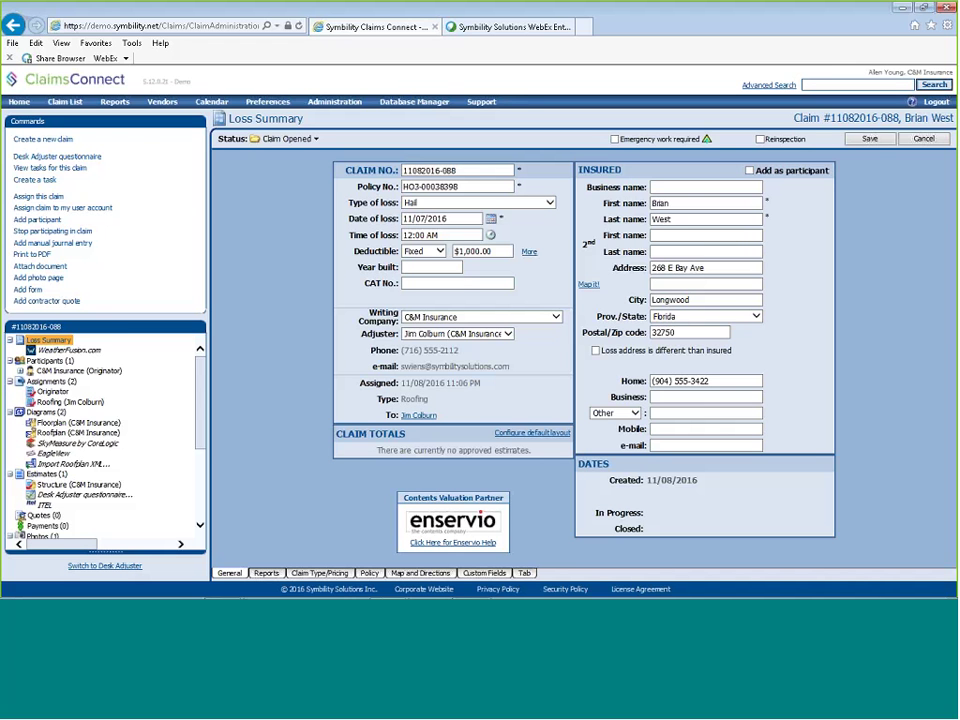
{"action": "left_click", "coordinate": [40, 197]}
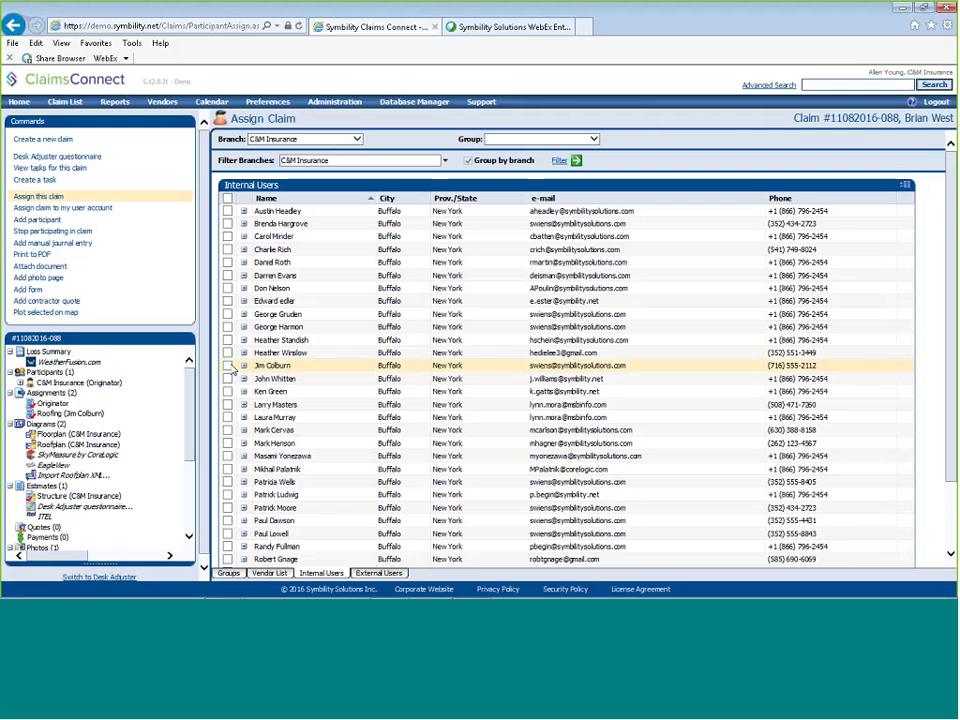
{"action": "left_click", "coordinate": [228, 314]}
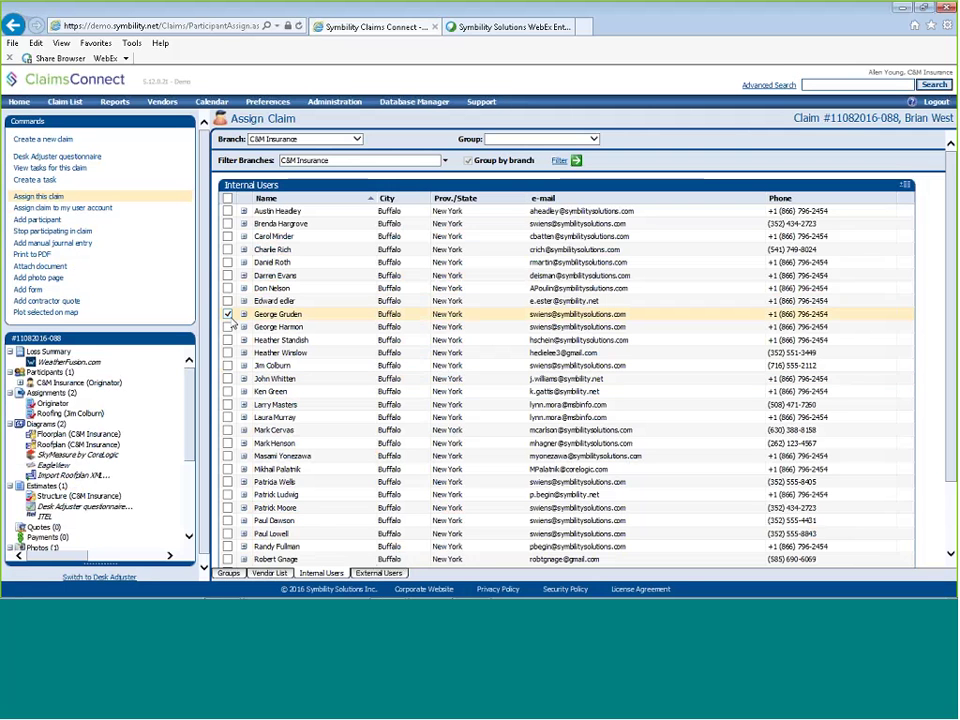
{"action": "scroll", "coordinate": [276, 451], "scroll_direction": "down", "scroll_amount": 1}
{"action": "scroll", "coordinate": [276, 451], "scroll_direction": "down", "scroll_amount": 3}
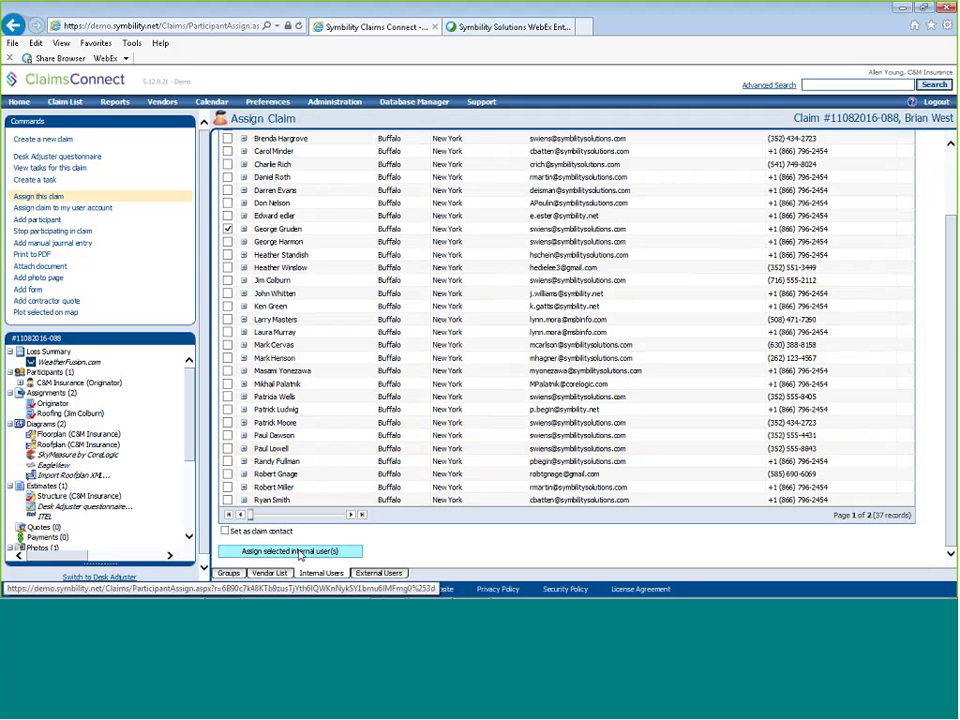
Assign the selected internal user to the claim with a new assignment of type Re-inspection
{"action": "left_click", "coordinate": [285, 551]}
{"action": "left_click", "coordinate": [447, 320]}
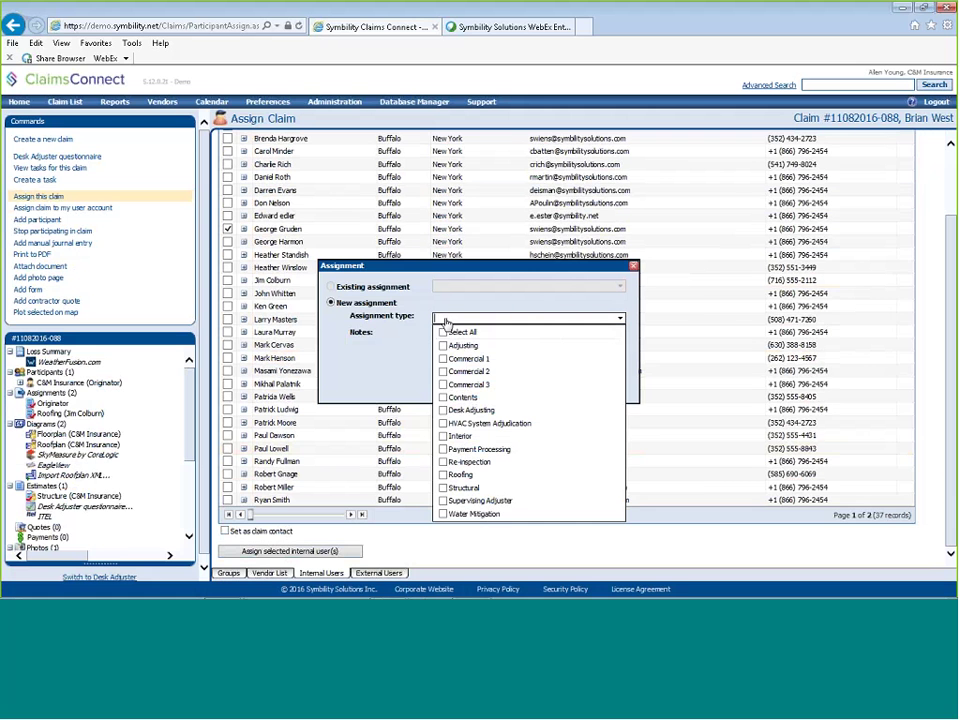
{"action": "left_click", "coordinate": [443, 461]}
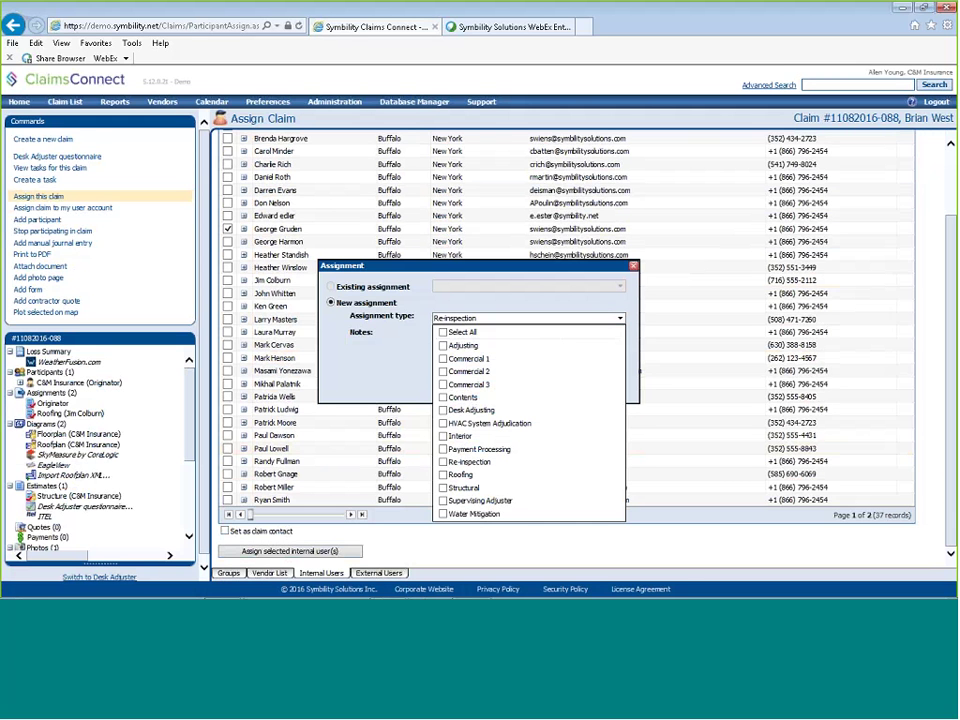
{"action": "left_click", "coordinate": [411, 368]}
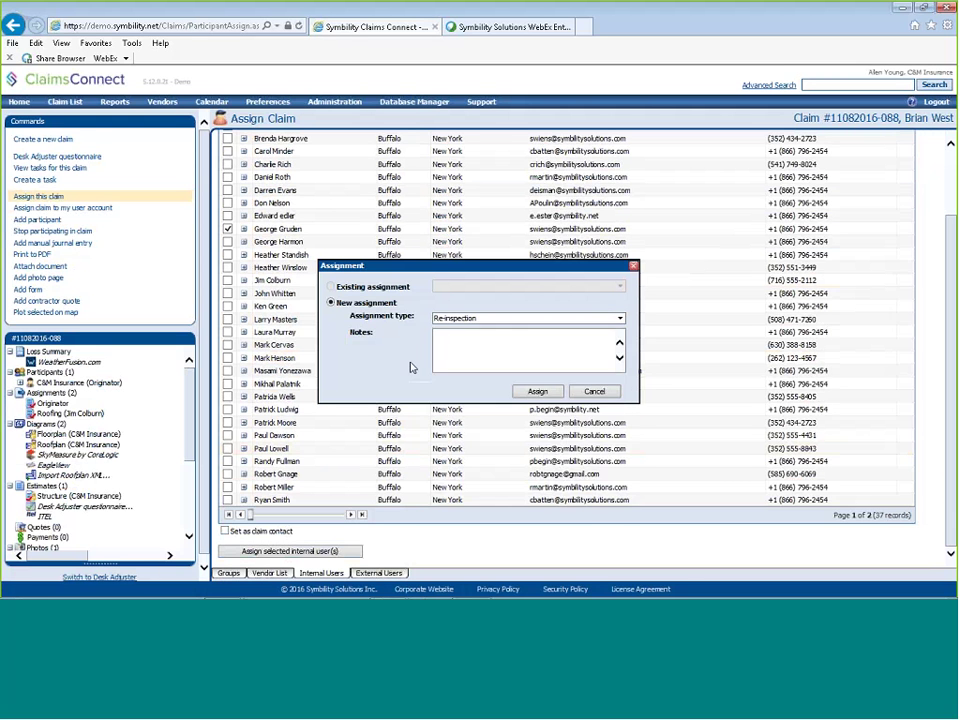
{"action": "left_click", "coordinate": [537, 392]}
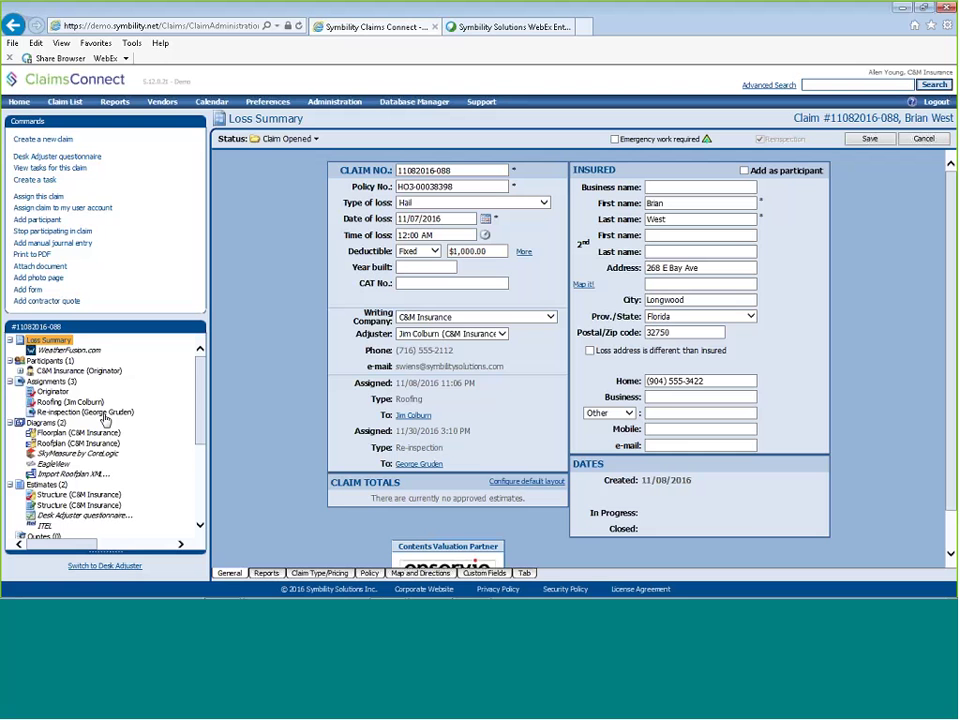
Switch to Symbility Mobile Claims and synchronize the claim list to receive the newly assigned reinspection claim
{"action": "key", "text": "alt+Tab"}
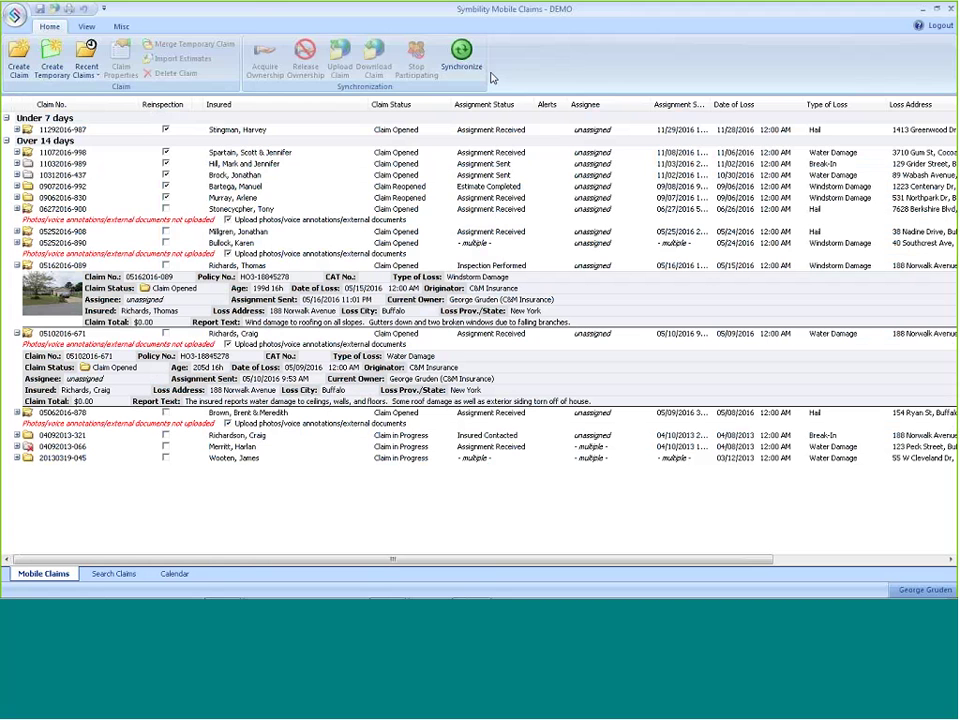
{"action": "left_click", "coordinate": [459, 55]}
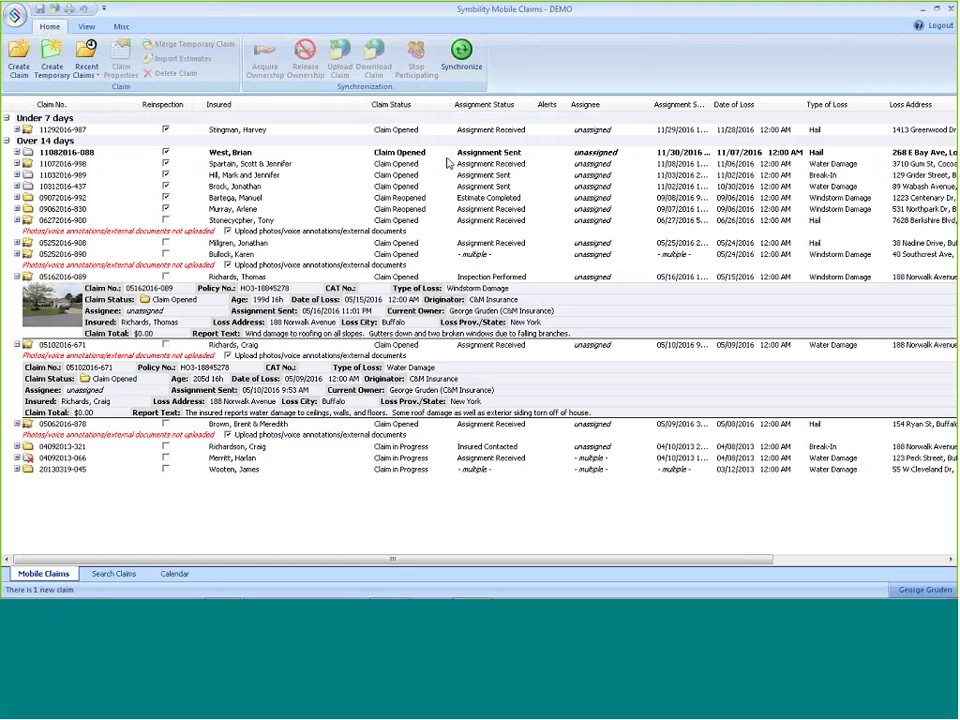
{"action": "left_click", "coordinate": [245, 156]}
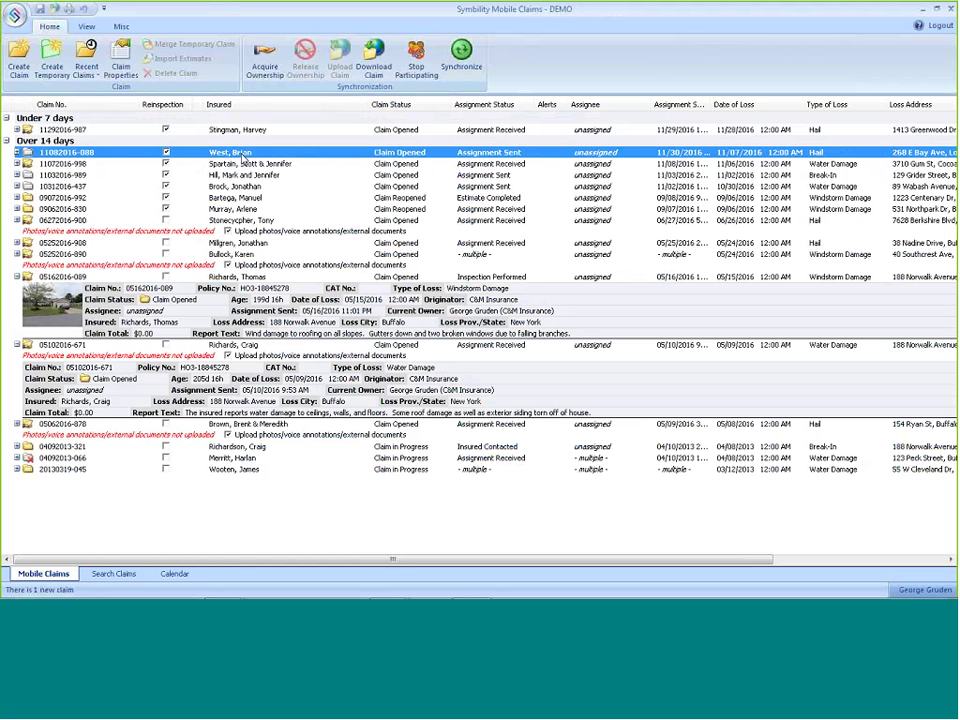
{"action": "left_click", "coordinate": [463, 55]}
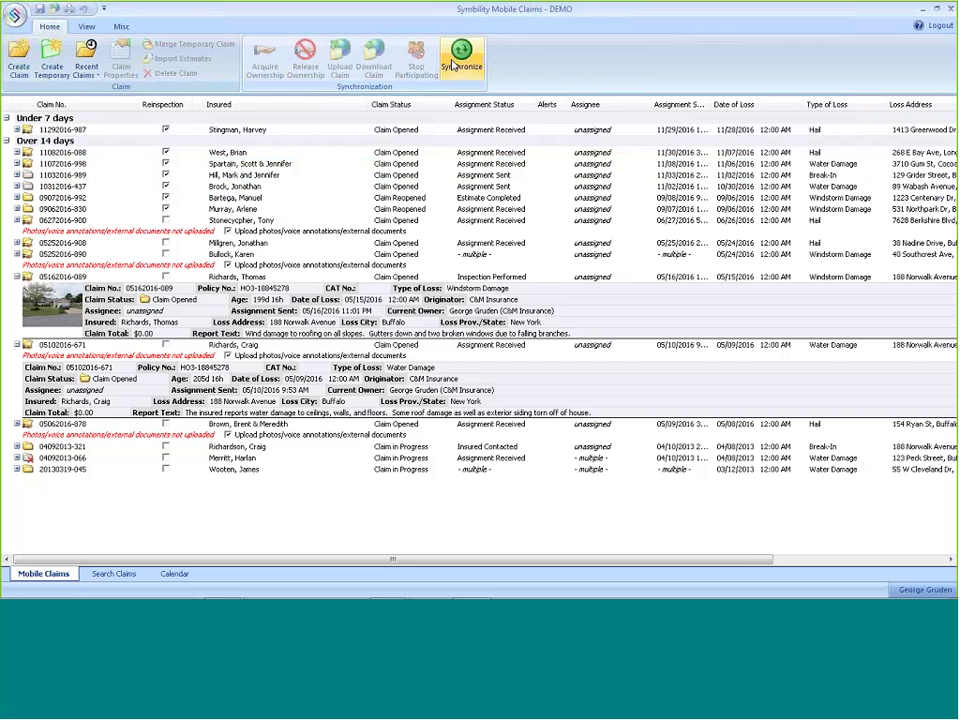
Open the reinspection claim listed under 7 days, show its Quality Connect reinspection summary, and minimize the Track Changes window
{"action": "double_click", "coordinate": [241, 130]}
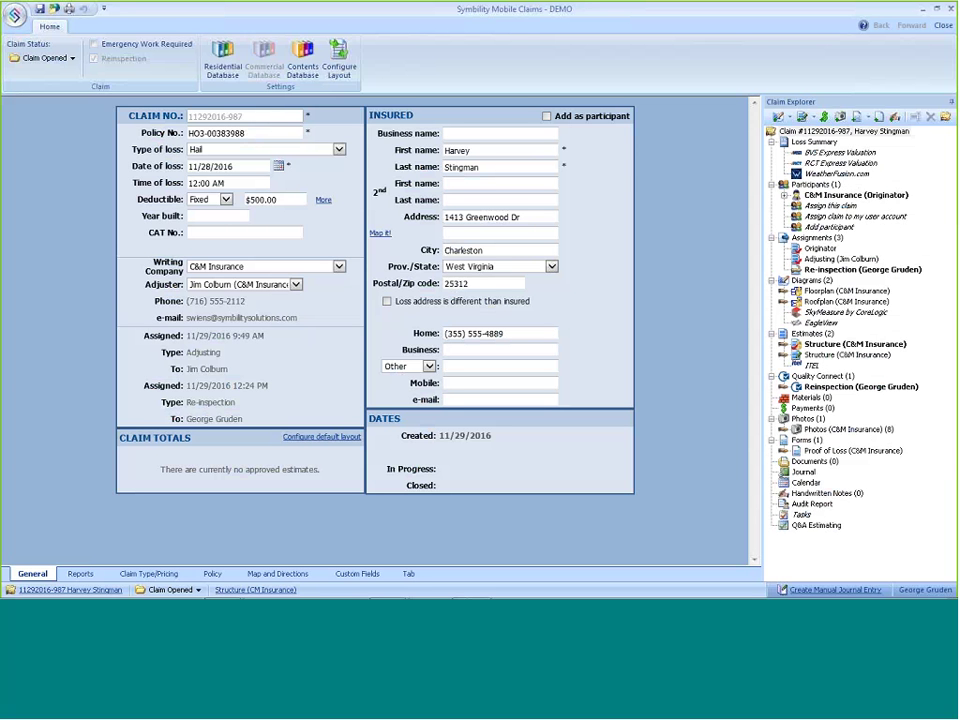
{"action": "left_click", "coordinate": [832, 390]}
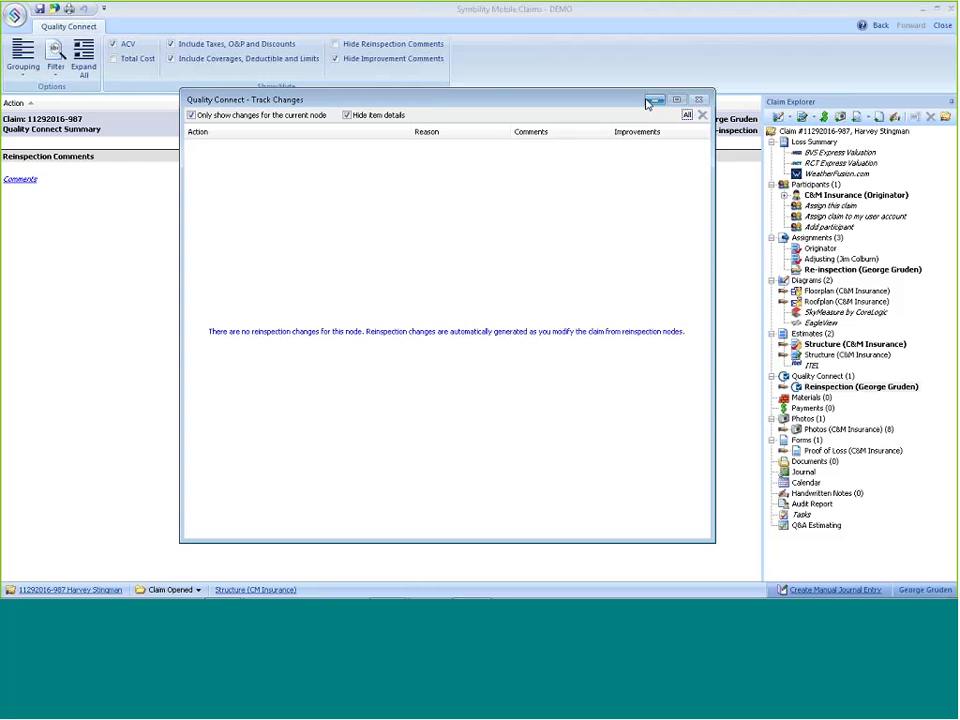
{"action": "left_click", "coordinate": [652, 100]}
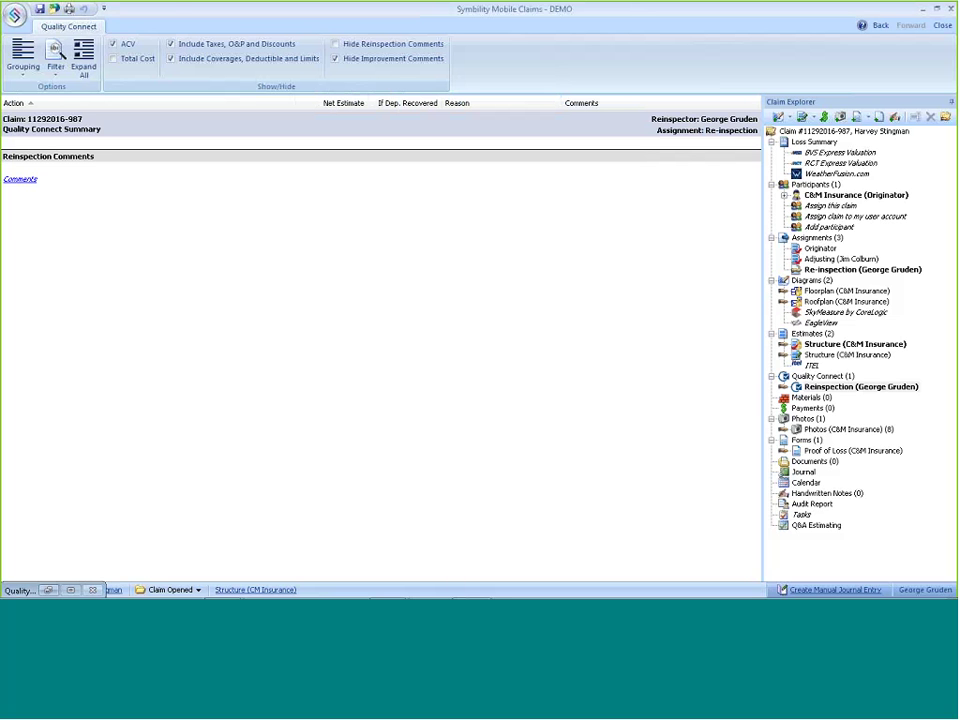
Open the claim's audit report and examine the violation details for the Closet and Chimney rooms without correcting them
{"action": "left_click", "coordinate": [806, 505]}
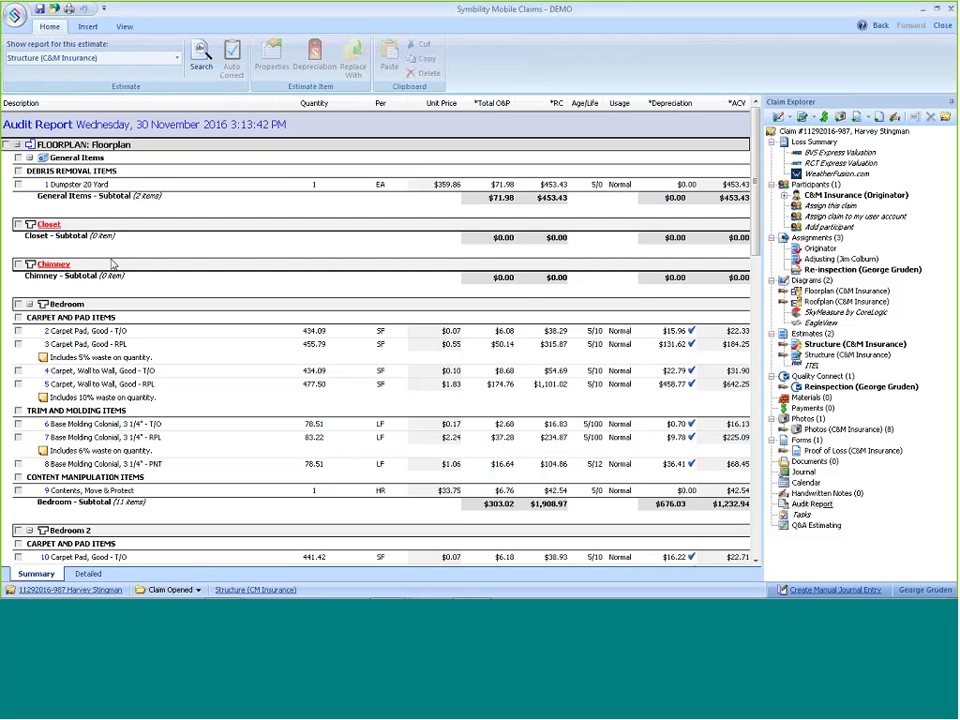
{"action": "left_click", "coordinate": [48, 224]}
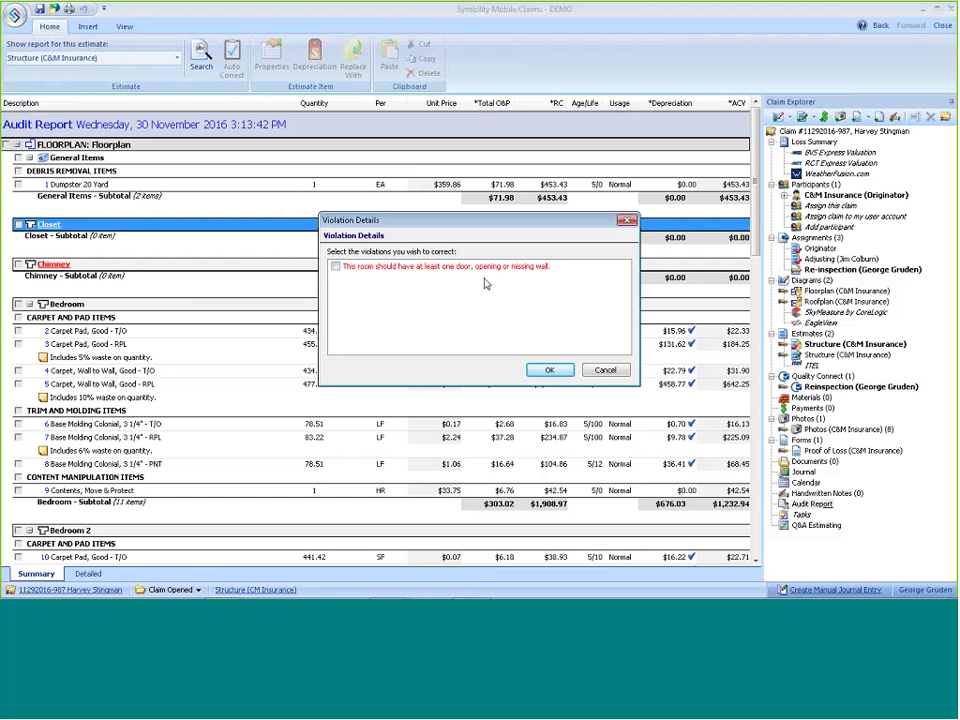
{"action": "left_click", "coordinate": [606, 371]}
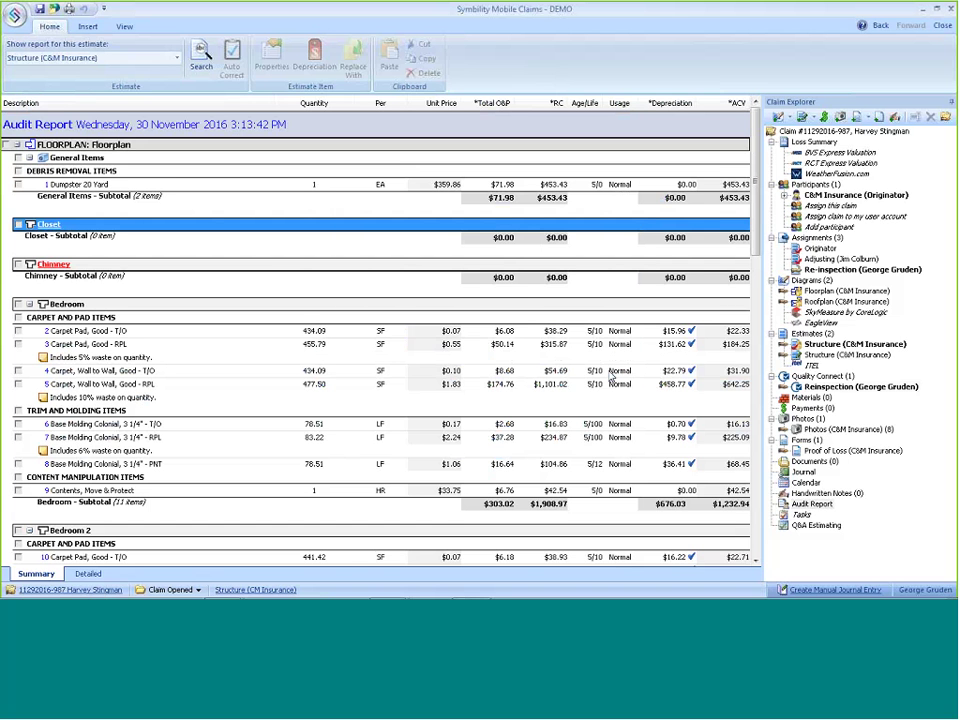
{"action": "left_click", "coordinate": [55, 266]}
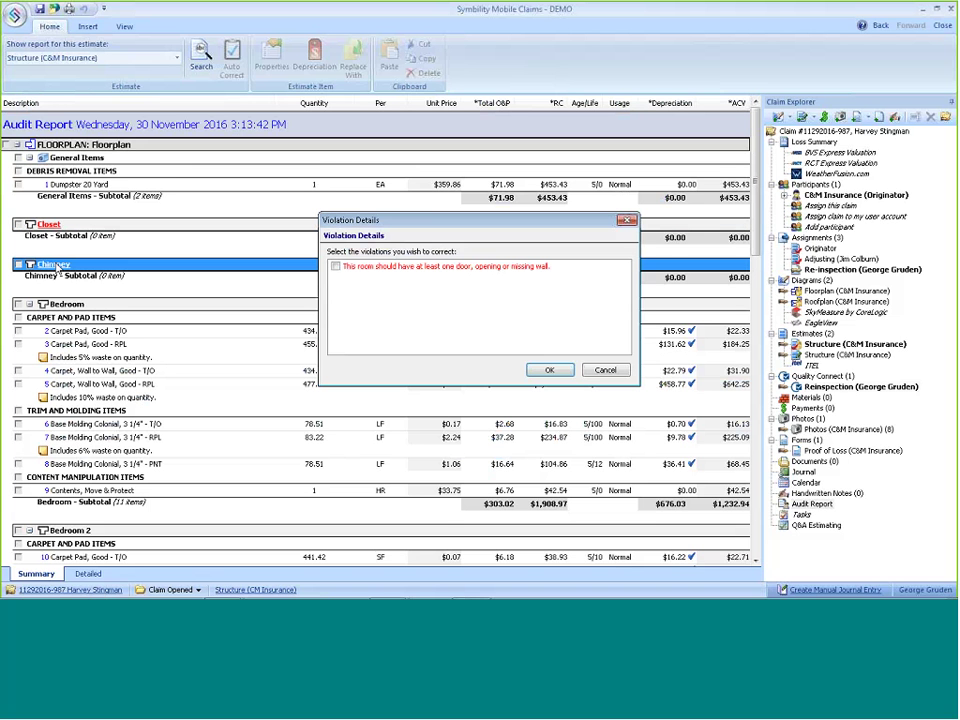
{"action": "left_click", "coordinate": [605, 371]}
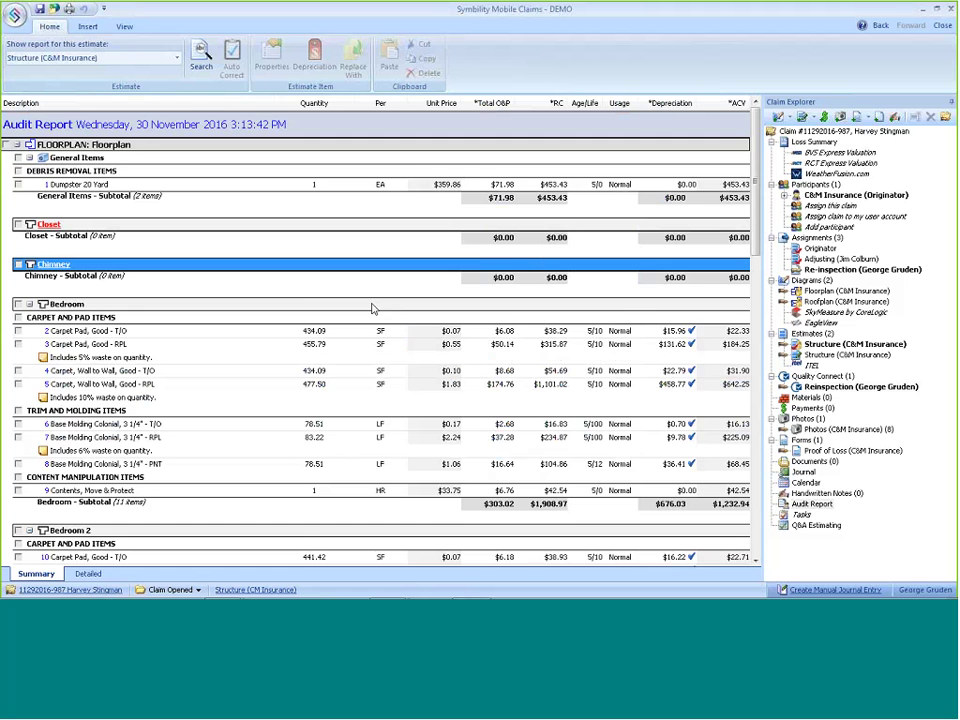
Examine the violation details of the Shingles, 3-Tab, Fiberglass 25 YR. - RPL item under Roof, Roof 2 without correcting anything
{"action": "scroll", "coordinate": [372, 308], "scroll_direction": "down", "scroll_amount": 10}
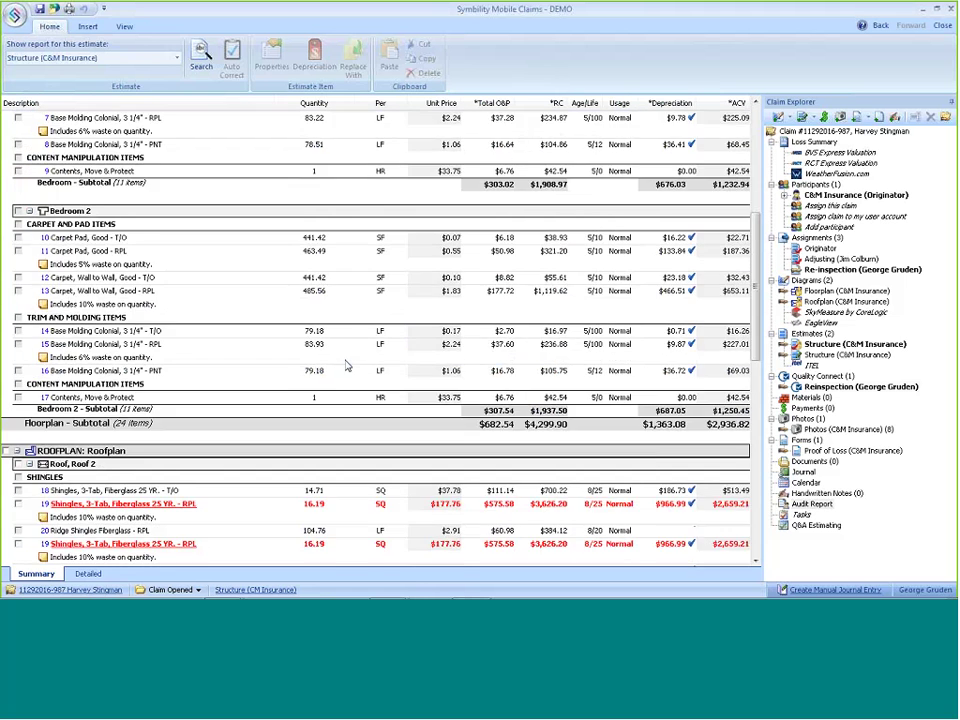
{"action": "scroll", "coordinate": [347, 366], "scroll_direction": "down", "scroll_amount": 5}
{"action": "scroll", "coordinate": [347, 364], "scroll_direction": "up", "scroll_amount": 3}
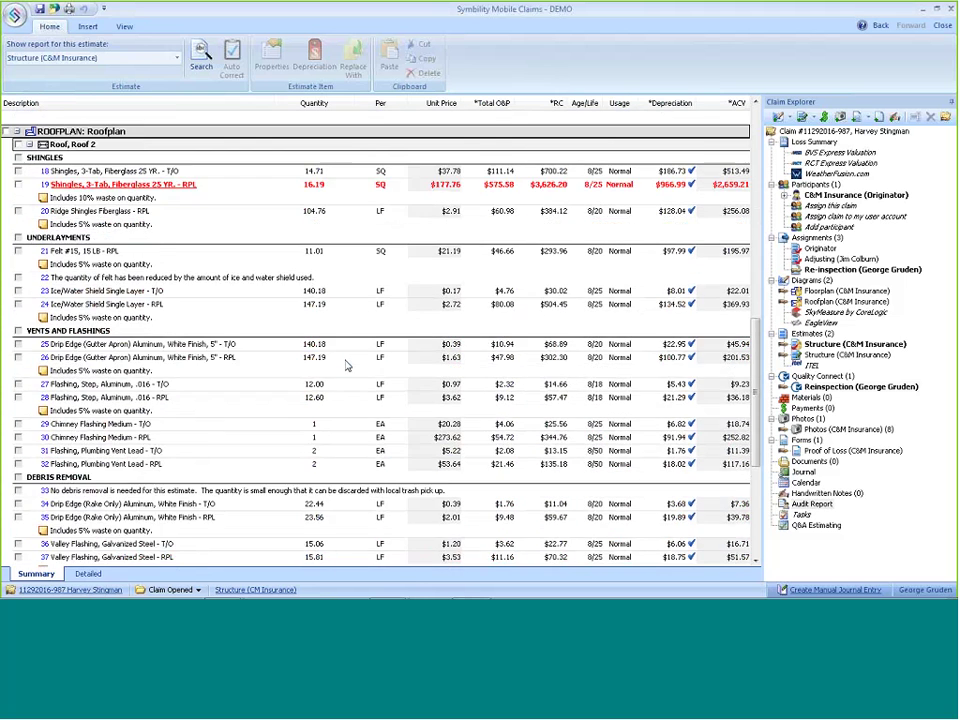
{"action": "double_click", "coordinate": [130, 265]}
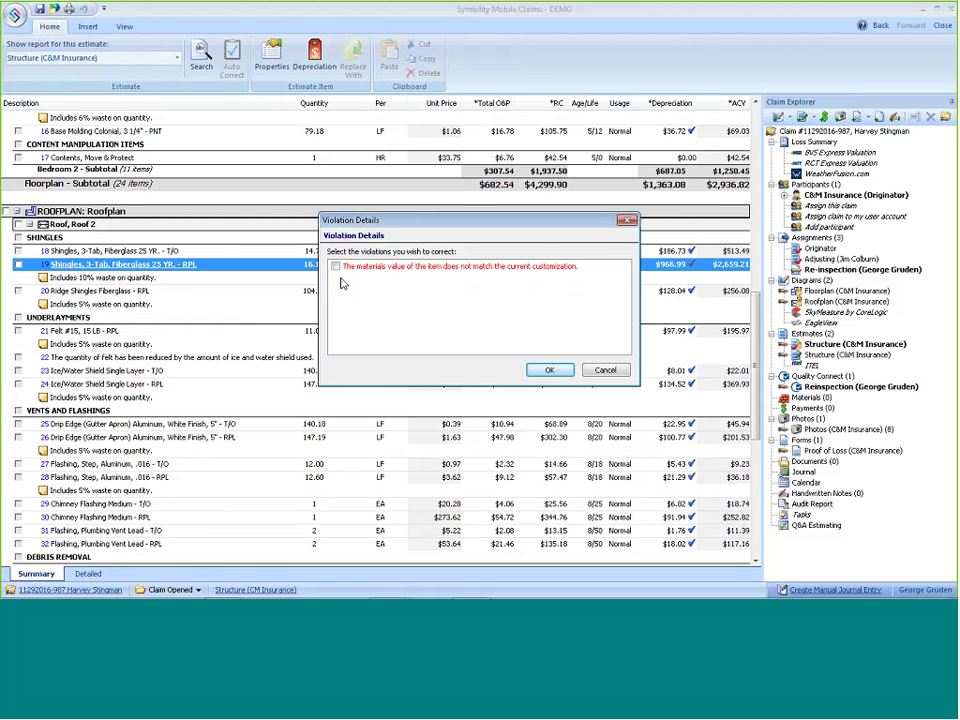
{"action": "left_click", "coordinate": [550, 371]}
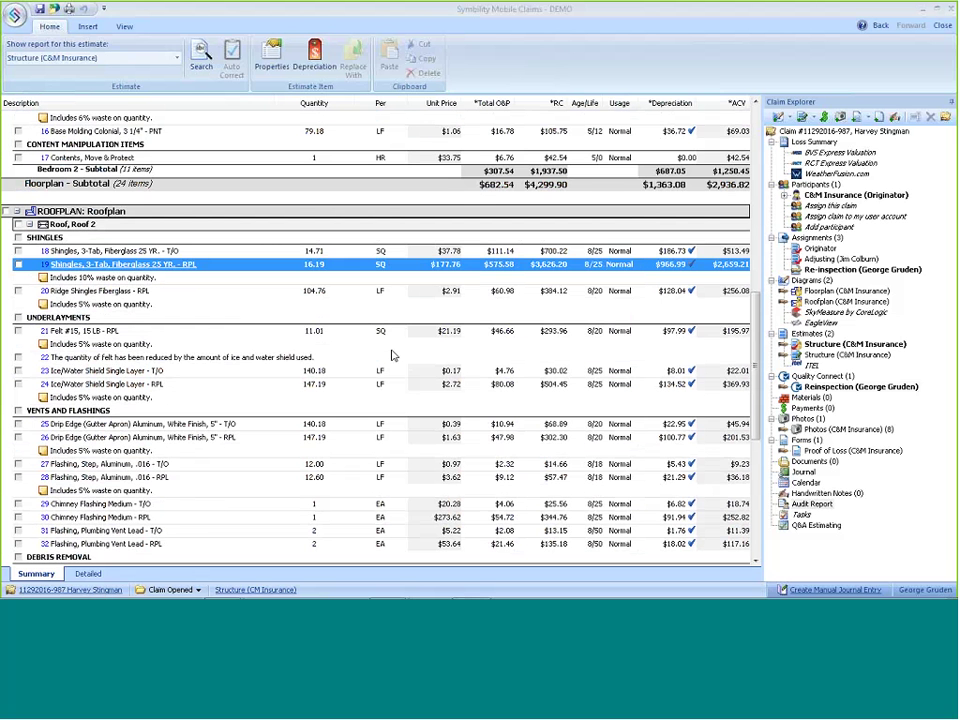
Review the rest of the audit report, comparing the flagged shingle replacement items under Roof, Roof 2 and Roof 3
{"action": "scroll", "coordinate": [231, 328], "scroll_direction": "down", "scroll_amount": 6}
{"action": "scroll", "coordinate": [224, 377], "scroll_direction": "down", "scroll_amount": 3}
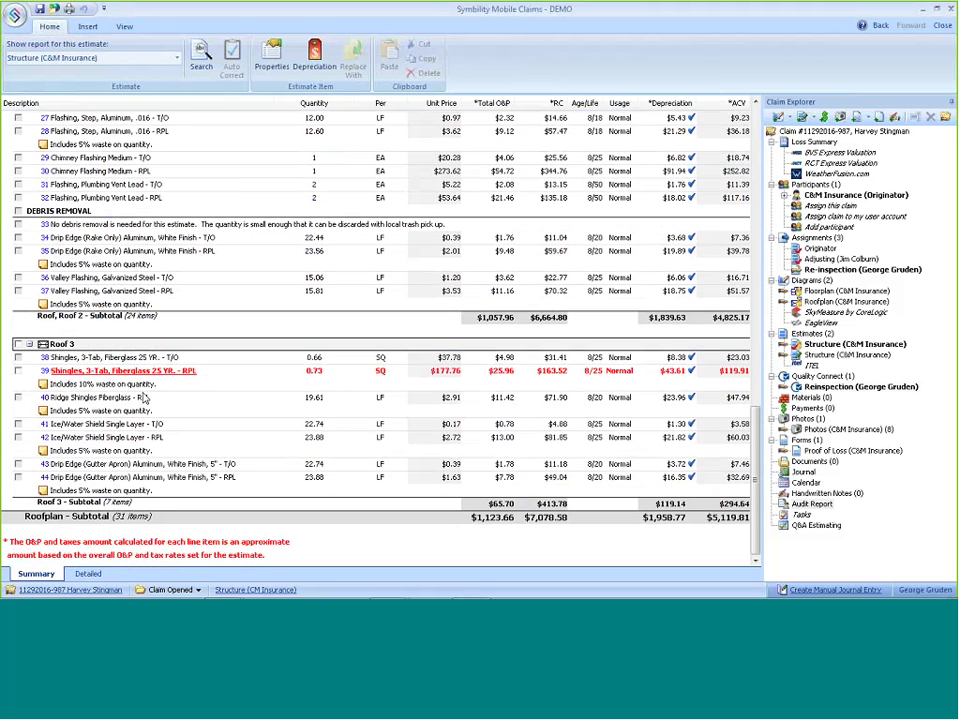
{"action": "scroll", "coordinate": [150, 345], "scroll_direction": "up", "scroll_amount": 3}
{"action": "scroll", "coordinate": [149, 345], "scroll_direction": "up", "scroll_amount": 4}
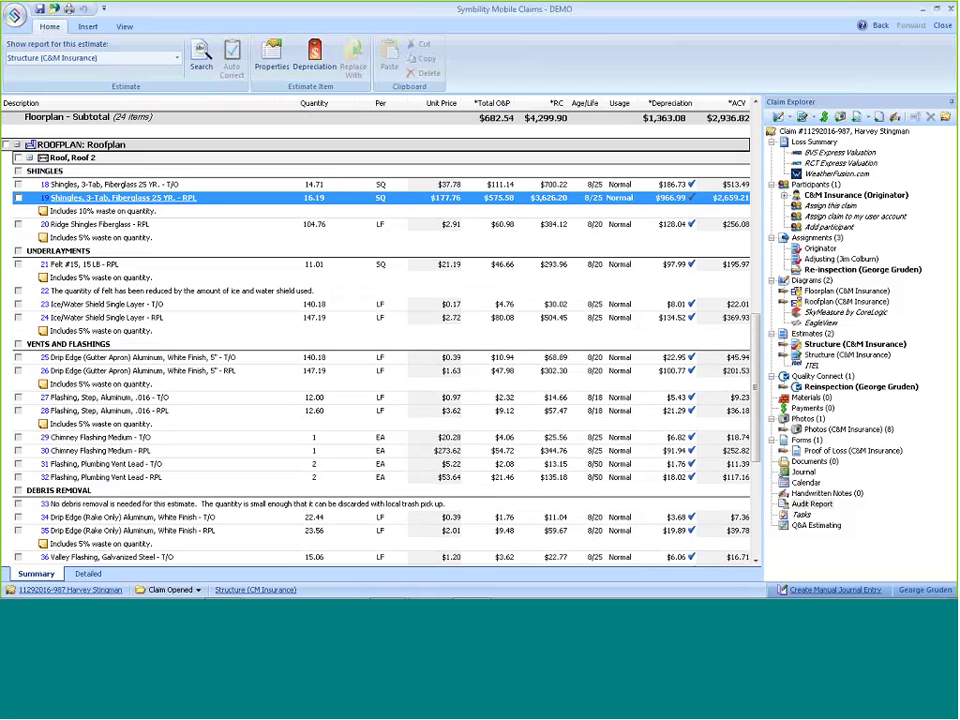
{"action": "scroll", "coordinate": [148, 396], "scroll_direction": "down", "scroll_amount": 5}
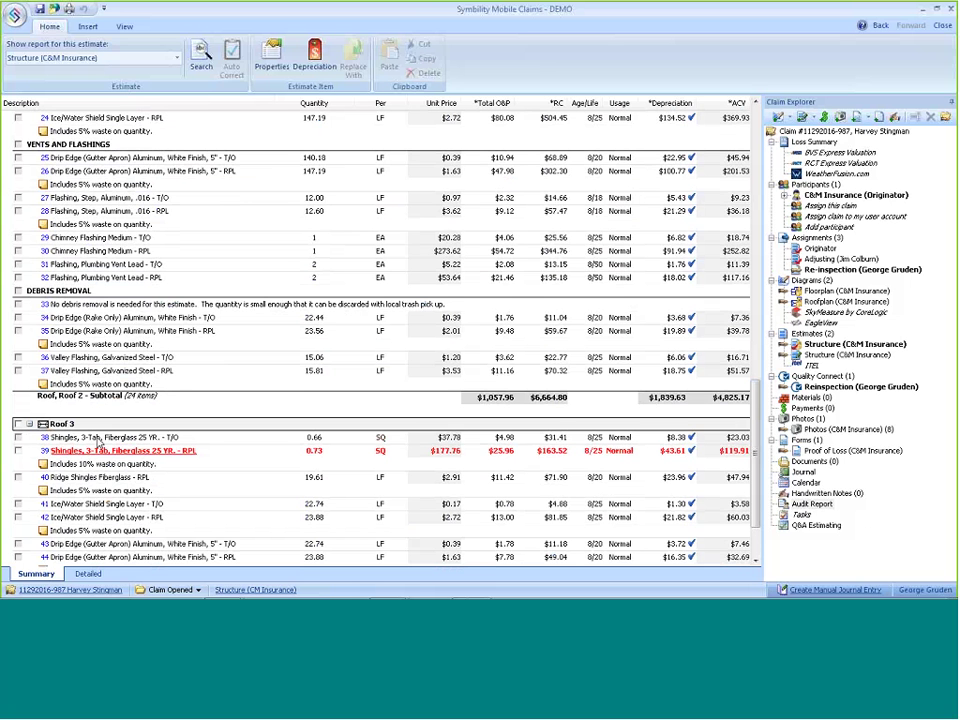
{"action": "scroll", "coordinate": [183, 428], "scroll_direction": "up", "scroll_amount": 6}
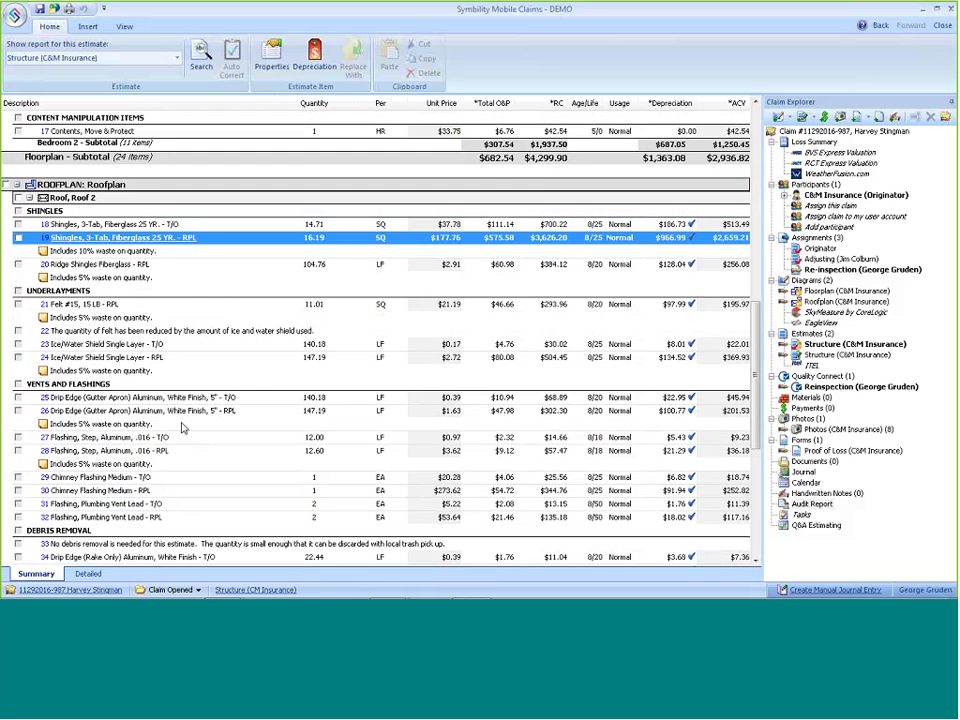
{"action": "scroll", "coordinate": [183, 428], "scroll_direction": "up", "scroll_amount": 4}
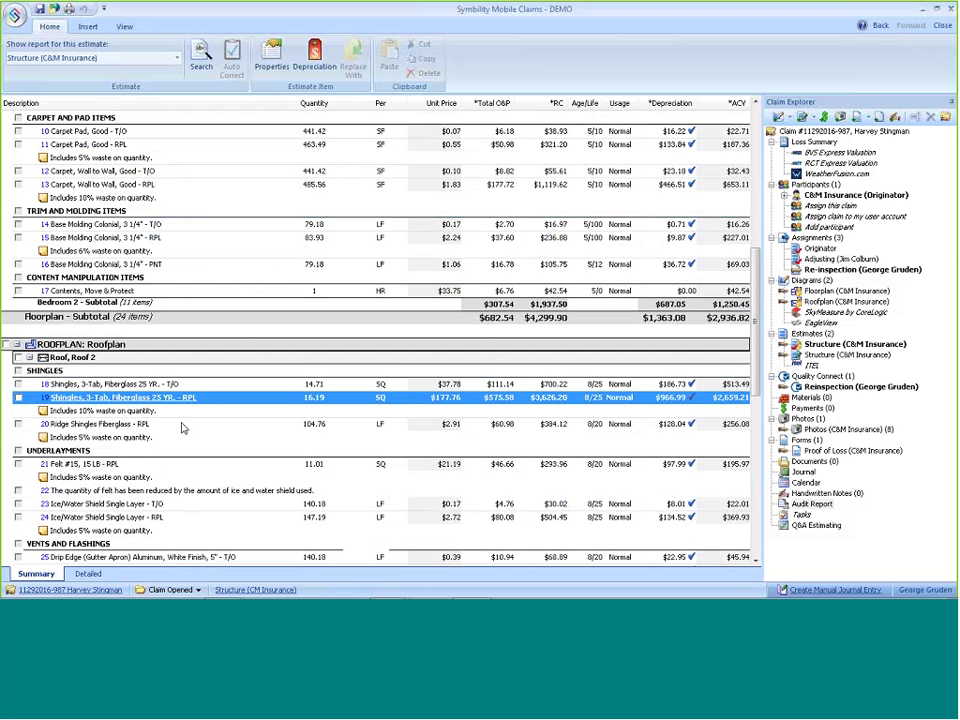
{"action": "scroll", "coordinate": [183, 428], "scroll_direction": "up", "scroll_amount": 7}
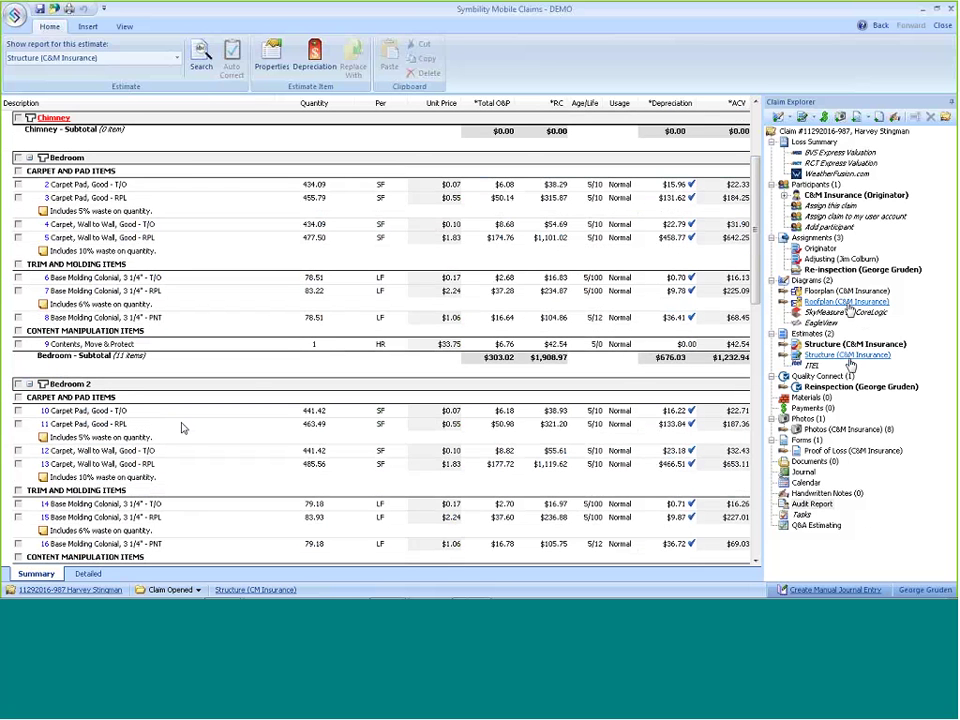
Create a Quality Connect reinspection revision of the Floorplan with the Structure estimate included, and open it with Track Changes minimized
{"action": "left_click", "coordinate": [840, 291]}
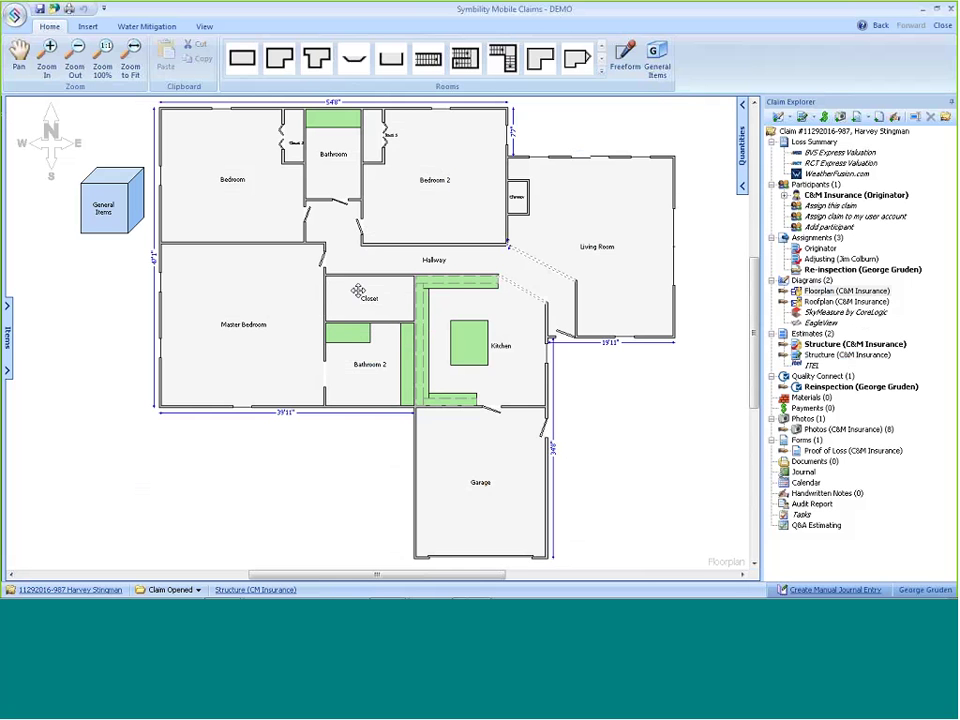
{"action": "right_click", "coordinate": [820, 296]}
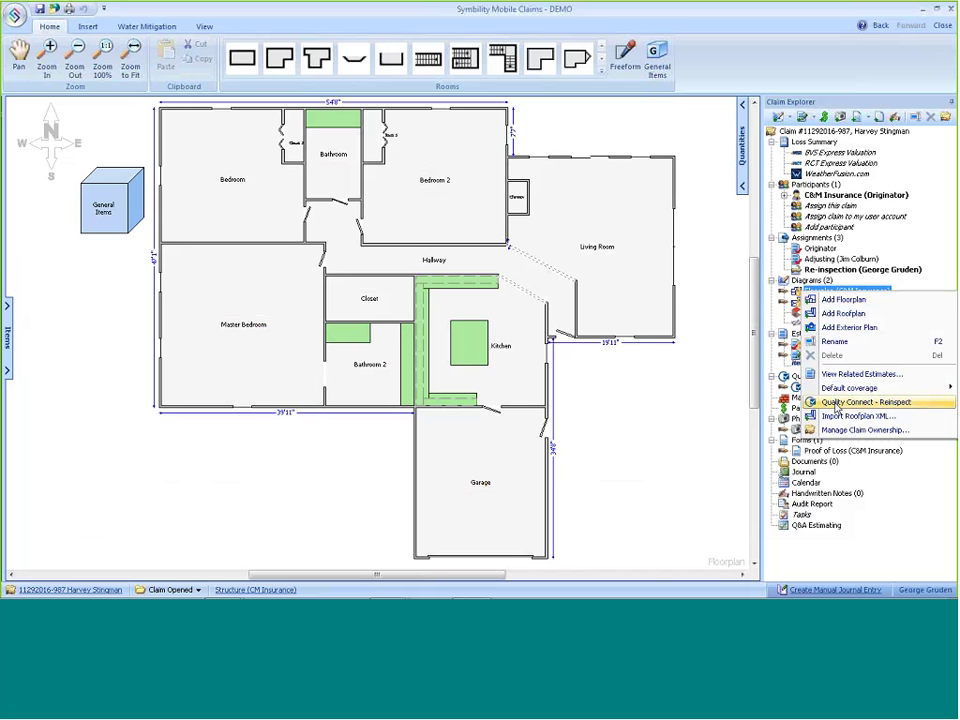
{"action": "left_click", "coordinate": [836, 403]}
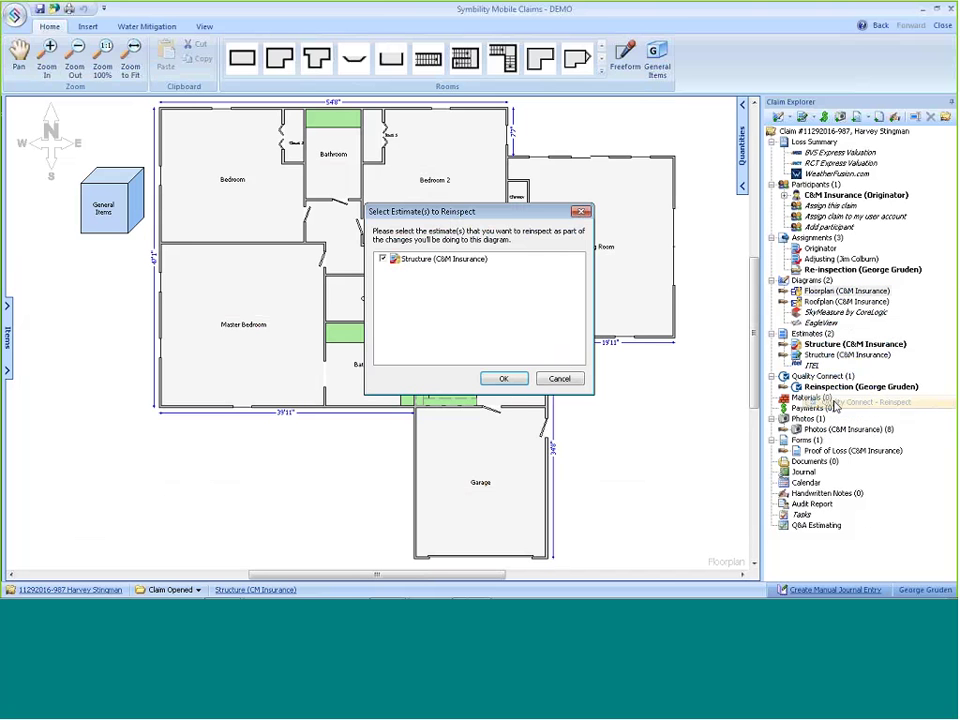
{"action": "left_click", "coordinate": [503, 379]}
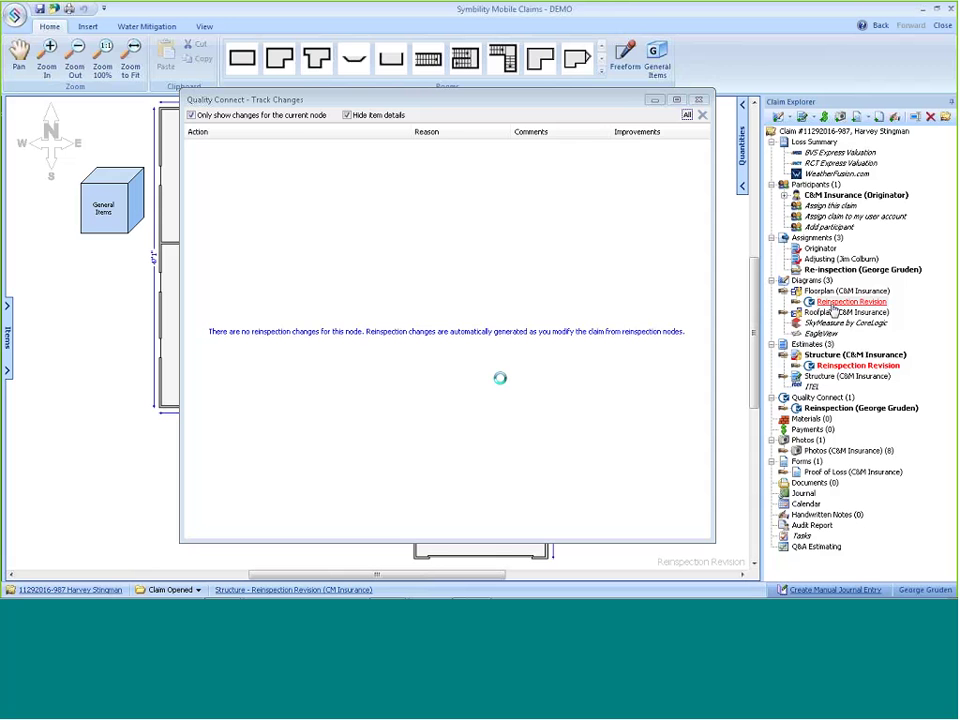
{"action": "left_click", "coordinate": [654, 99]}
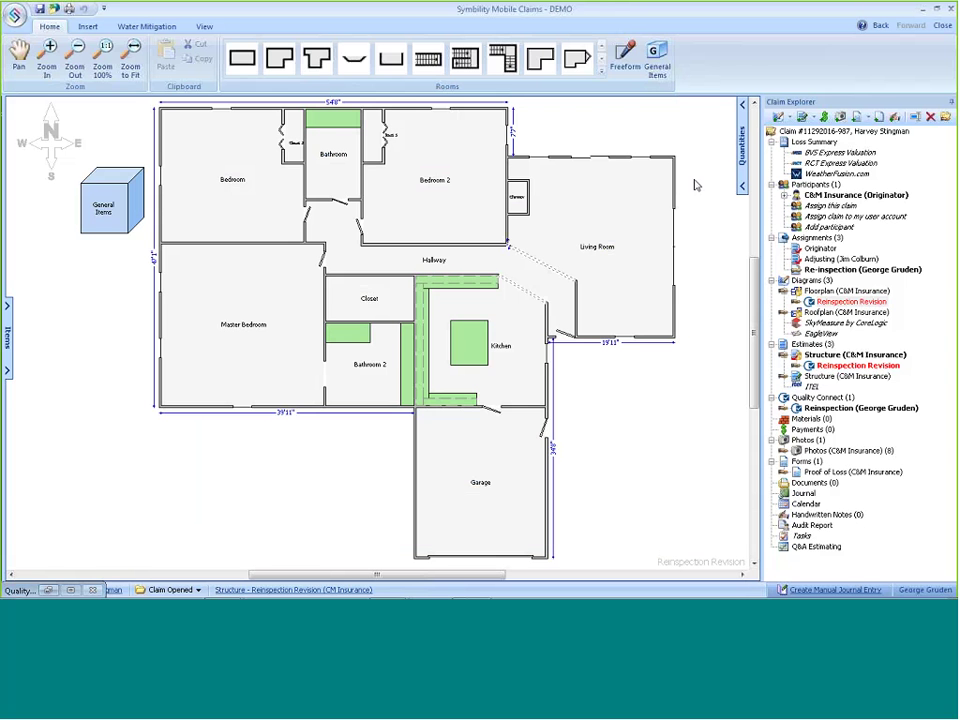
{"action": "left_click", "coordinate": [843, 302]}
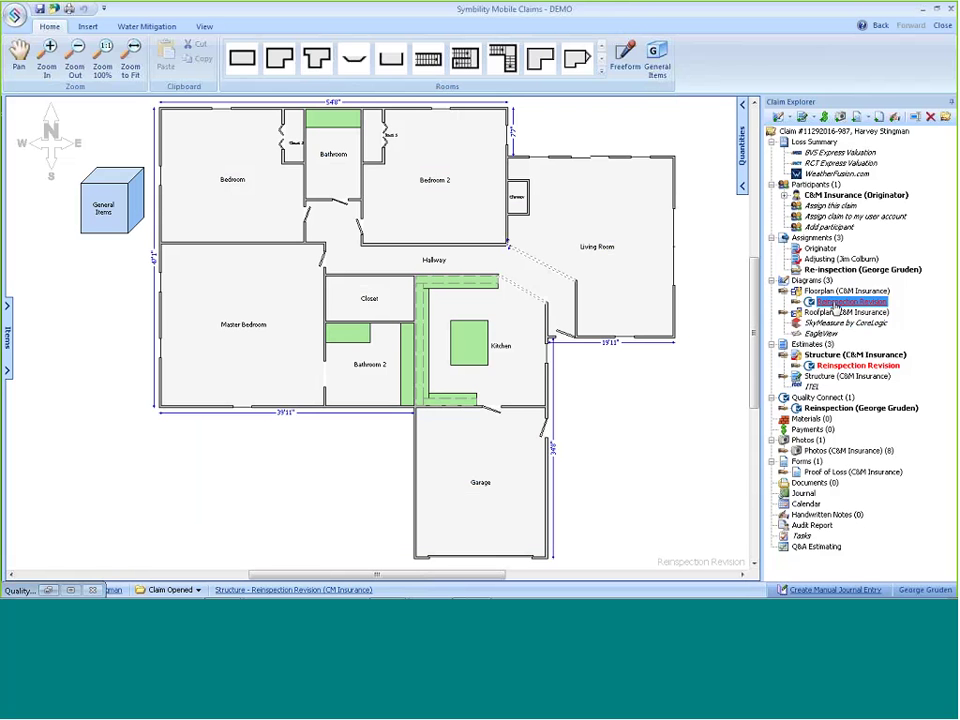
Add a door to the wall between the Closet and Hallway and widen it, leaving about 4'7" and 5'9" of wall beside it
{"action": "left_click", "coordinate": [360, 281]}
{"action": "left_click", "coordinate": [358, 281]}
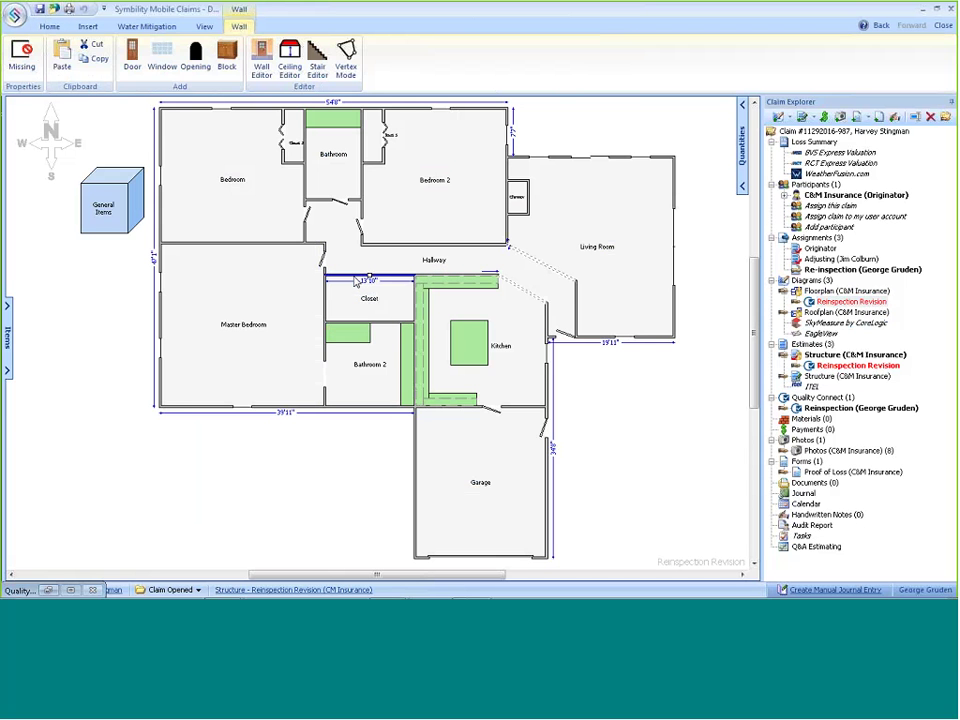
{"action": "left_click", "coordinate": [130, 58]}
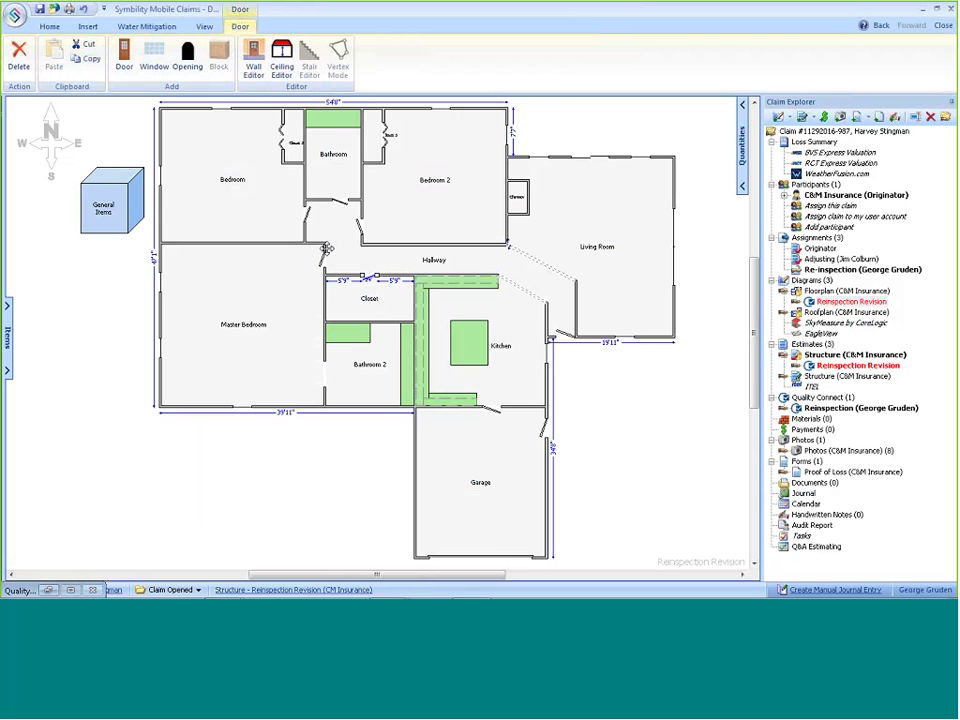
{"action": "mouse_move", "coordinate": [367, 277]}
{"action": "left_mouse_down"}
{"action": "mouse_move", "coordinate": [357, 277]}
{"action": "mouse_move", "coordinate": [370, 278]}
{"action": "left_mouse_up"}
{"action": "left_click", "coordinate": [374, 284]}
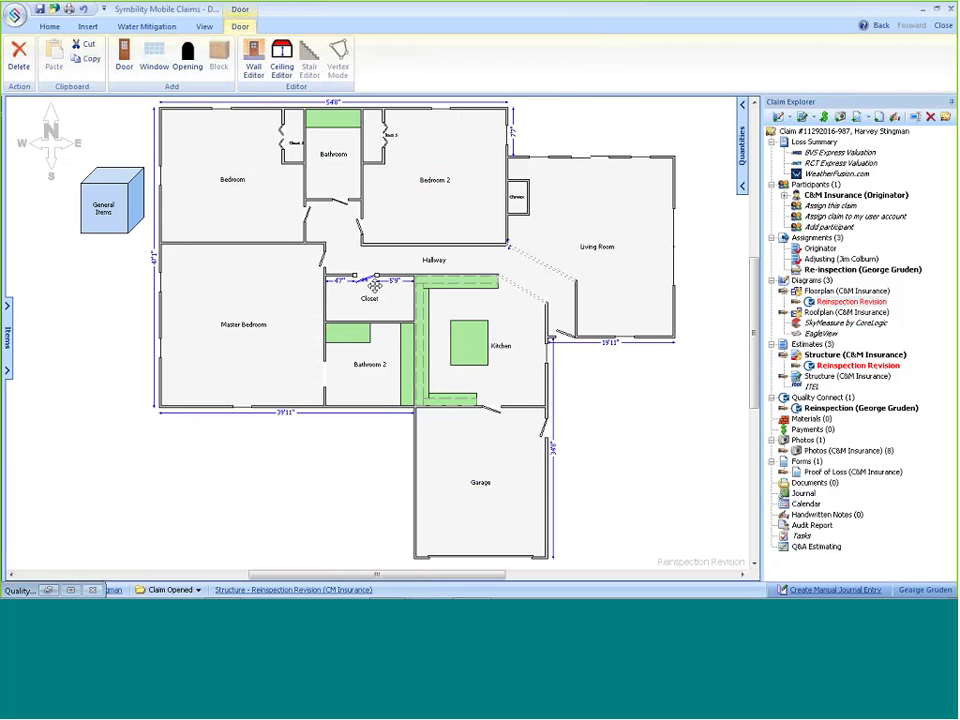
Compare the original Floorplan with its reinspection revision, check the tracked changes, and minimize the Track Changes window
{"action": "left_click", "coordinate": [825, 291]}
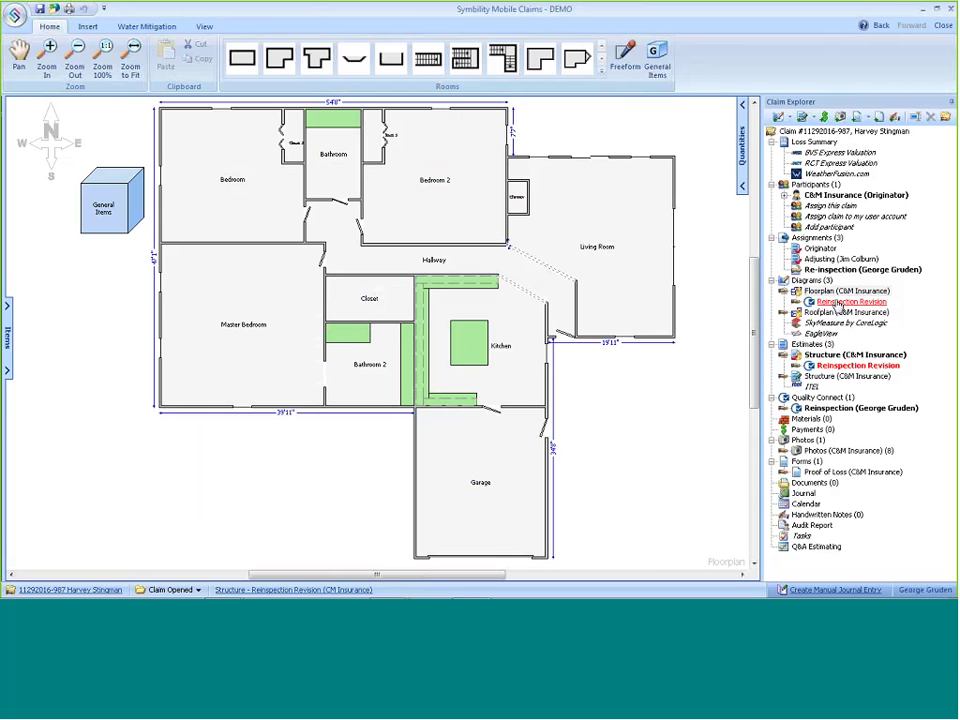
{"action": "left_click", "coordinate": [840, 304]}
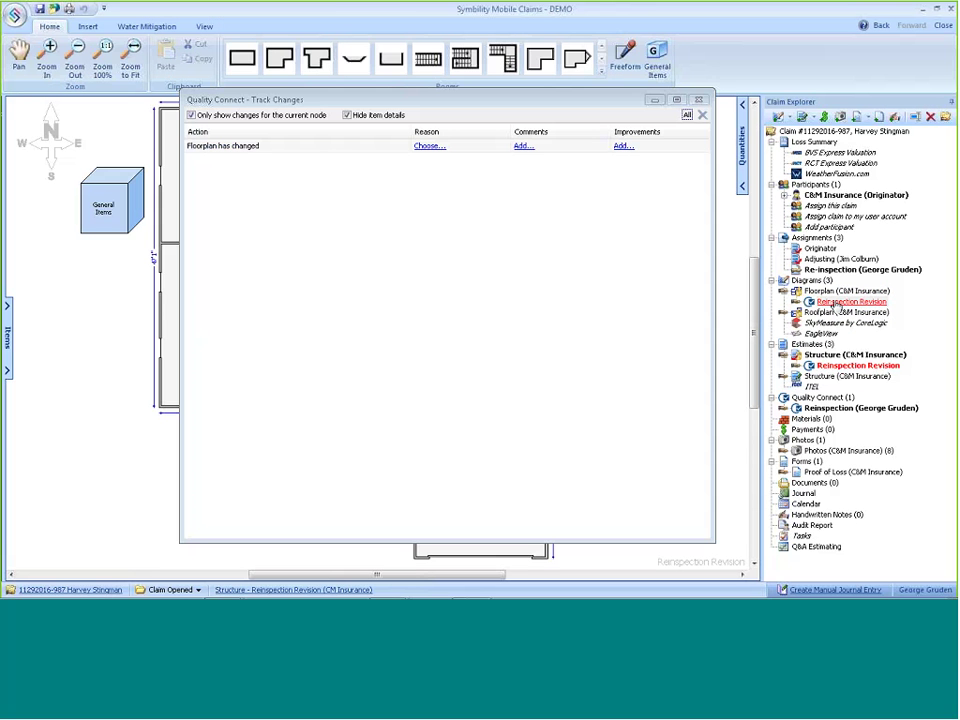
{"action": "left_click", "coordinate": [649, 102]}
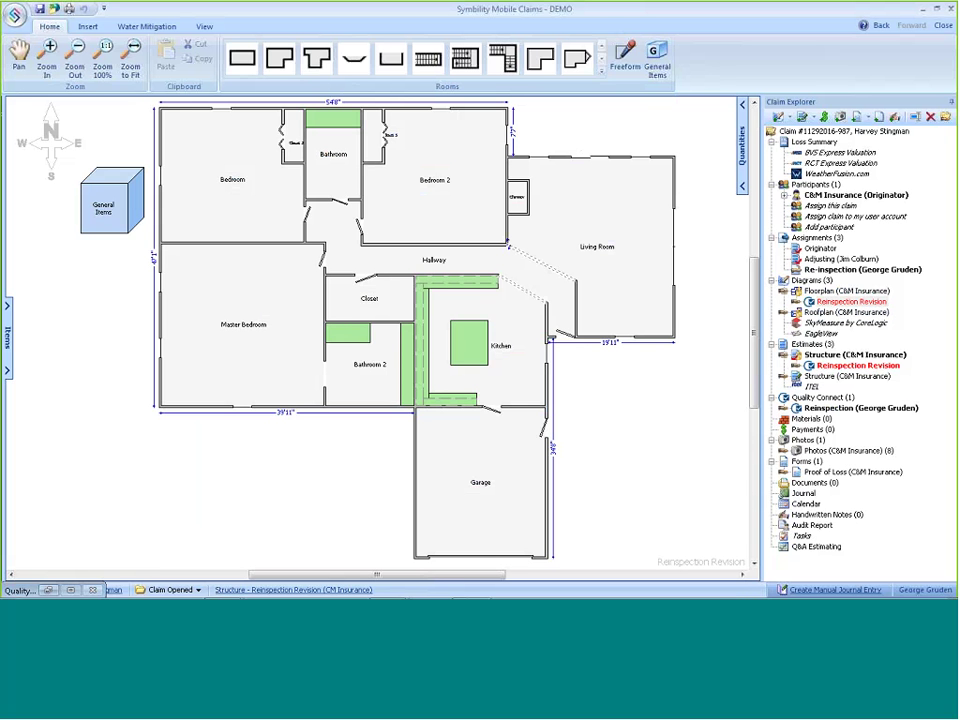
Show the claim's Quality Connect reinspection summary and check how the floorplan change is recorded
{"action": "left_click", "coordinate": [815, 429]}
{"action": "left_click", "coordinate": [815, 410]}
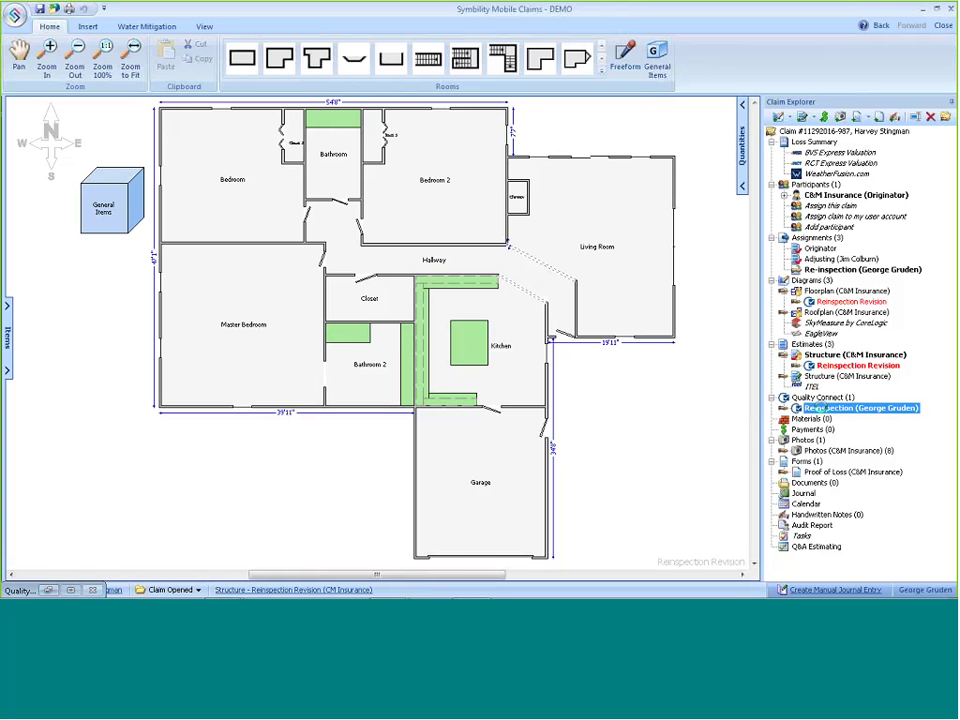
{"action": "double_click", "coordinate": [815, 410]}
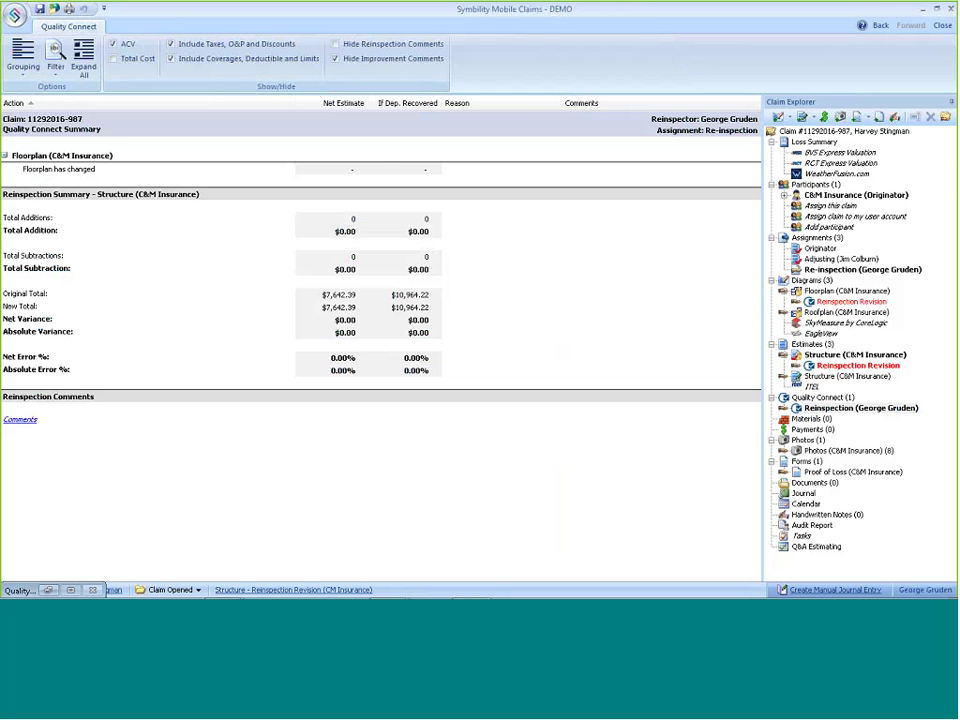
Return to the floorplan's reinspection revision, restore Track Changes, and set the floorplan change's reason to Diagramming - Missing Opening(s)
{"action": "left_click", "coordinate": [840, 302]}
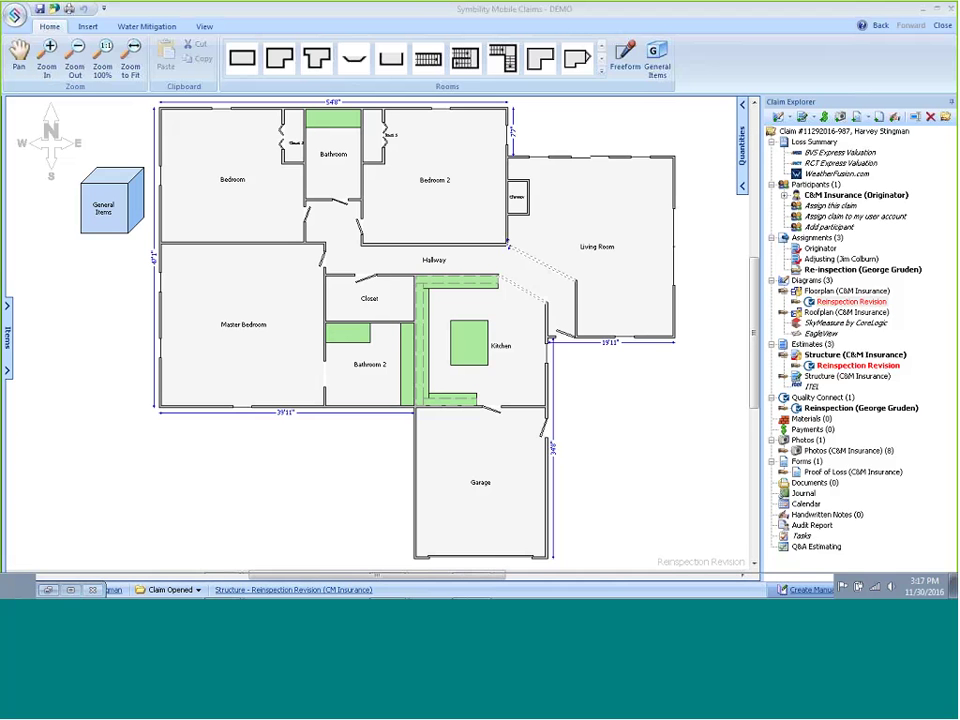
{"action": "left_click", "coordinate": [47, 591]}
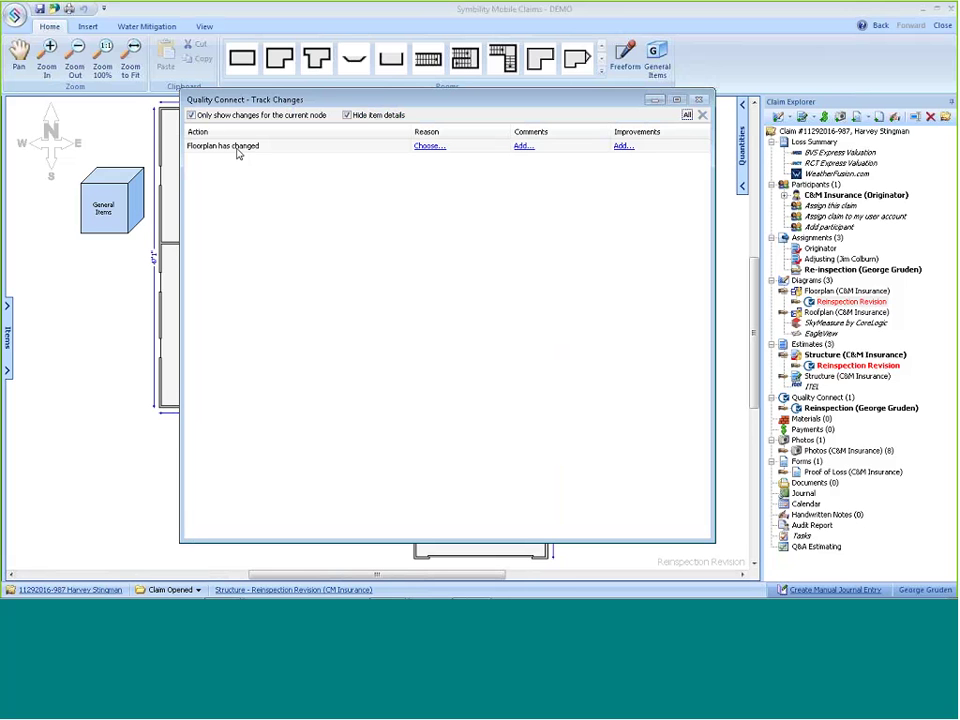
{"action": "left_click", "coordinate": [426, 148]}
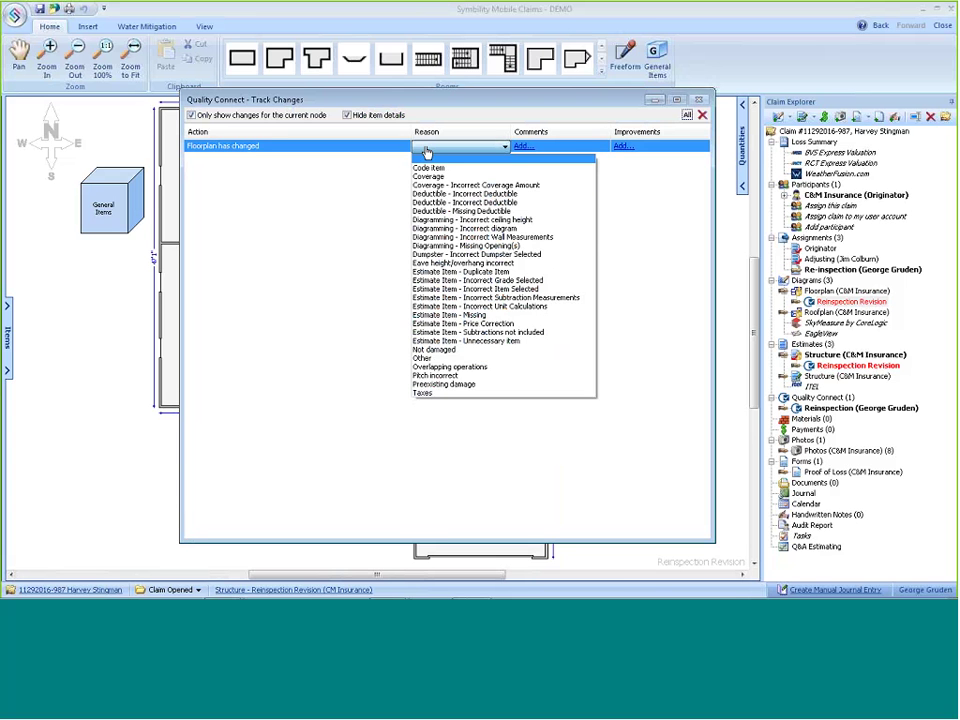
{"action": "left_click", "coordinate": [478, 246]}
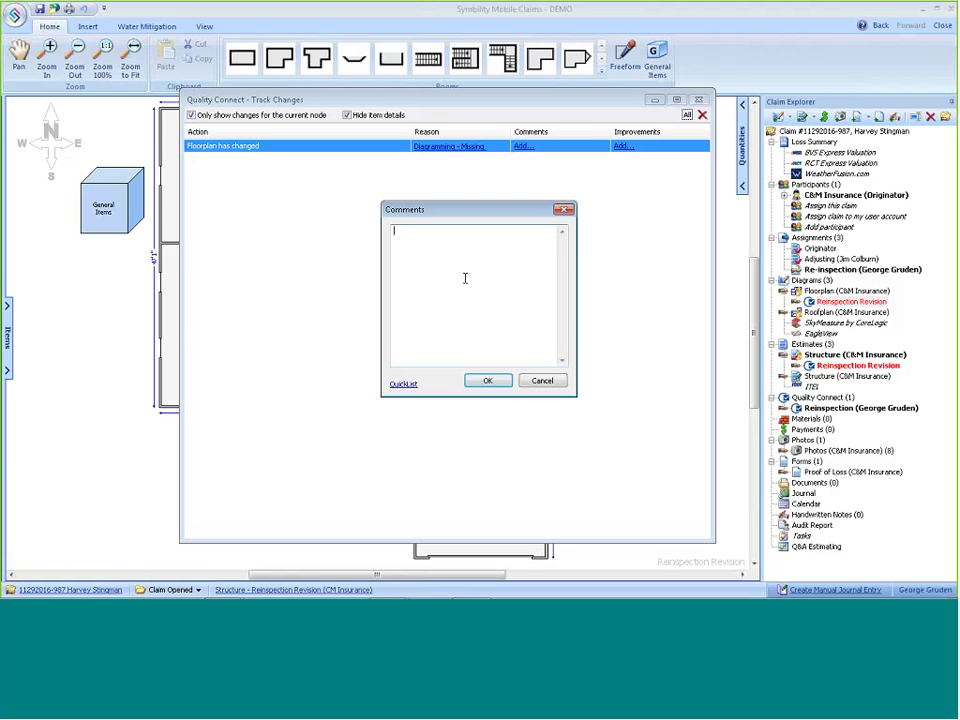
Add the comment "The closet door was not taken out of the original diagram." to the floorplan change
{"action": "left_click", "coordinate": [403, 384]}
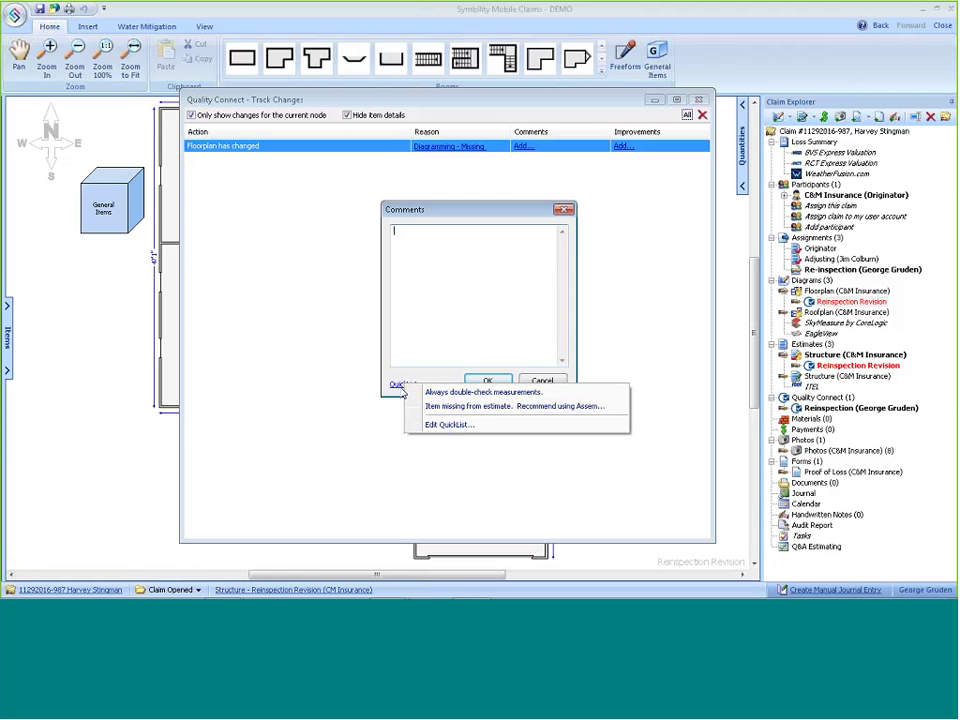
{"action": "left_click", "coordinate": [446, 260]}
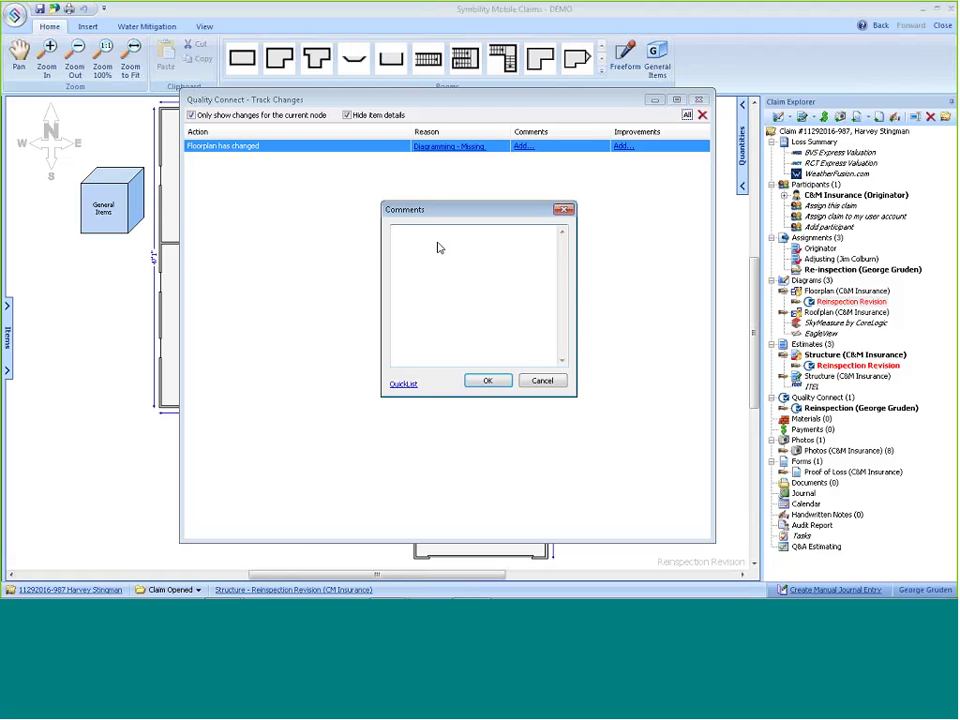
{"action": "type", "text": "The closet door was not taken out of the orig"}
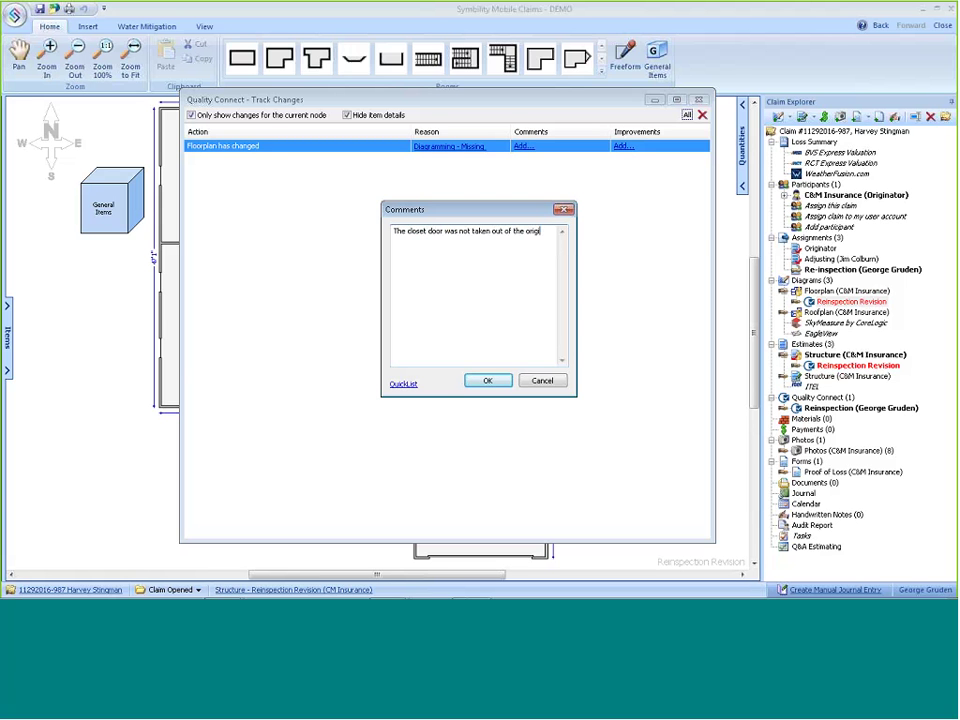
{"action": "type", "text": "inal diagram."}
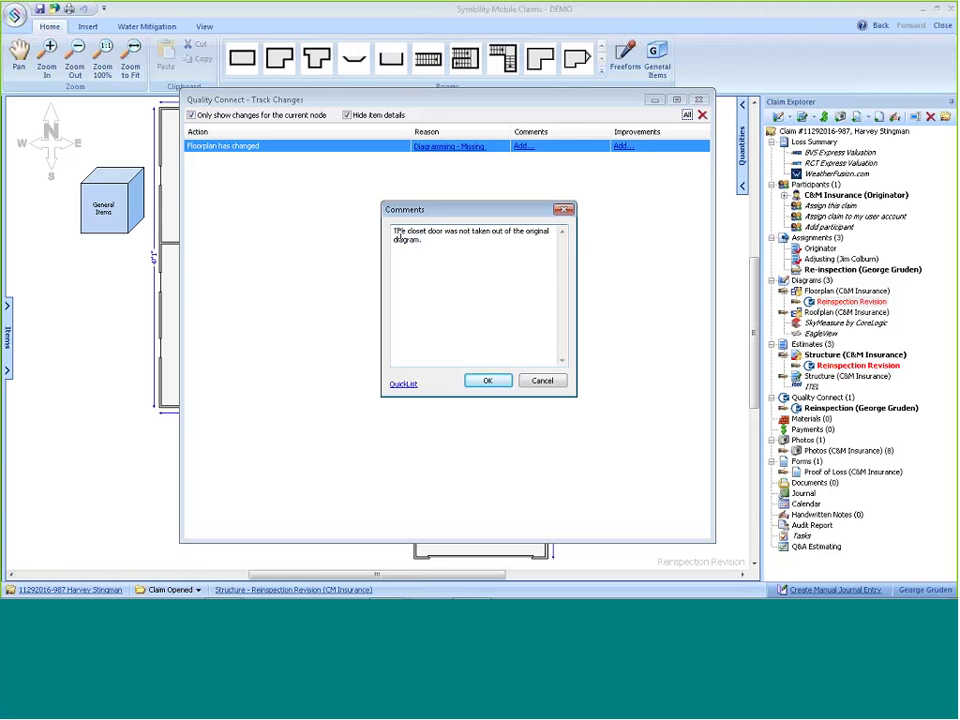
{"action": "left_click", "coordinate": [489, 381]}
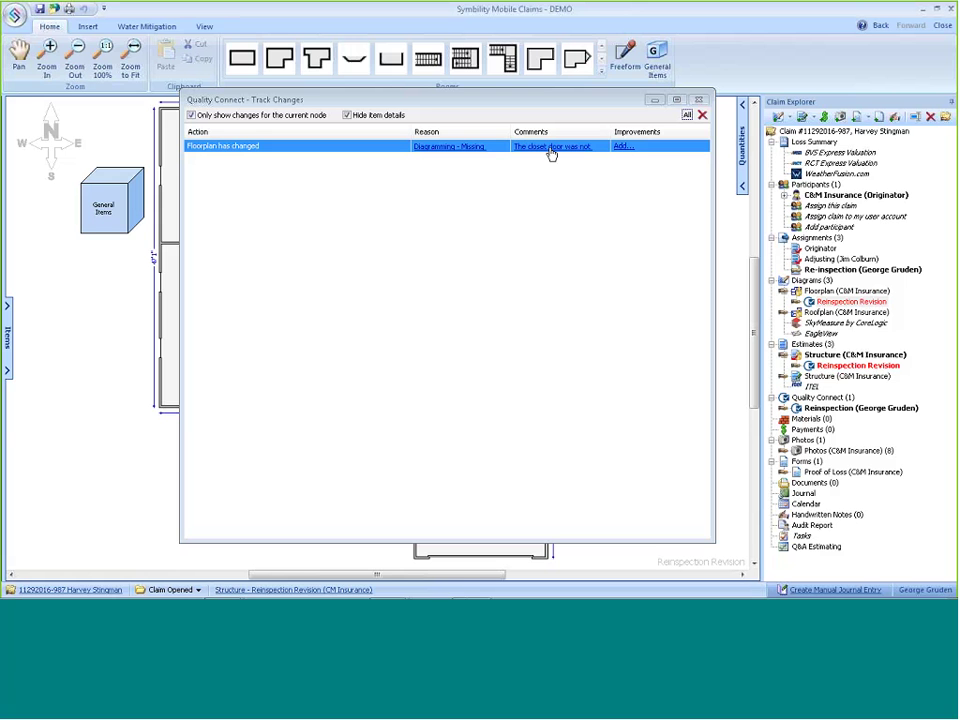
Add the improvement comment "Always check all rooms in a diagram to ensure that all openings have been taken care of." to the floorplan change
{"action": "left_click", "coordinate": [622, 147]}
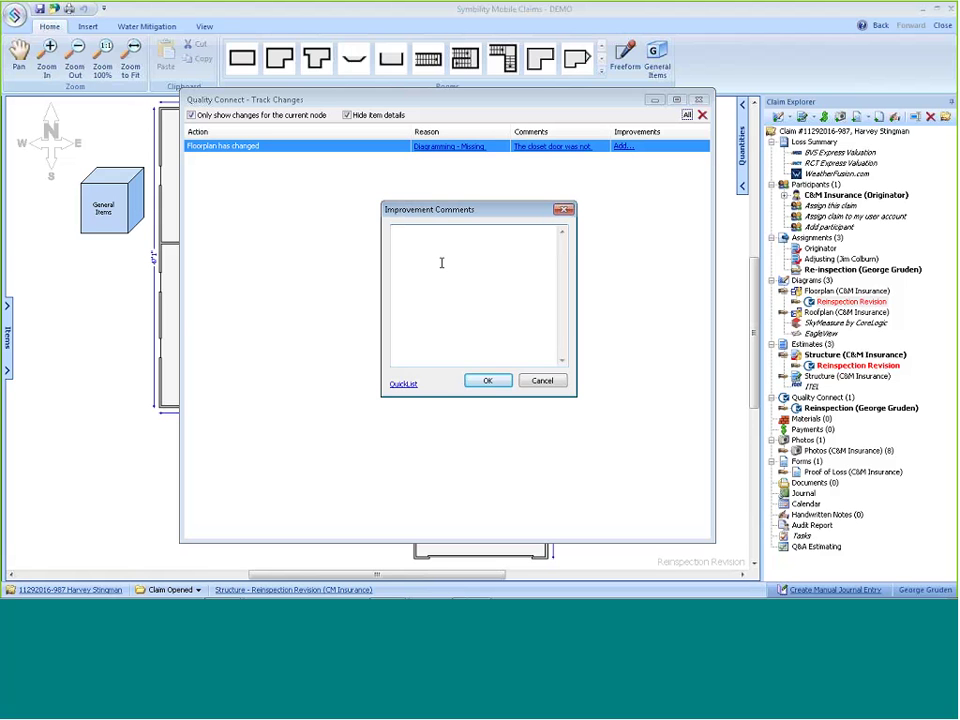
{"action": "left_click", "coordinate": [403, 386]}
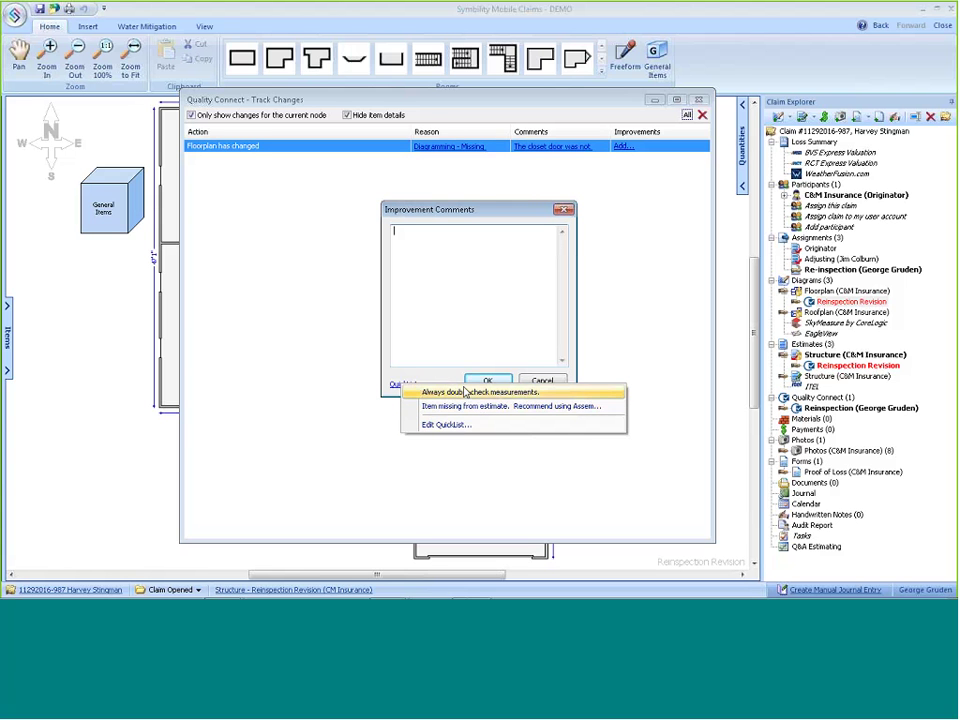
{"action": "left_click", "coordinate": [438, 257]}
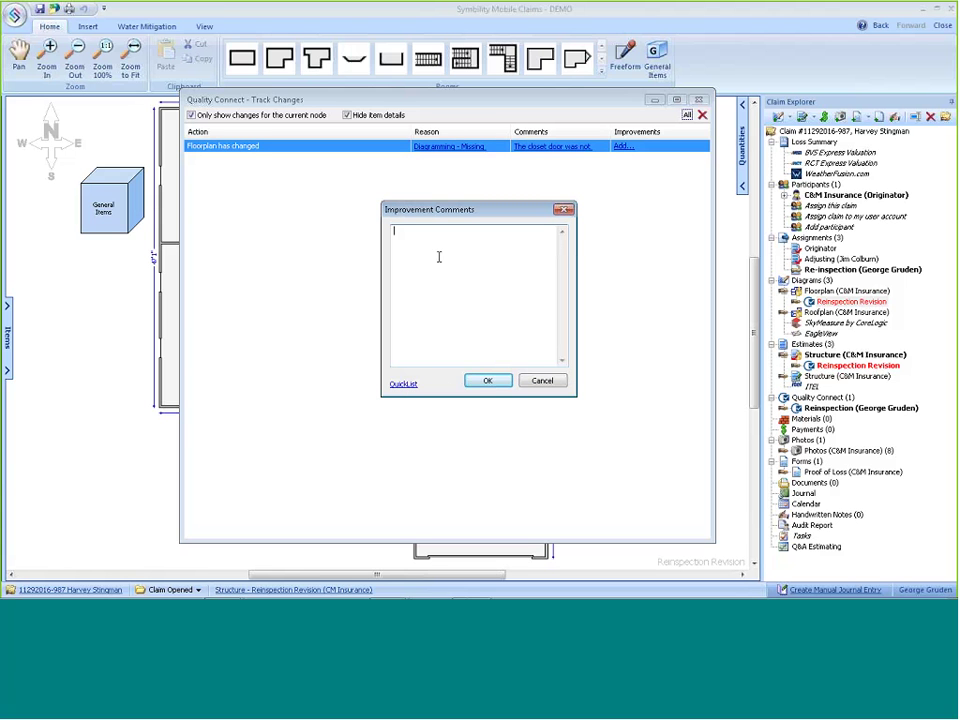
{"action": "type", "text": "Alway"}
{"action": "type", "text": "s che"}
{"action": "type", "text": "ck all rooms in"}
{"action": "type", "text": " a diagram to ensure that"}
{"action": "type", "text": " all op"}
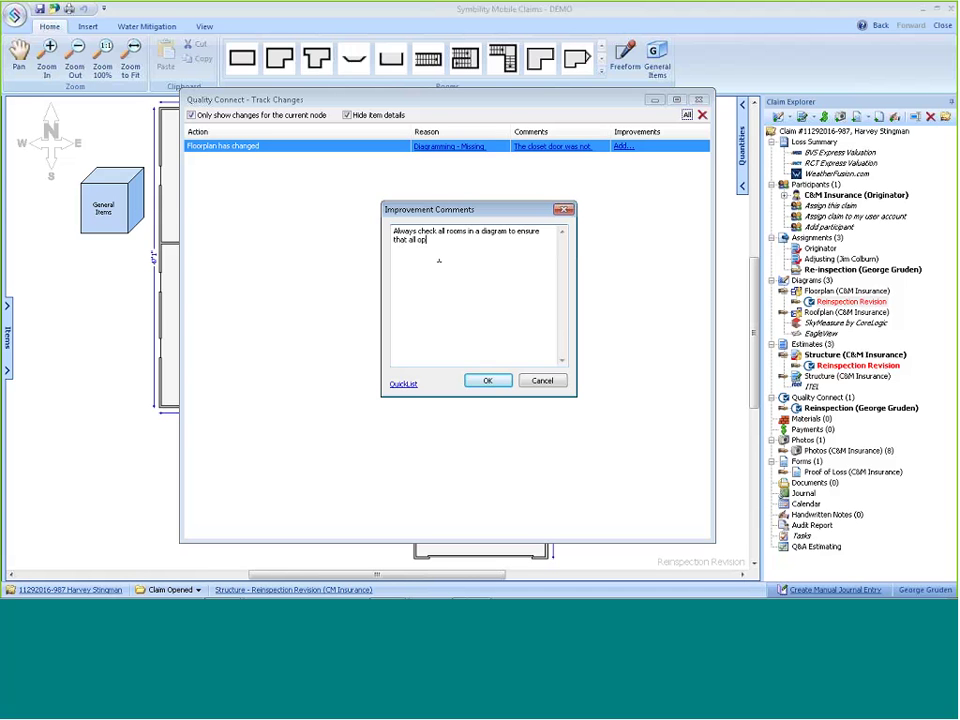
{"action": "type", "text": "enings have been taken care of."}
{"action": "left_click", "coordinate": [488, 380]}
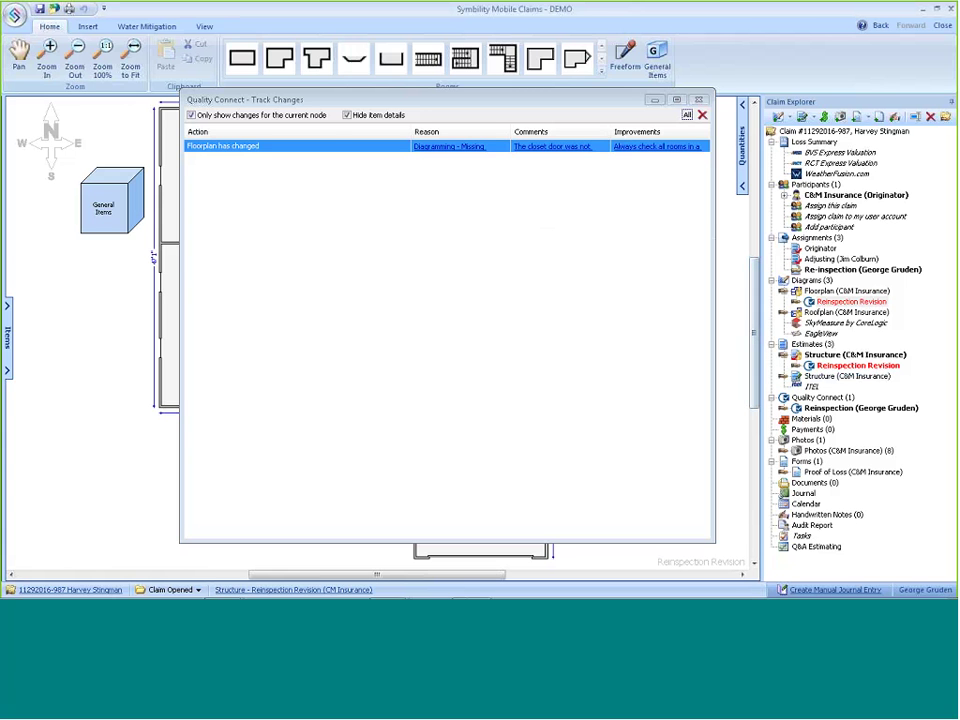
{"action": "left_click", "coordinate": [698, 99]}
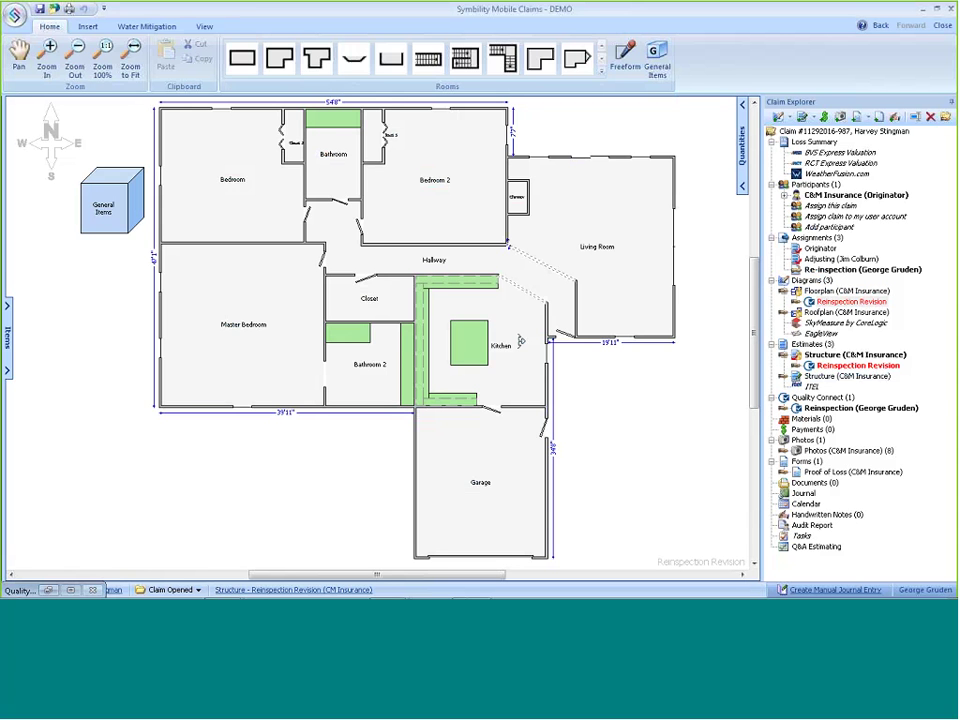
Narrow the kitchen's island block to about half its width in the floorplan's reinspection revision, moving its east edge inward
{"action": "left_click", "coordinate": [818, 306]}
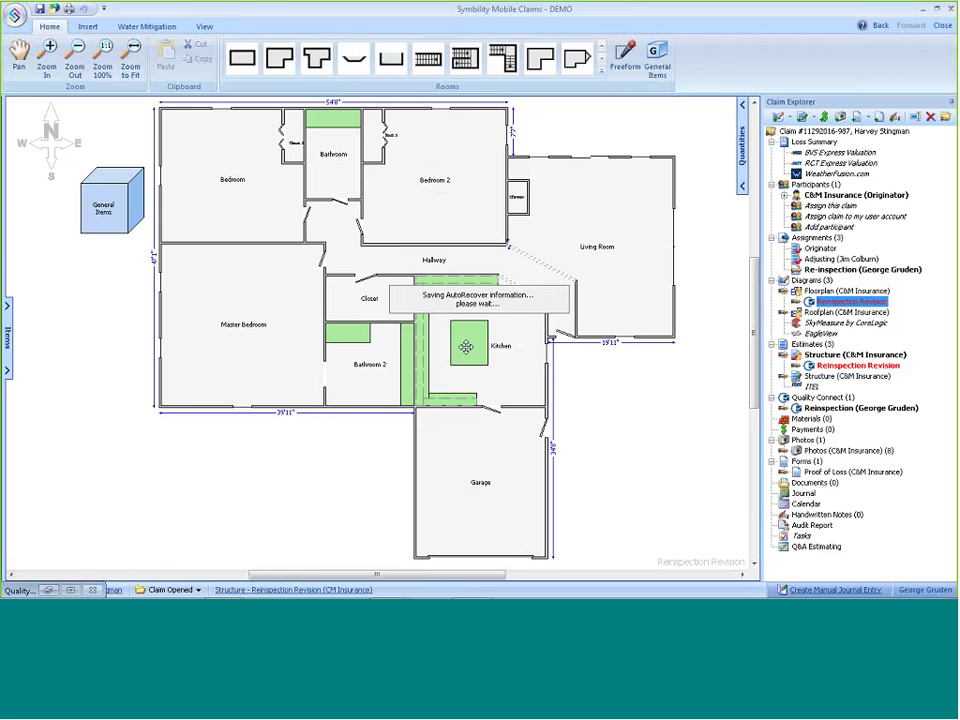
{"action": "left_click", "coordinate": [465, 346]}
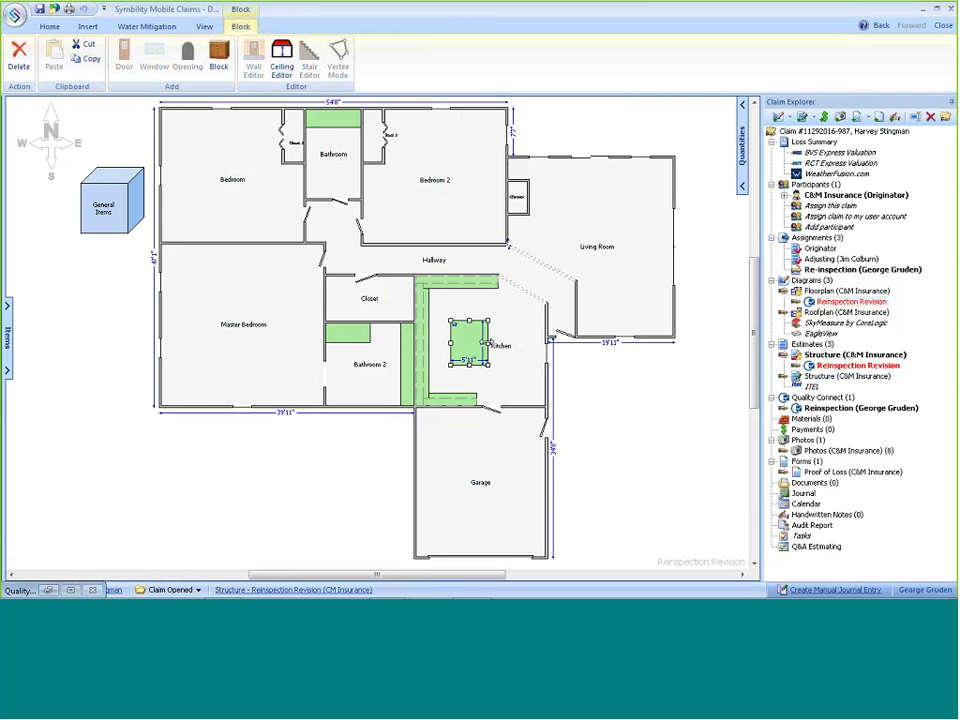
{"action": "left_click_drag", "start_coordinate": [489, 343], "coordinate": [475, 347]}
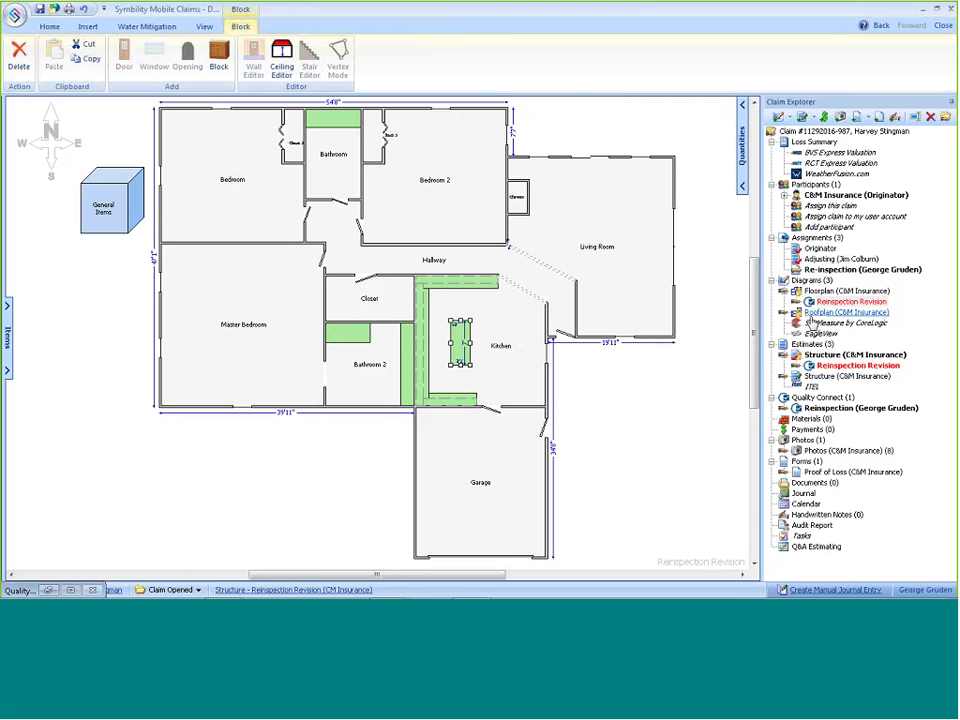
Turn off the Missing property of the kitchen's diagonal wall so that it is a solid wall
{"action": "left_click", "coordinate": [491, 317]}
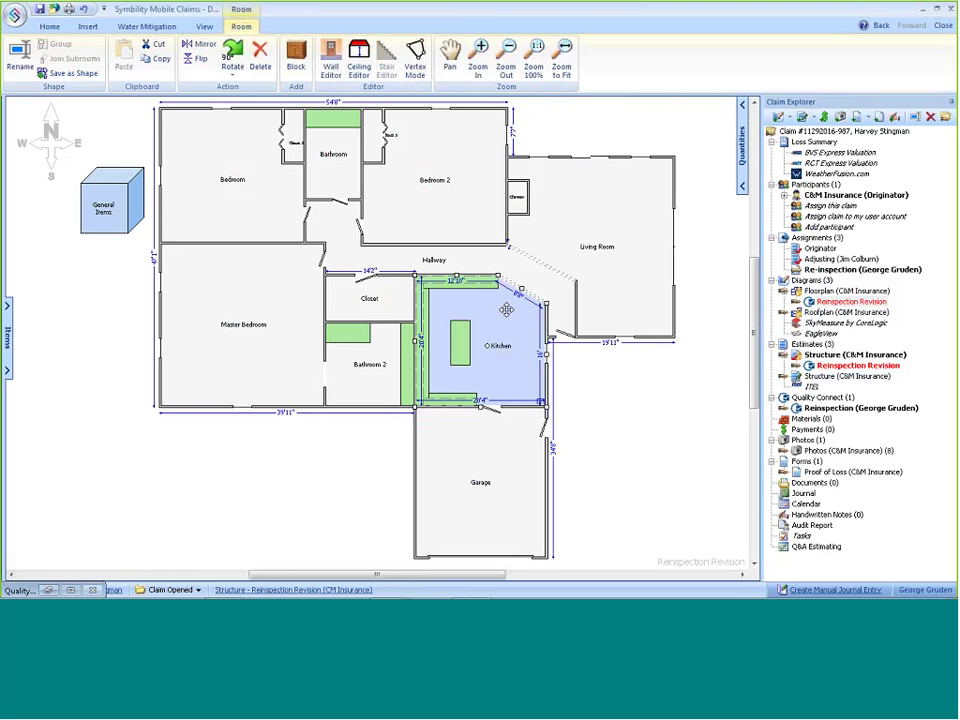
{"action": "left_click", "coordinate": [520, 290]}
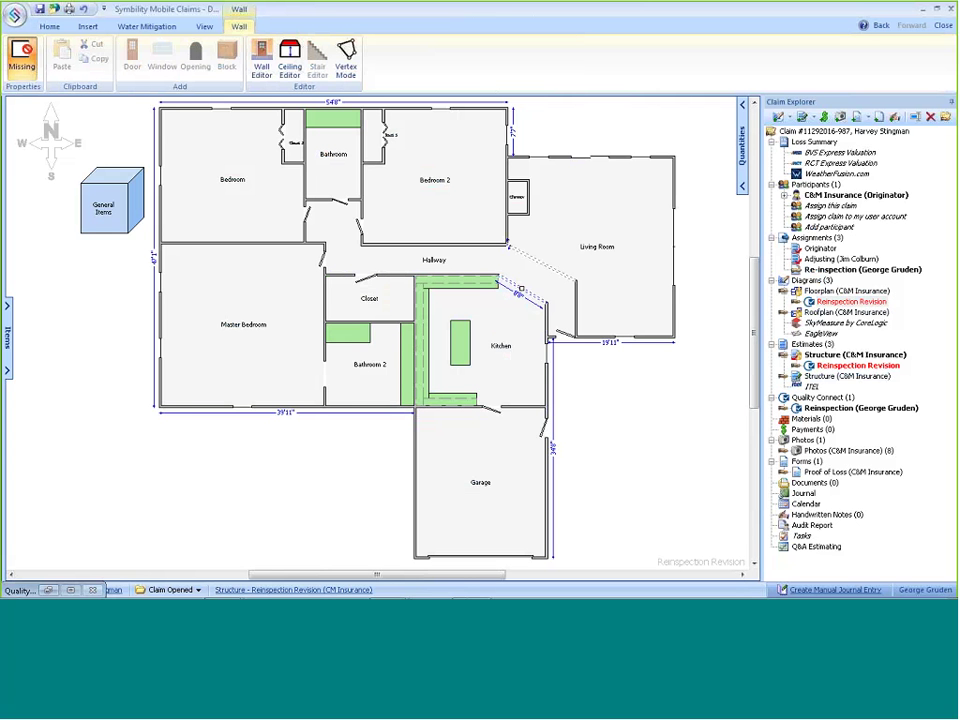
{"action": "left_click", "coordinate": [848, 300]}
{"action": "right_click", "coordinate": [531, 296]}
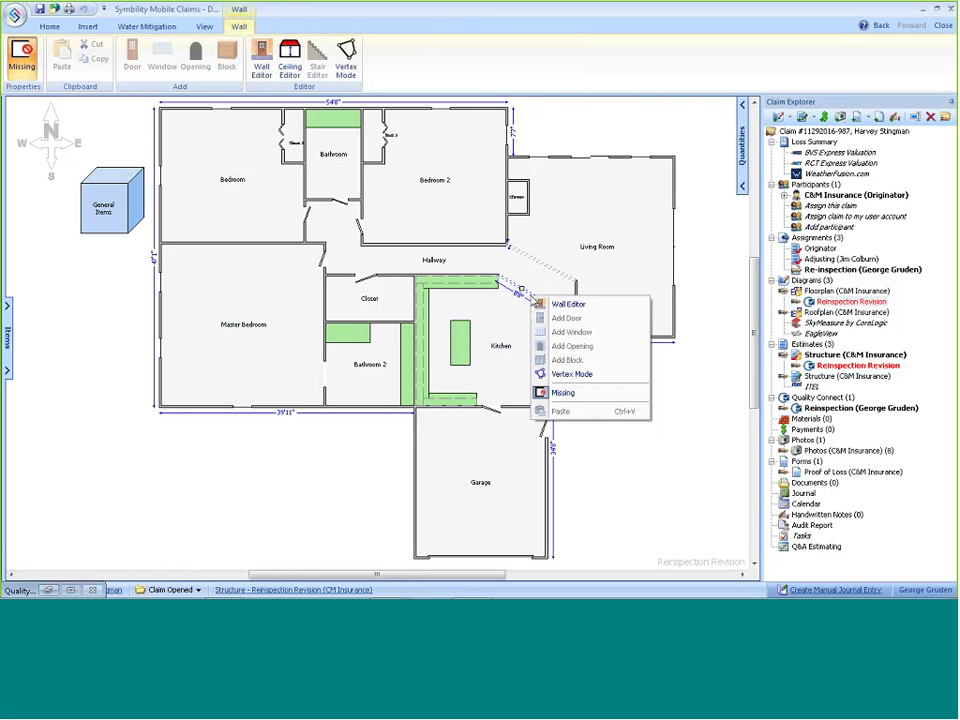
{"action": "left_click", "coordinate": [563, 392]}
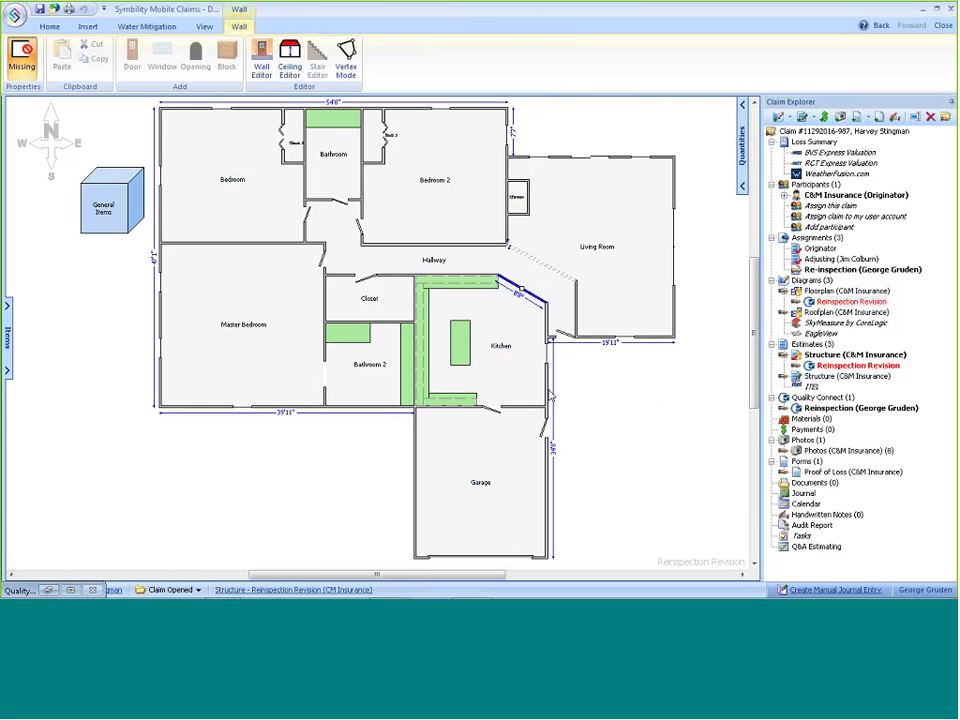
Add a door to the kitchen's diagonal wall
{"action": "left_click", "coordinate": [518, 298]}
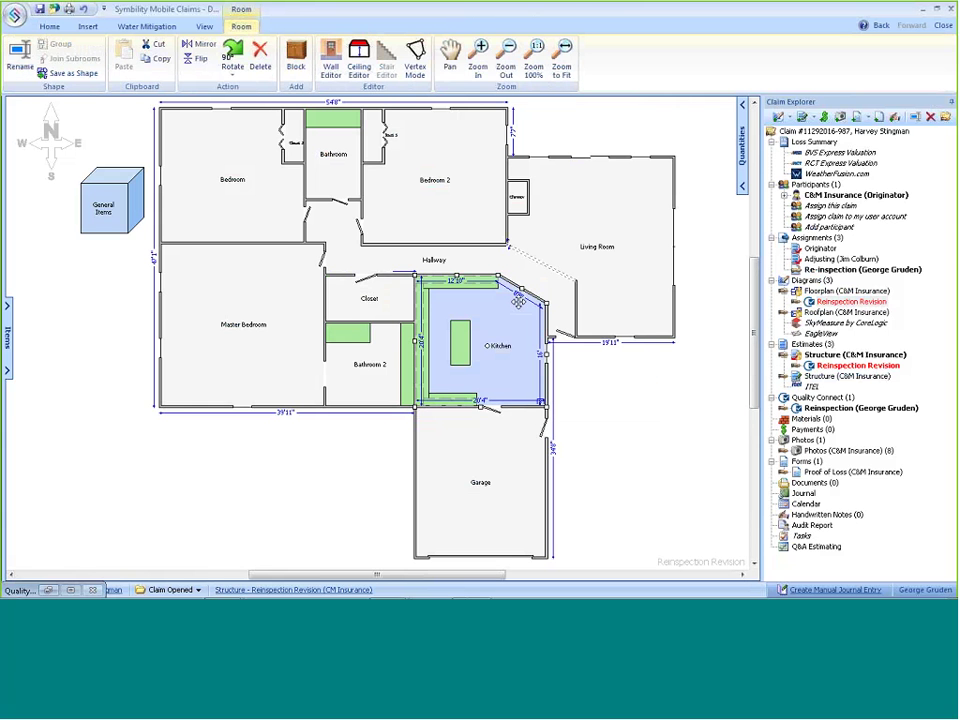
{"action": "right_click", "coordinate": [512, 289]}
{"action": "left_click", "coordinate": [536, 308]}
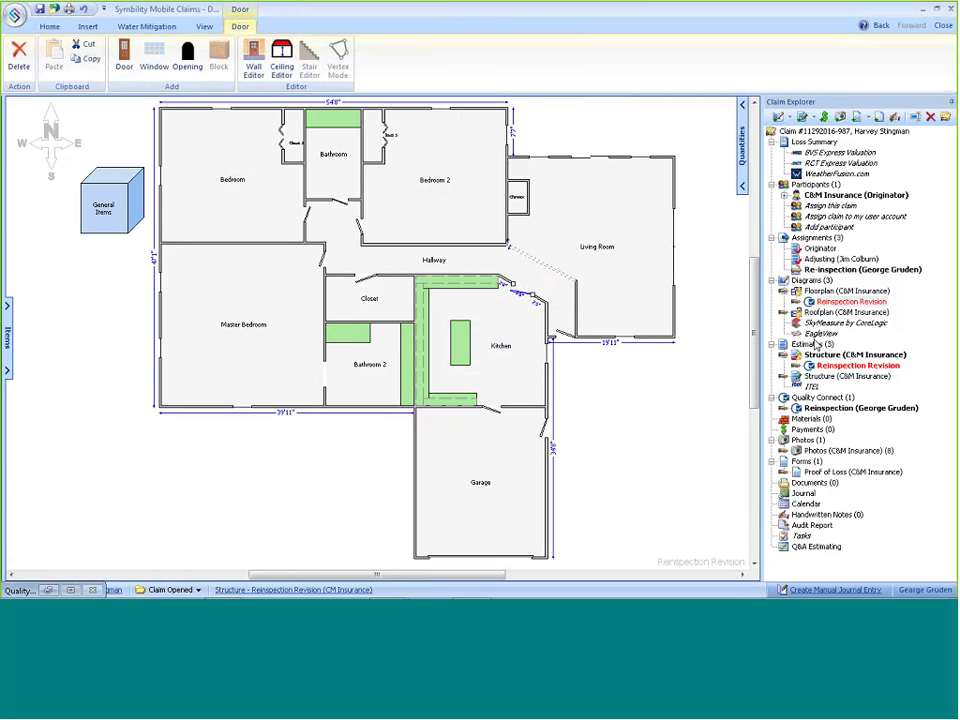
Restore Track Changes for the floorplan's reinspection revision and set the second floorplan change's reason to Diagramming - Incorrect Wall Measurements
{"action": "double_click", "coordinate": [836, 303]}
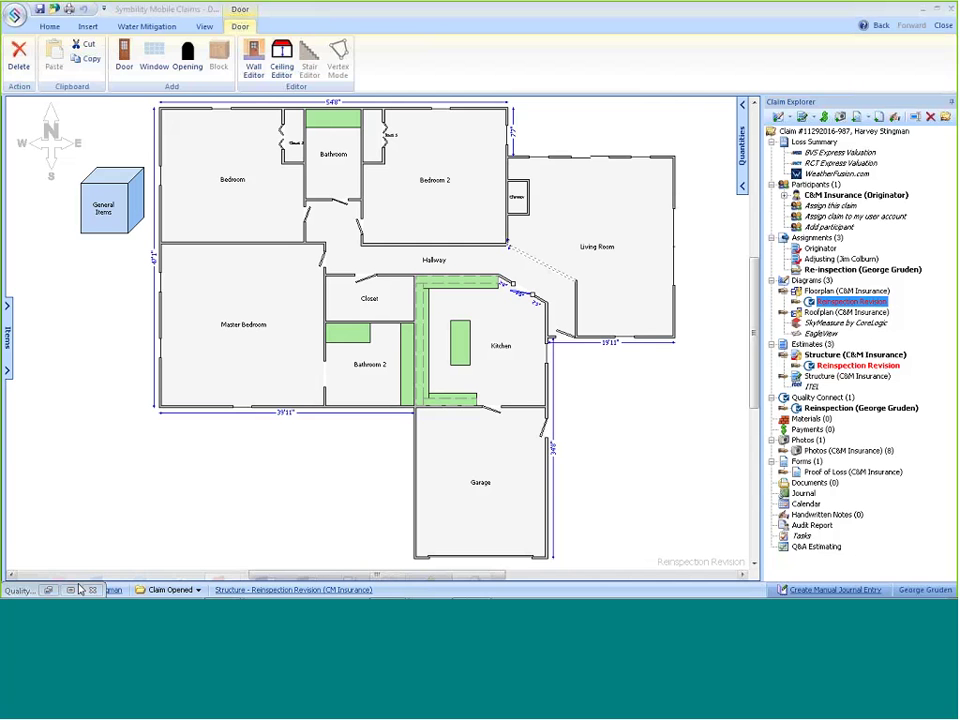
{"action": "left_click", "coordinate": [60, 591]}
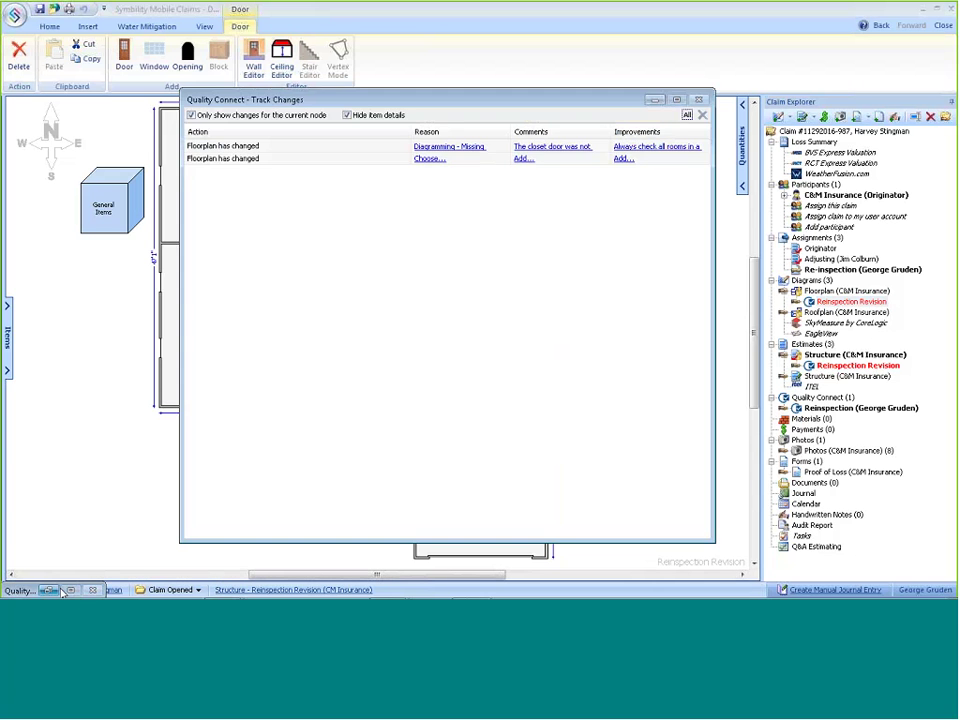
{"action": "left_click", "coordinate": [428, 159]}
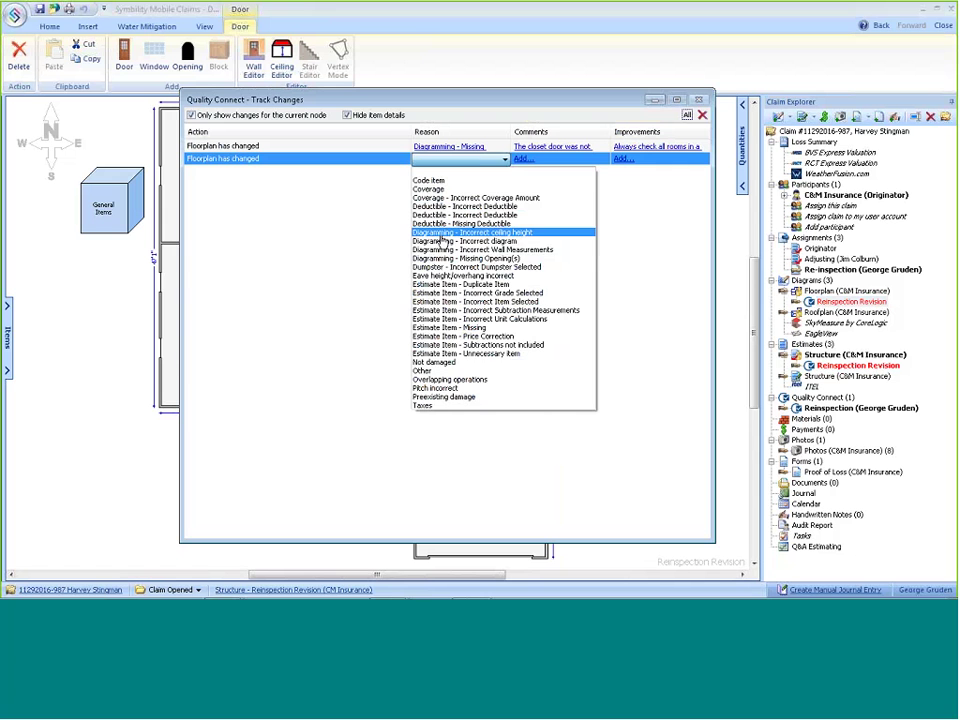
{"action": "left_click", "coordinate": [441, 252]}
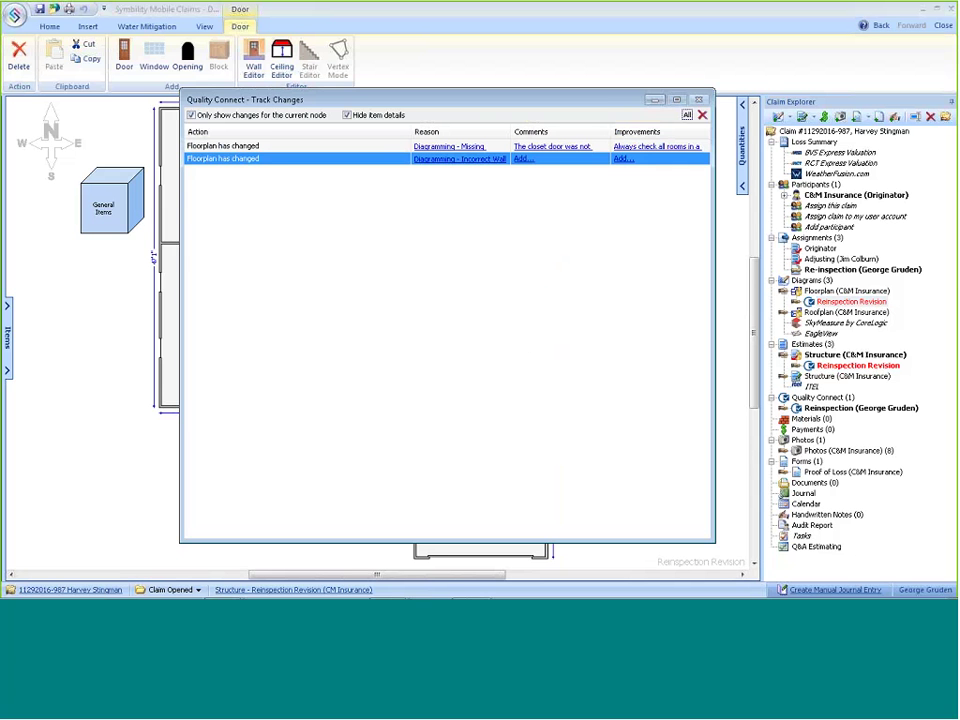
Add the comment "The opening was not a missing wal." to the second floorplan change and minimize Track Changes
{"action": "left_click", "coordinate": [522, 159]}
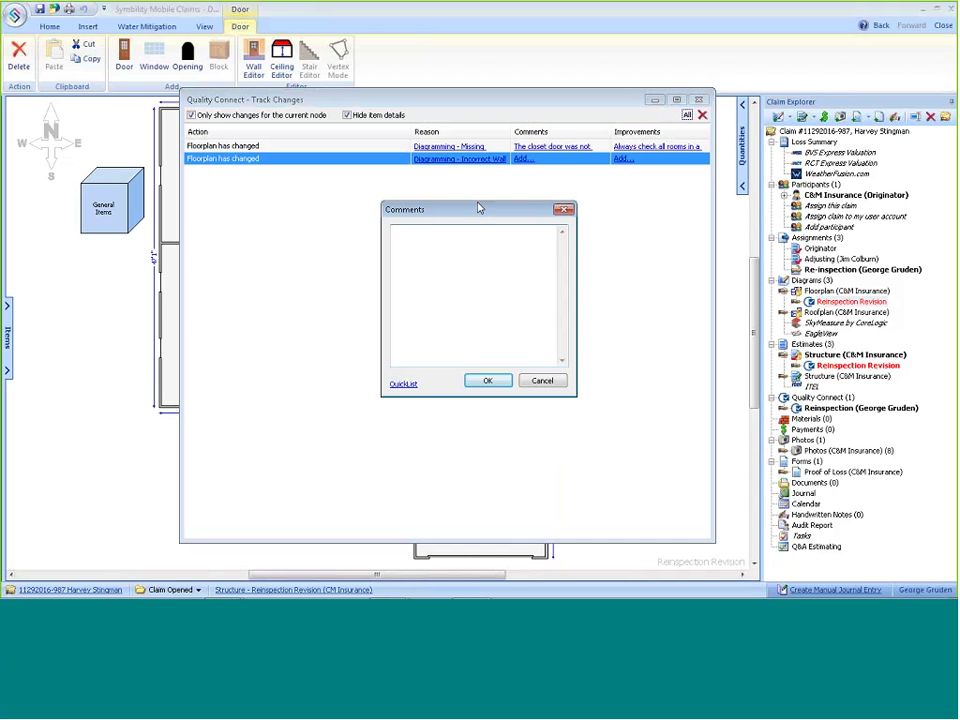
{"action": "type", "text": "The opening was not a missing wal."}
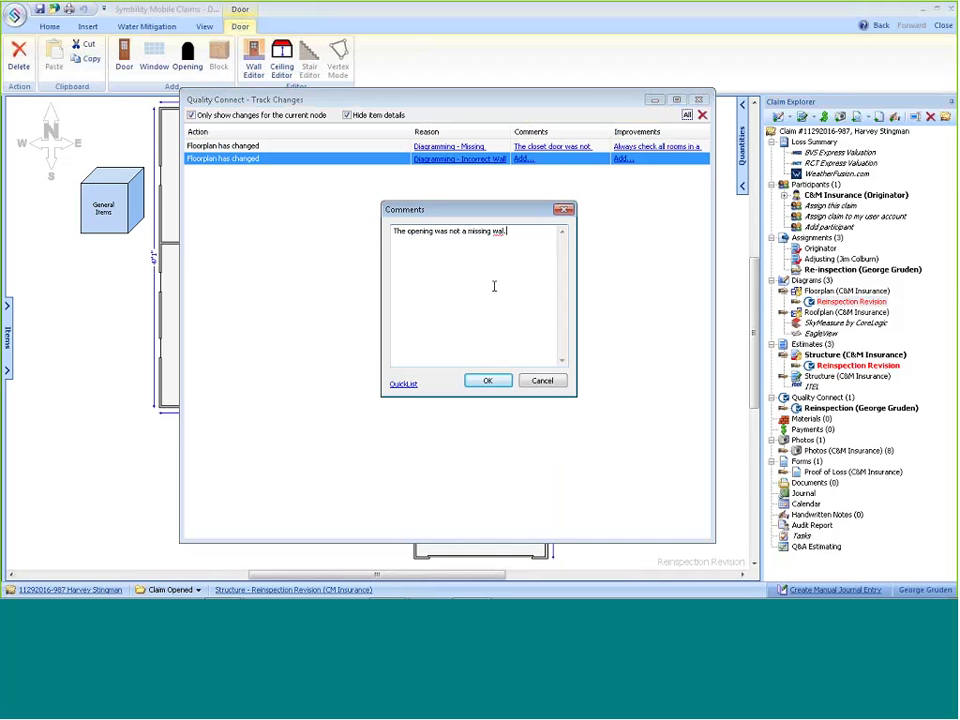
{"action": "left_click", "coordinate": [488, 381]}
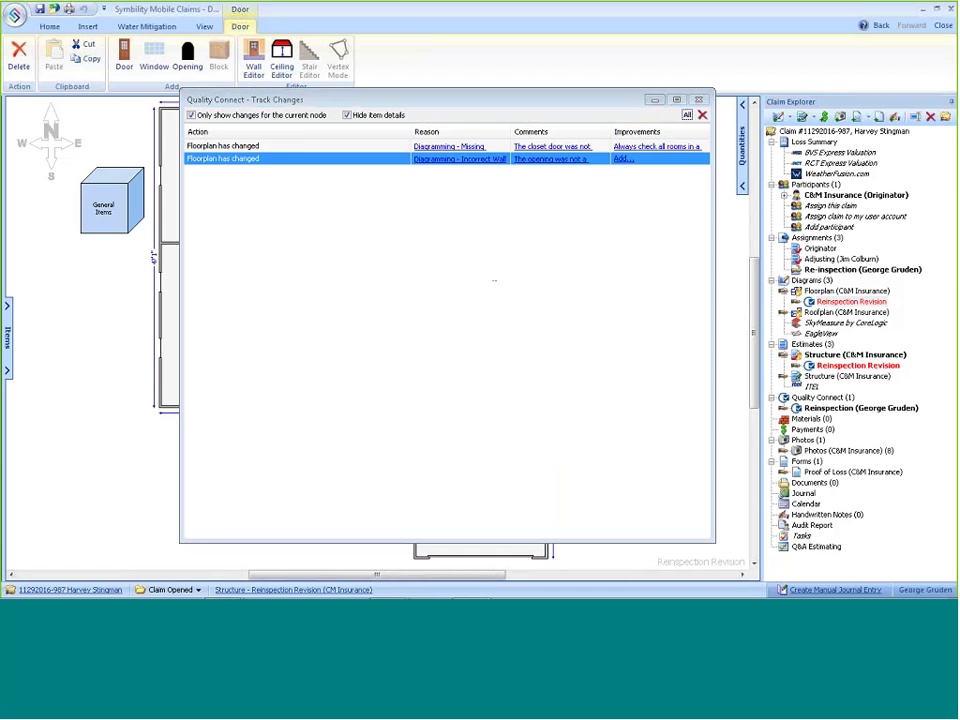
{"action": "left_click", "coordinate": [654, 99]}
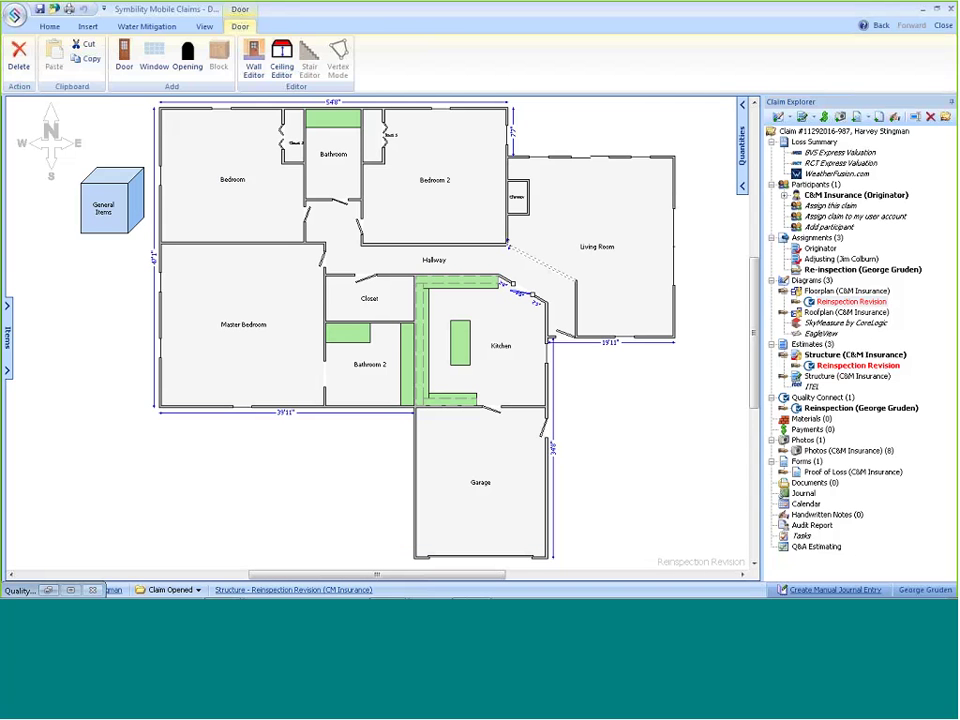
Show the Roofplan diagram, examine the roof and its small lower section in 3D, and reset the view
{"action": "left_click", "coordinate": [818, 313]}
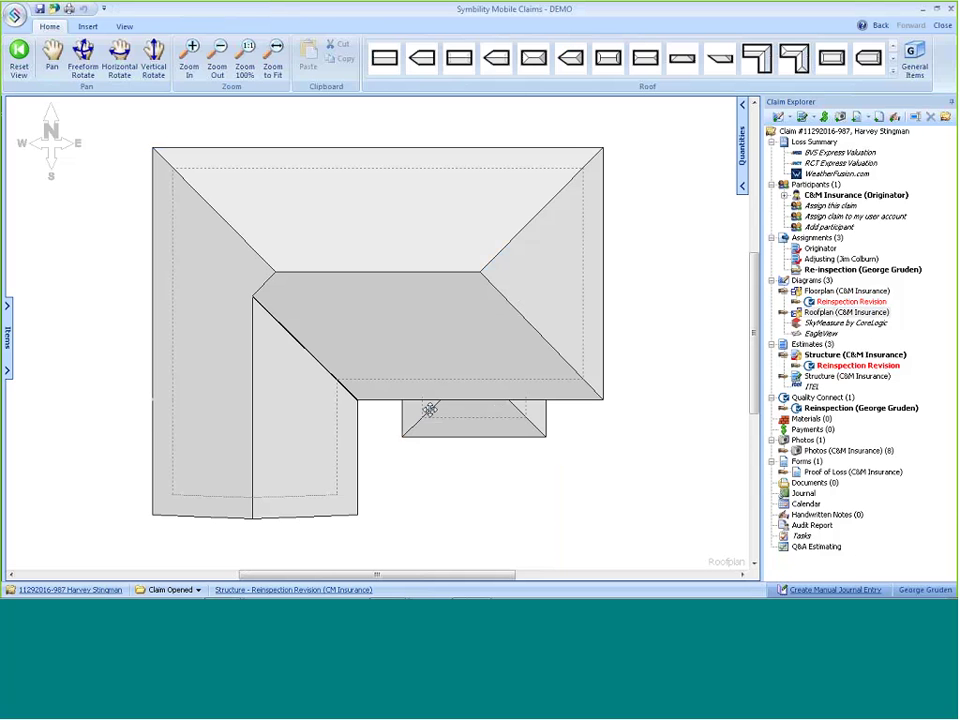
{"action": "left_click_drag", "start_coordinate": [525, 418], "coordinate": [236, 422]}
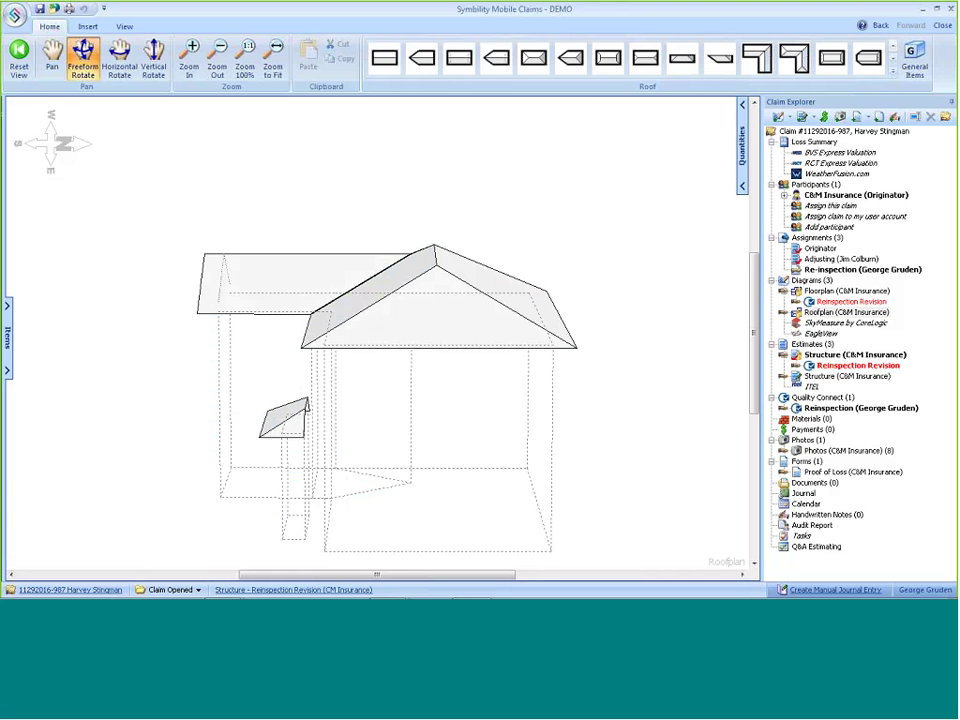
{"action": "left_click_drag", "start_coordinate": [457, 399], "coordinate": [328, 463]}
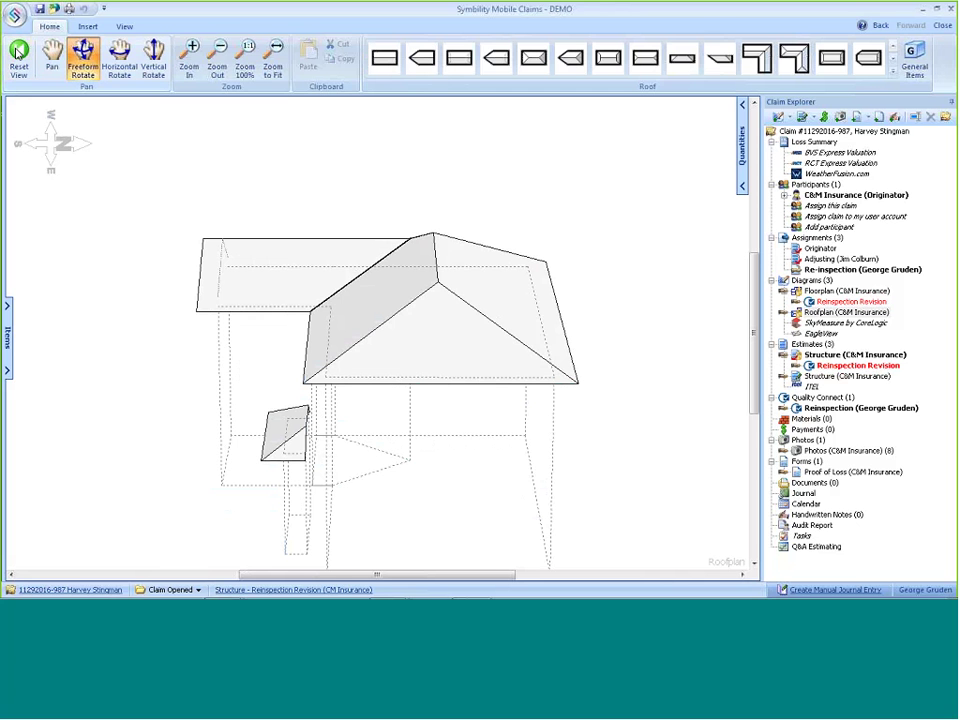
{"action": "left_click", "coordinate": [18, 52]}
Create a copy of the locked Roofplan diagram and link it to the Structure estimate
{"action": "left_click", "coordinate": [491, 418]}
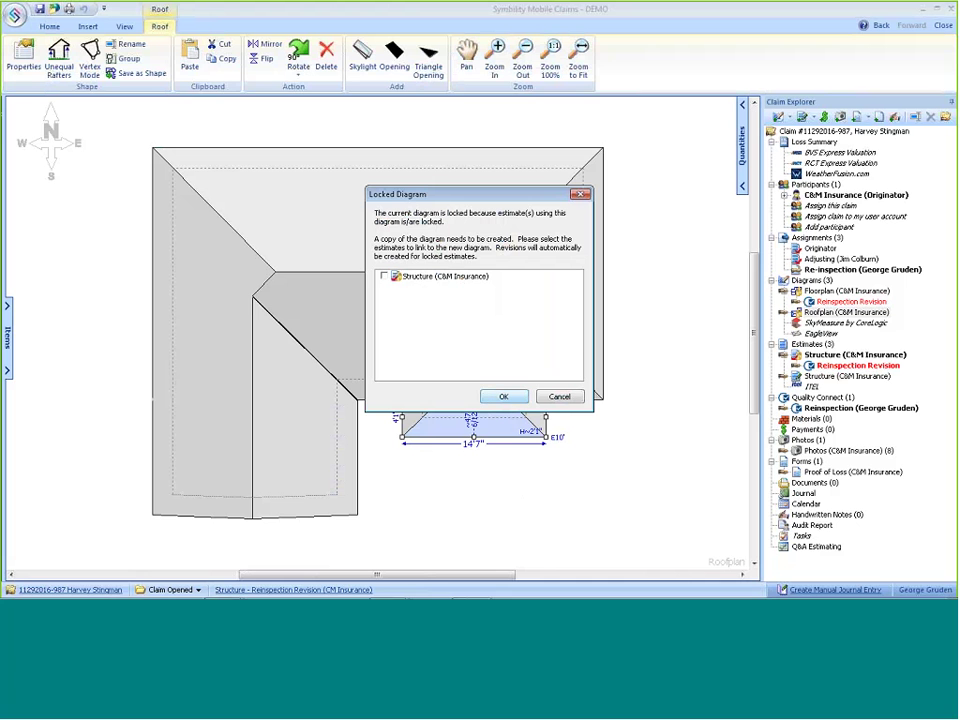
{"action": "left_click", "coordinate": [383, 278]}
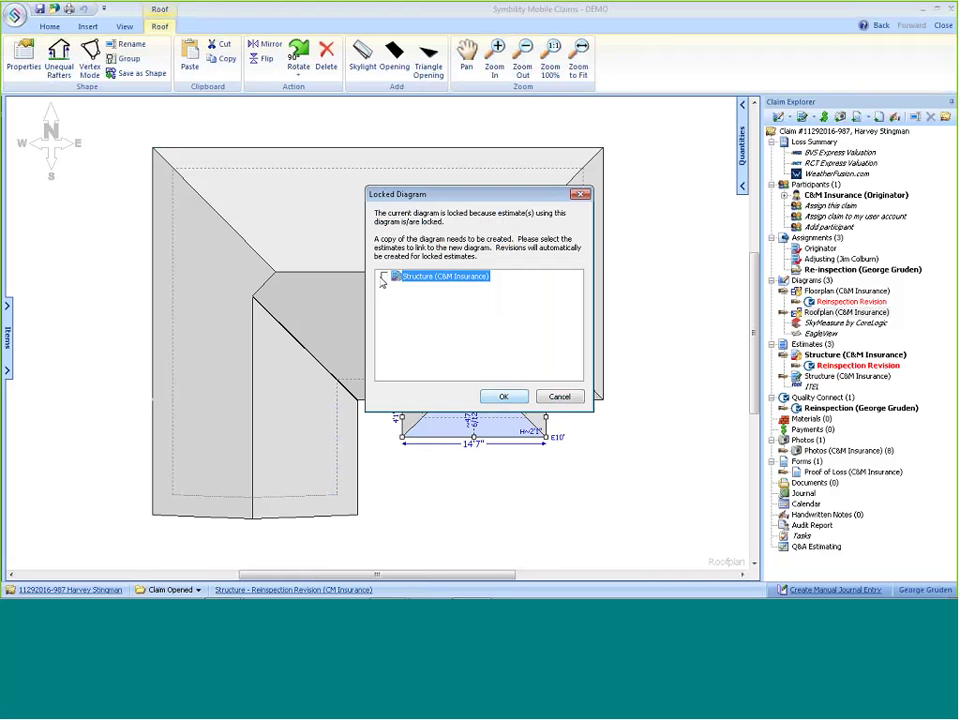
{"action": "left_click", "coordinate": [383, 277]}
{"action": "left_click", "coordinate": [504, 396]}
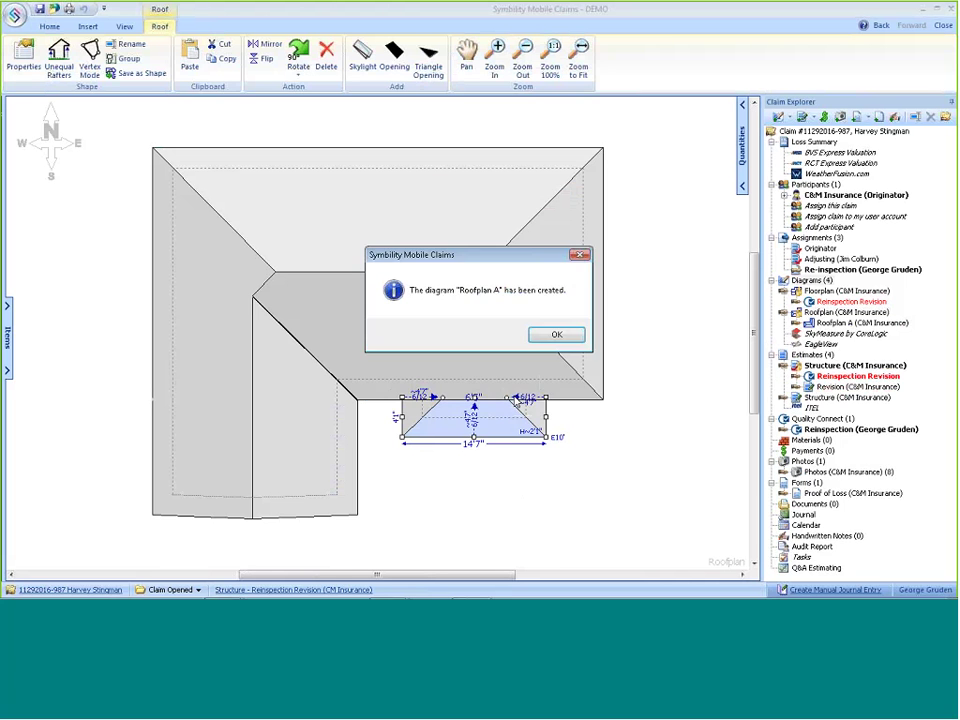
{"action": "left_click", "coordinate": [553, 335]}
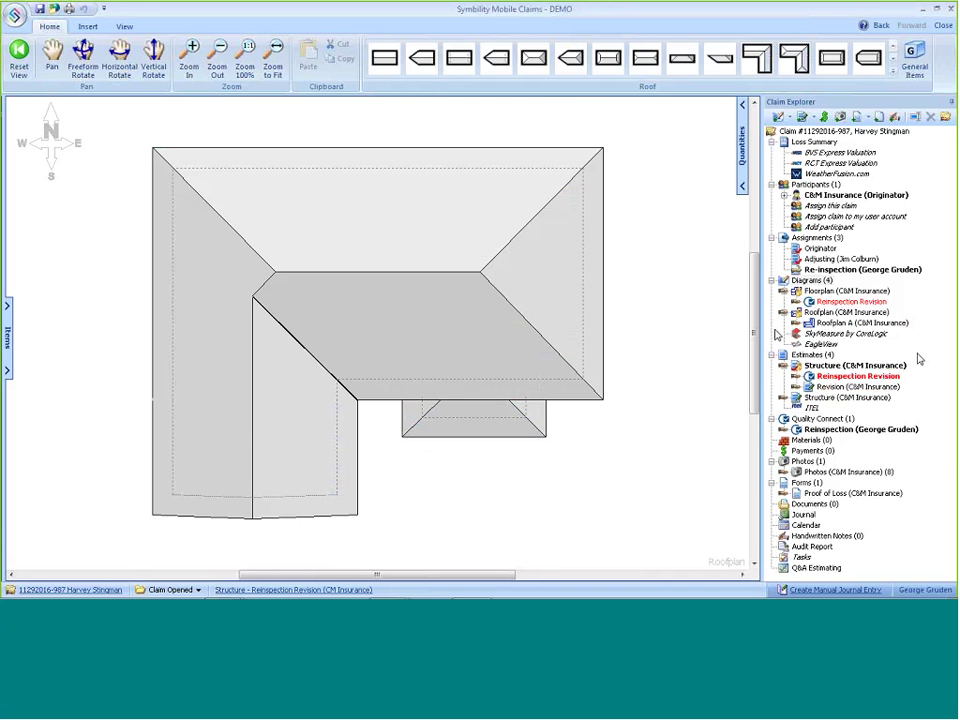
Start a Quality Connect reinspection of the Roofplan for the Structure estimate and minimize Track Changes
{"action": "right_click", "coordinate": [826, 306]}
{"action": "left_click", "coordinate": [856, 422]}
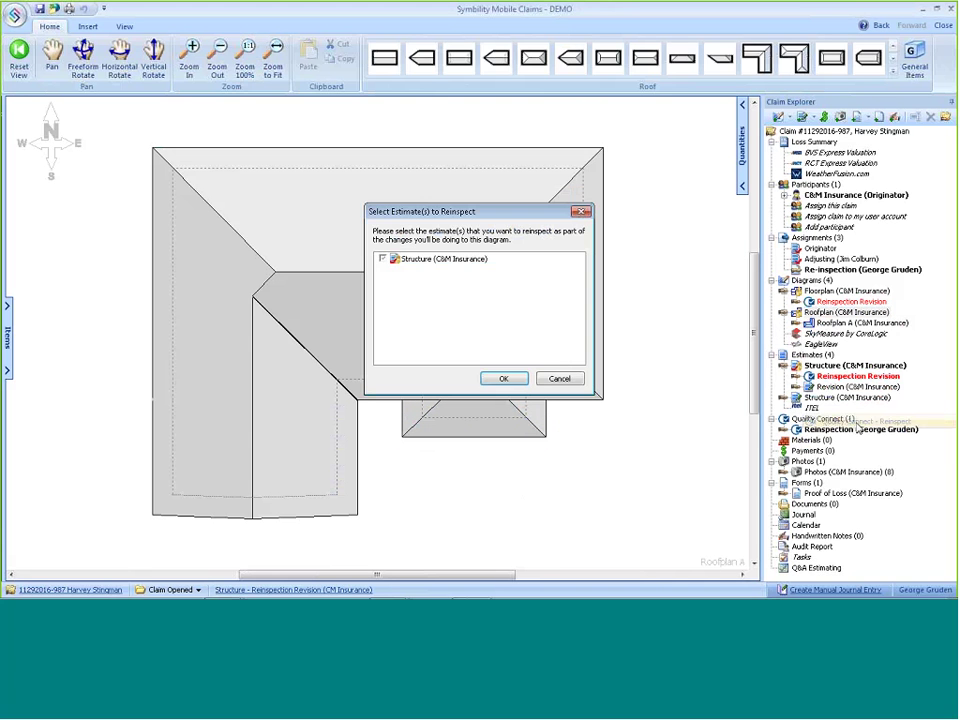
{"action": "left_click", "coordinate": [503, 380]}
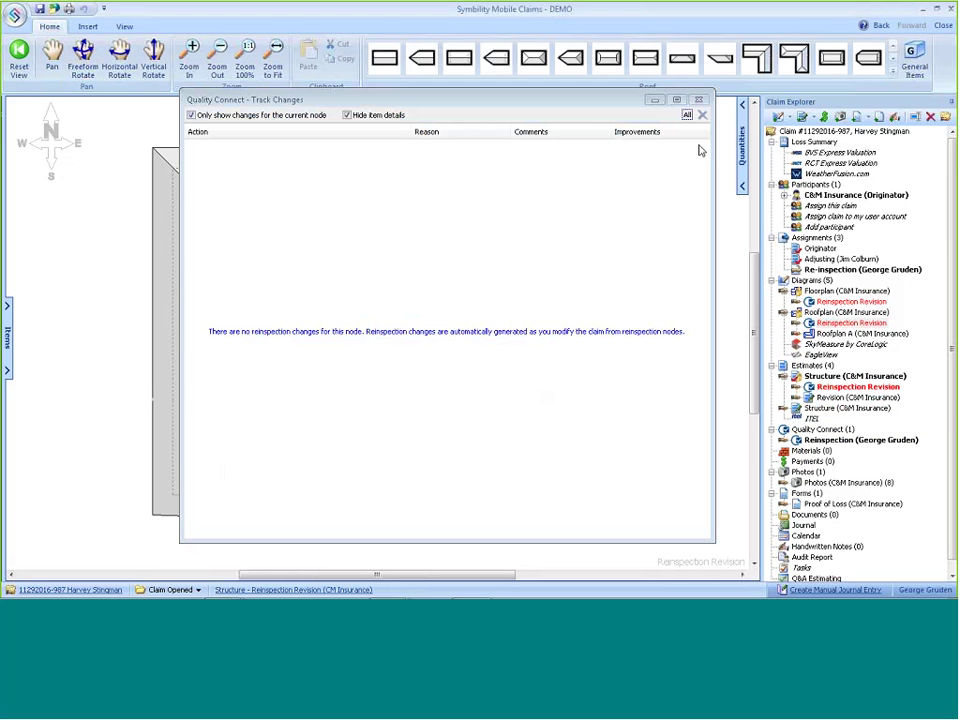
{"action": "left_click", "coordinate": [654, 99]}
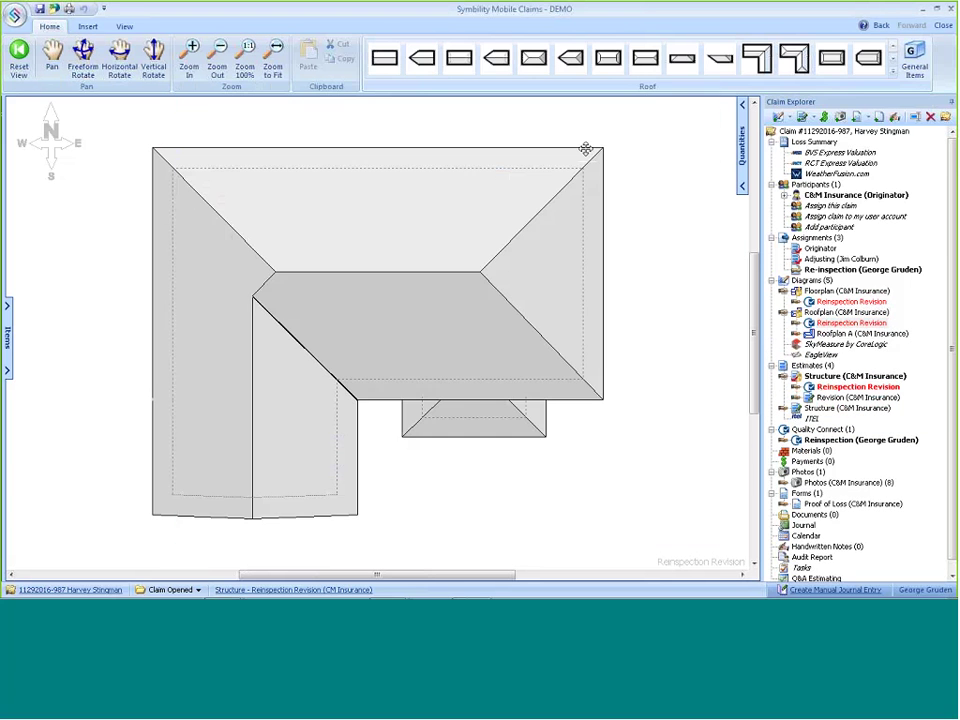
Move the small lower roof section up into the main roof's south eave, about 4' and 5'6" from the eave's ends
{"action": "left_click", "coordinate": [487, 428]}
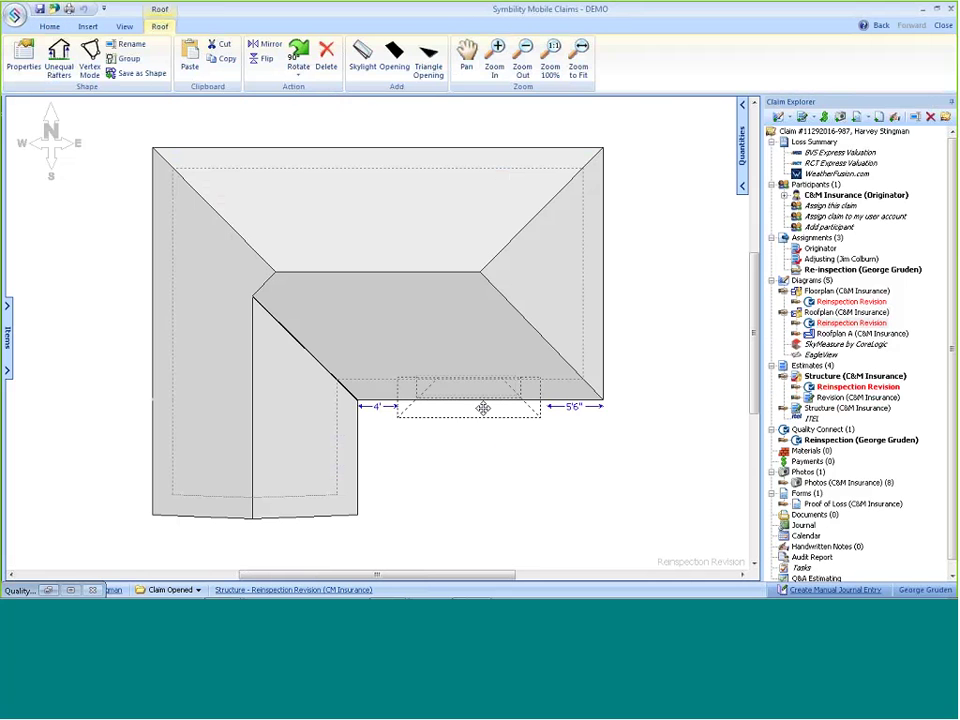
{"action": "right_click", "coordinate": [831, 323]}
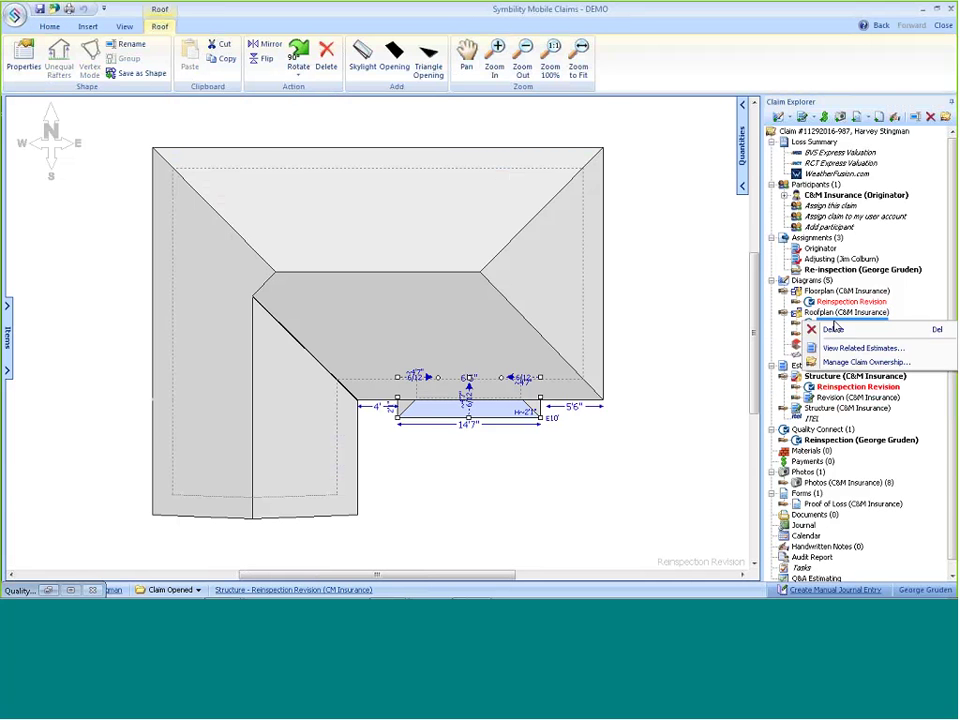
Reopen Track Changes and set the roofplan change's reason to "Diagramming - Incorrect diagram"
{"action": "left_click", "coordinate": [69, 590]}
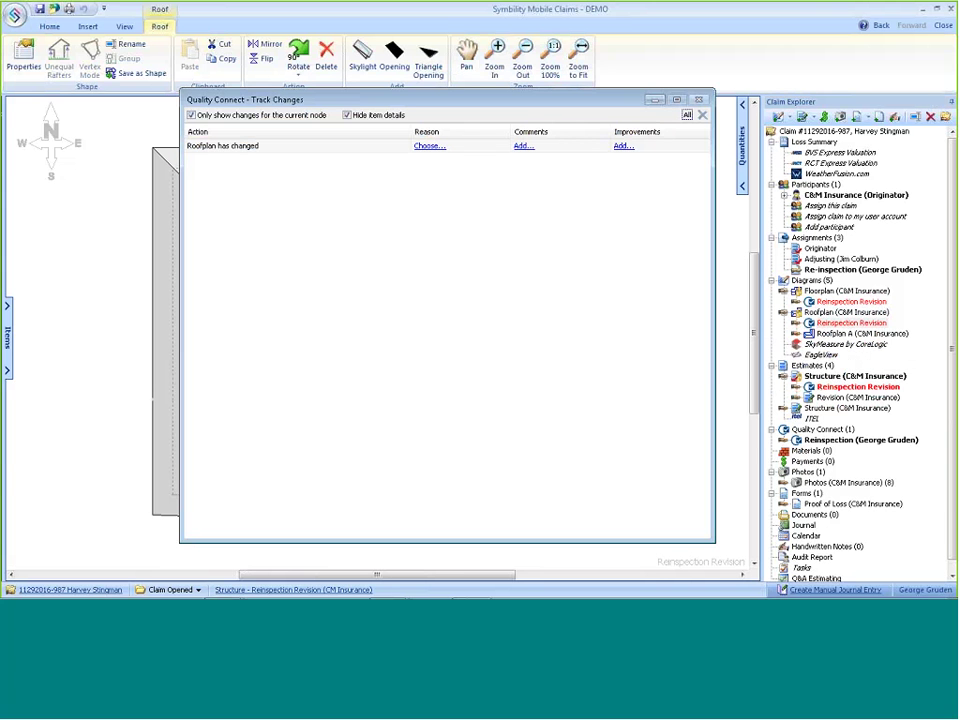
{"action": "left_click", "coordinate": [429, 146]}
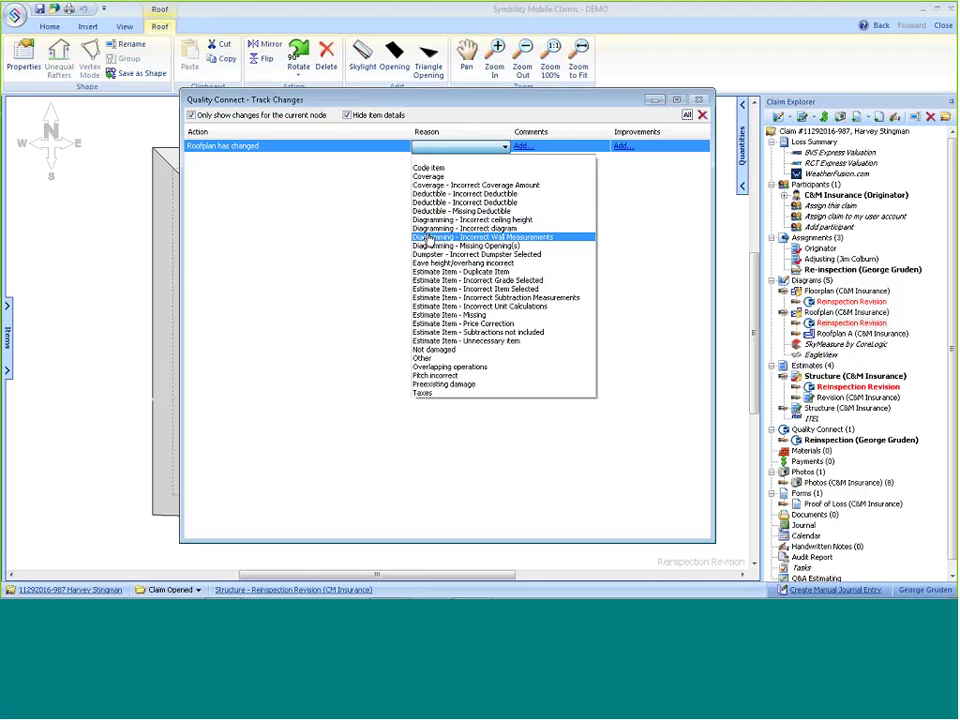
{"action": "left_click", "coordinate": [428, 237]}
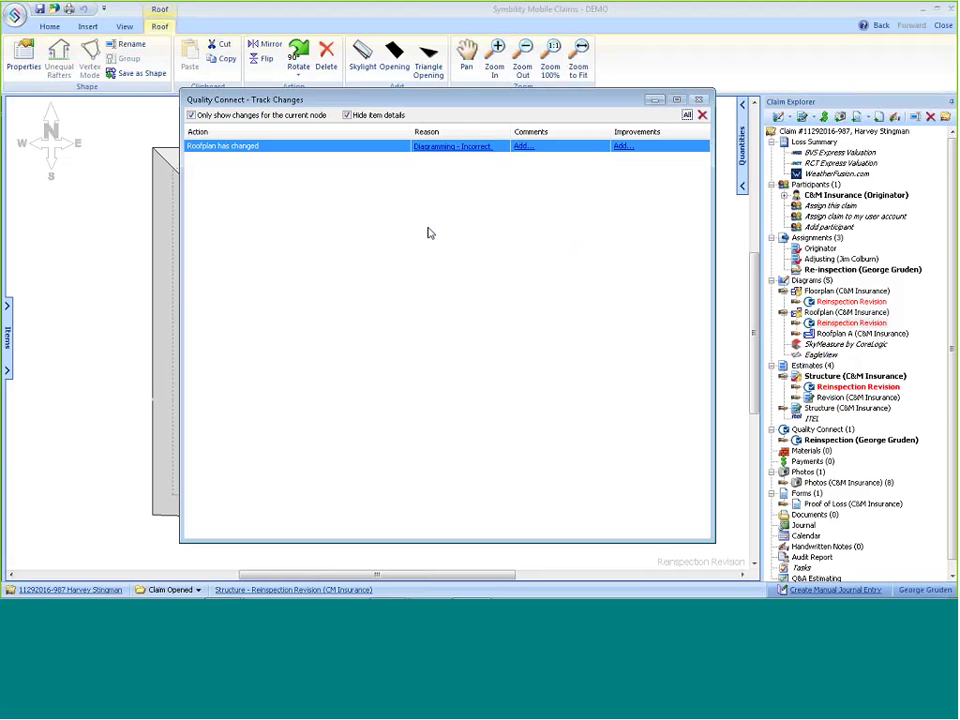
Add the comment "Half hip first story was not connected correctly to the house." to the roofplan change, minimize Track Changes and deselect the roof
{"action": "left_click", "coordinate": [521, 147]}
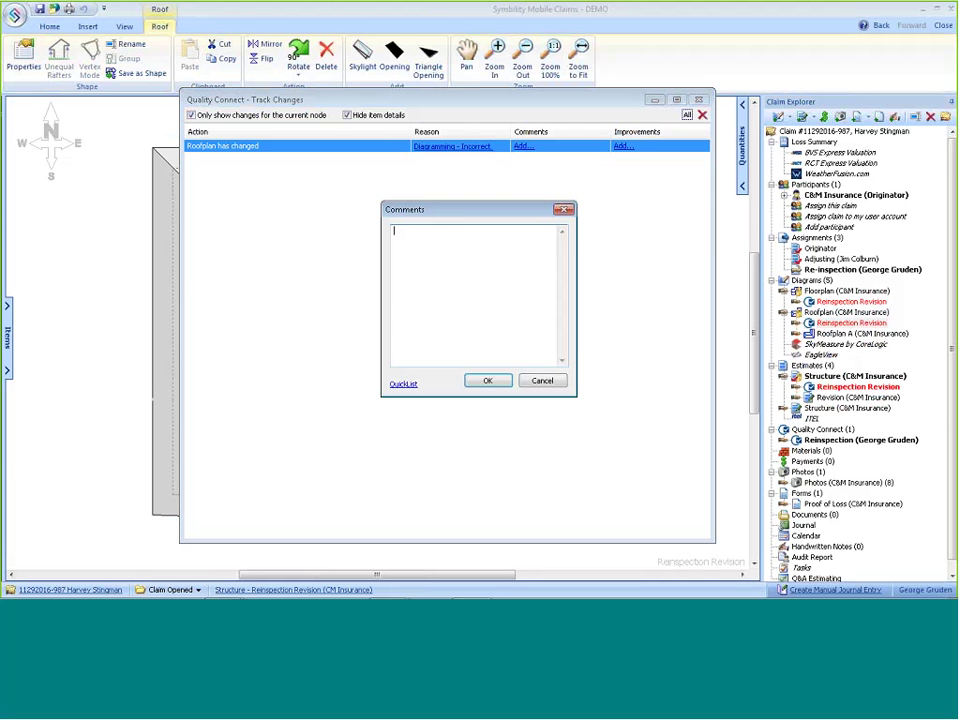
{"action": "type", "text": "Half hip first story was not connected cor"}
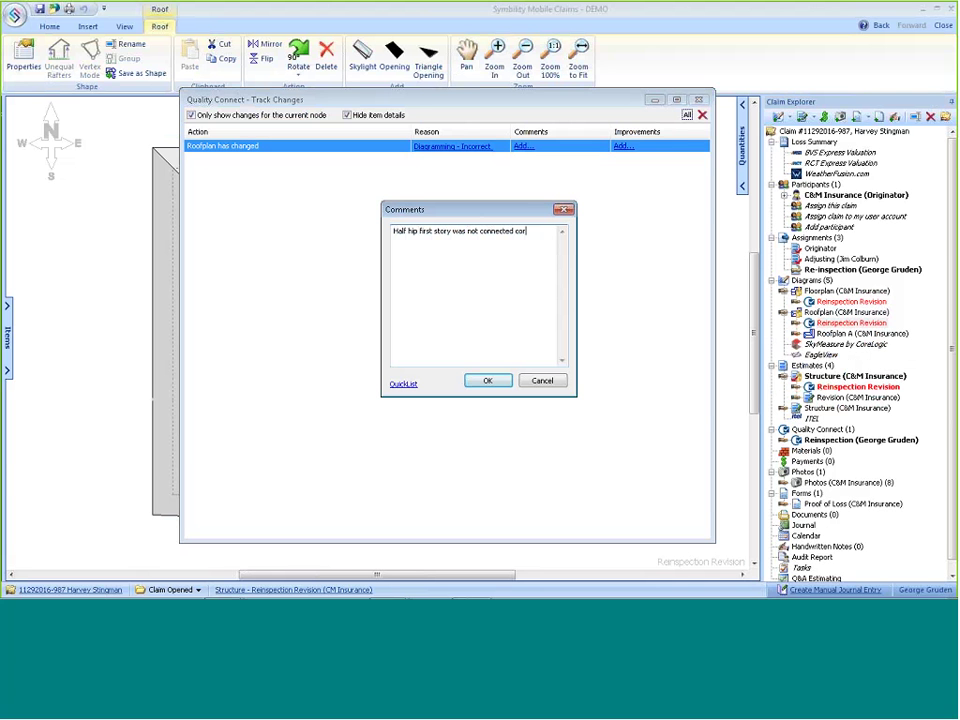
{"action": "type", "text": "ectly to the house."}
{"action": "right_click", "coordinate": [524, 232]}
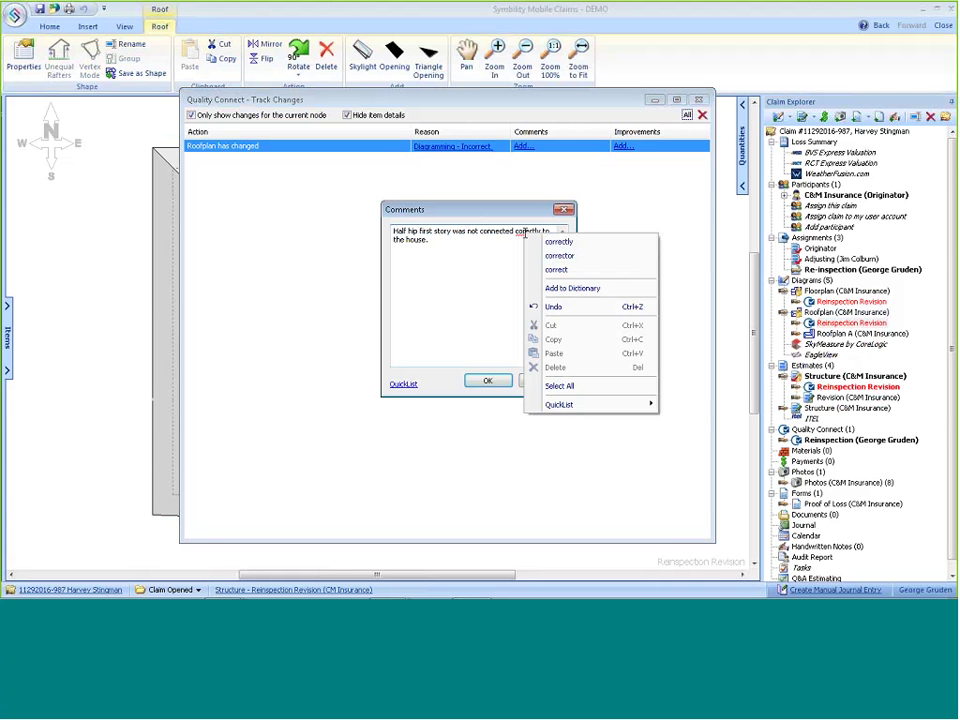
{"action": "left_click", "coordinate": [559, 241]}
{"action": "left_click", "coordinate": [486, 381]}
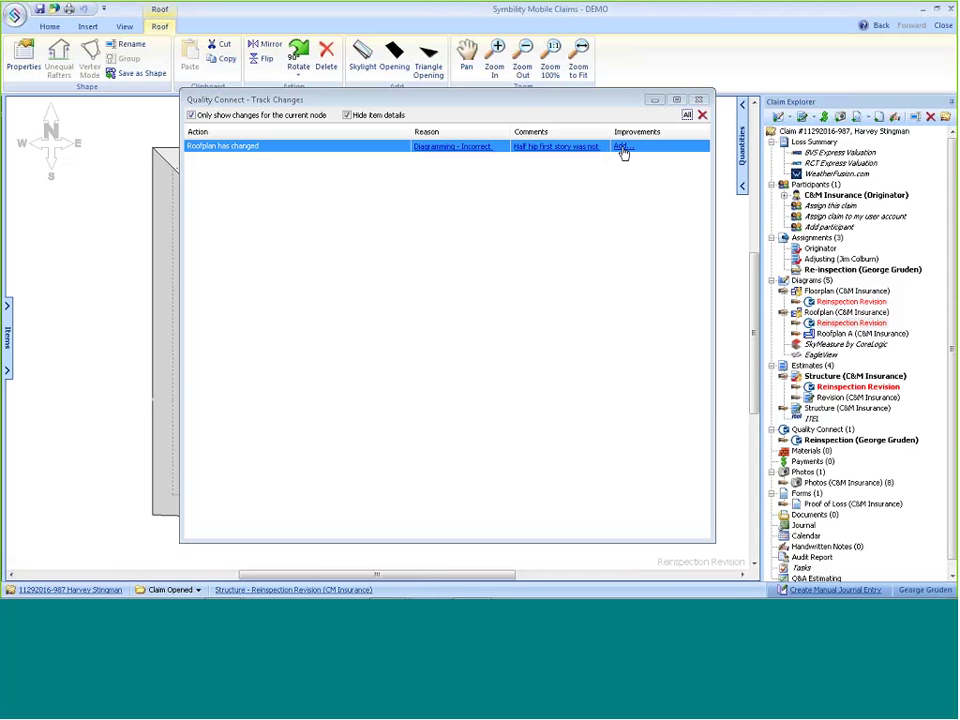
{"action": "left_click", "coordinate": [655, 101]}
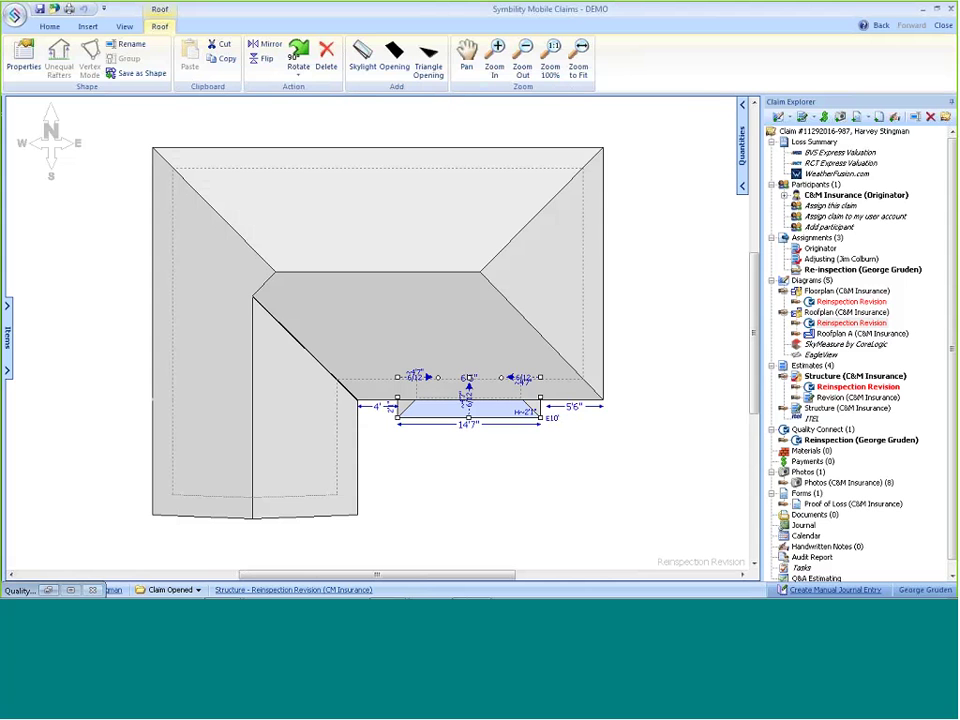
{"action": "left_click", "coordinate": [450, 488]}
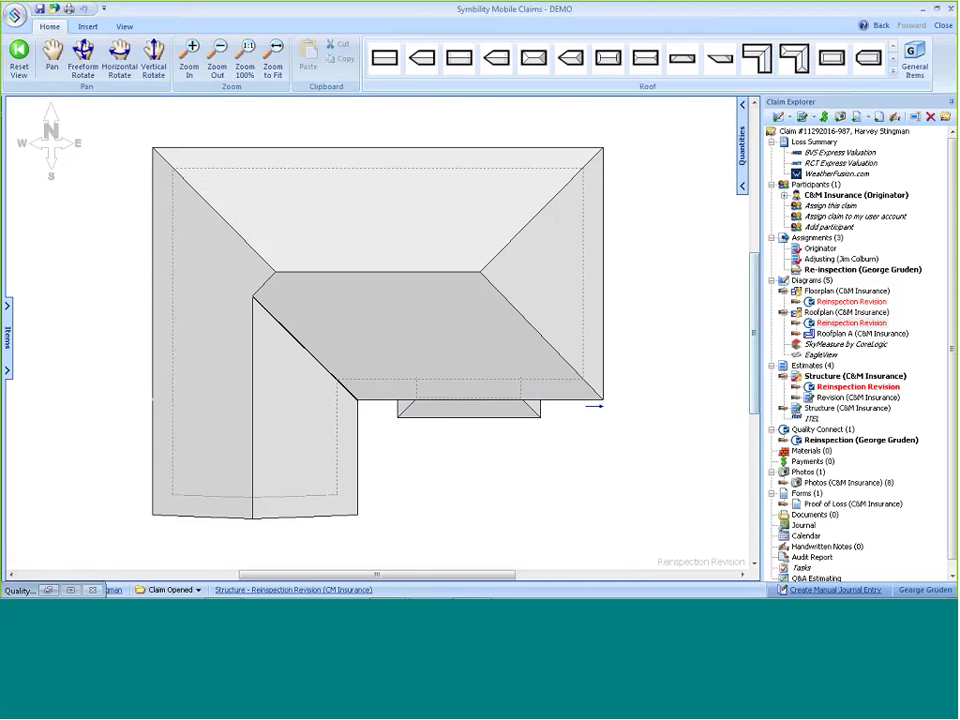
Show the original Structure estimate and examine its line items for the bedrooms and the roof
{"action": "left_click", "coordinate": [820, 376]}
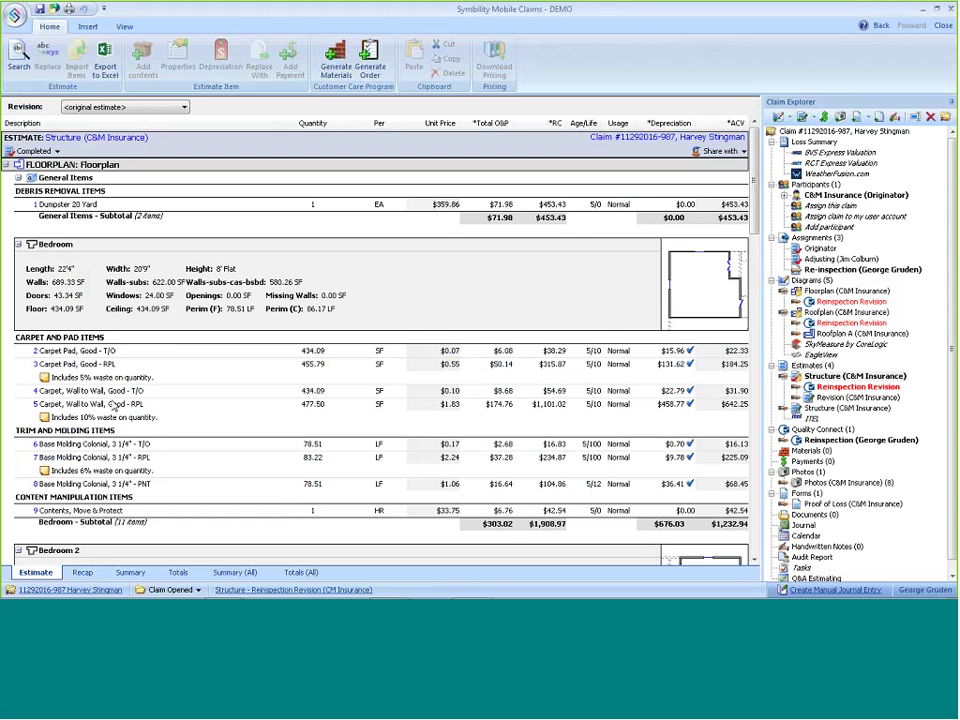
{"action": "scroll", "coordinate": [184, 426], "scroll_direction": "down", "scroll_amount": 5}
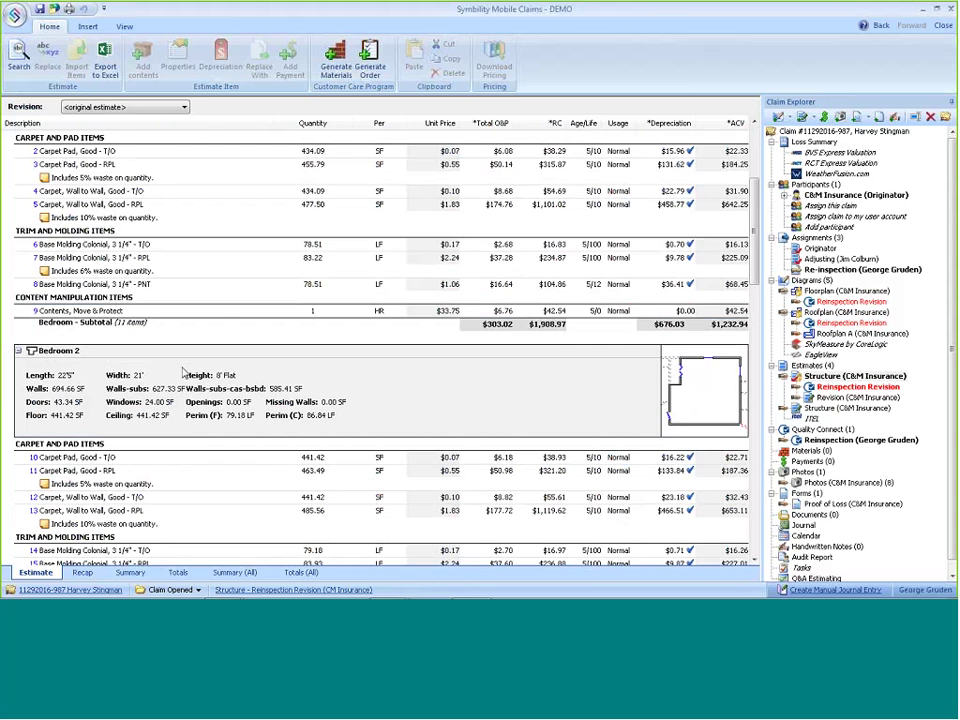
{"action": "scroll", "coordinate": [183, 373], "scroll_direction": "down", "scroll_amount": 4}
{"action": "scroll", "coordinate": [183, 373], "scroll_direction": "down", "scroll_amount": 4}
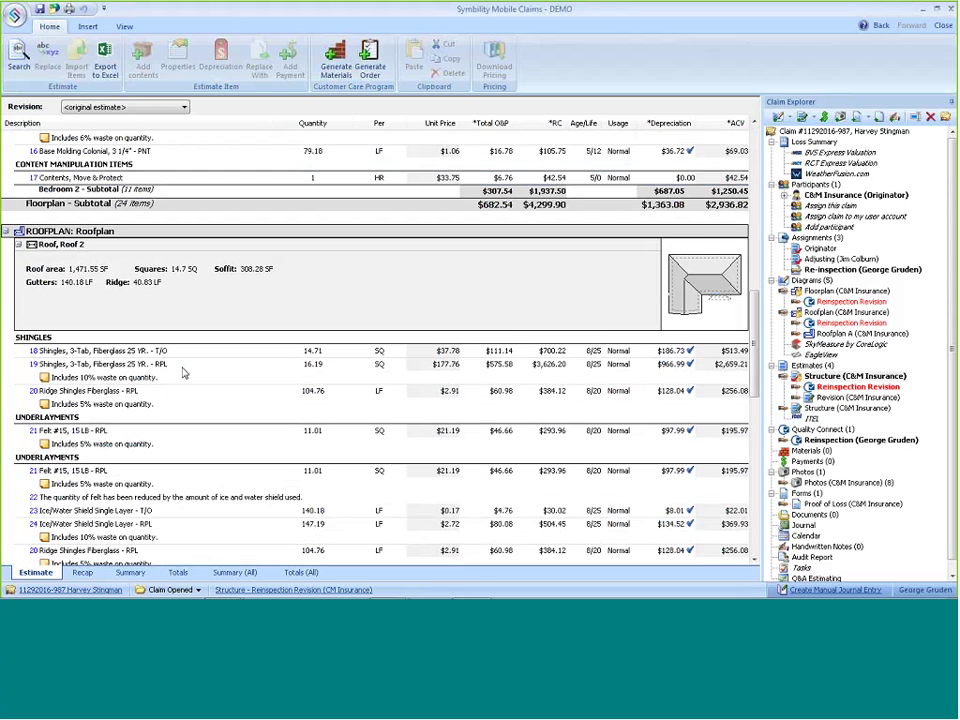
{"action": "scroll", "coordinate": [183, 373], "scroll_direction": "down", "scroll_amount": 5}
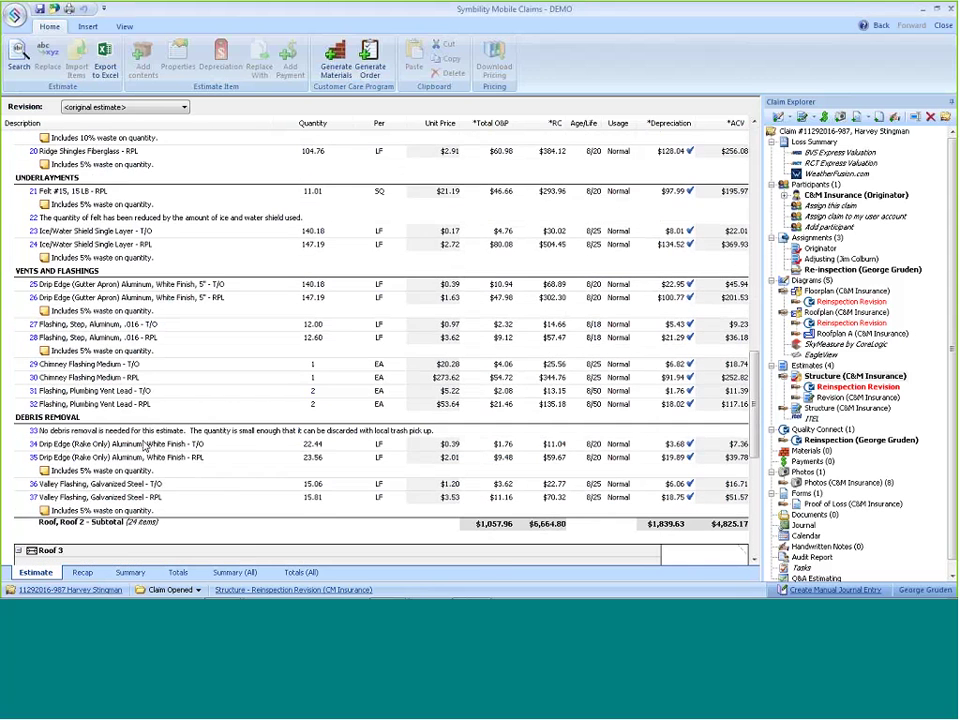
{"action": "scroll", "coordinate": [175, 404], "scroll_direction": "up", "scroll_amount": 10}
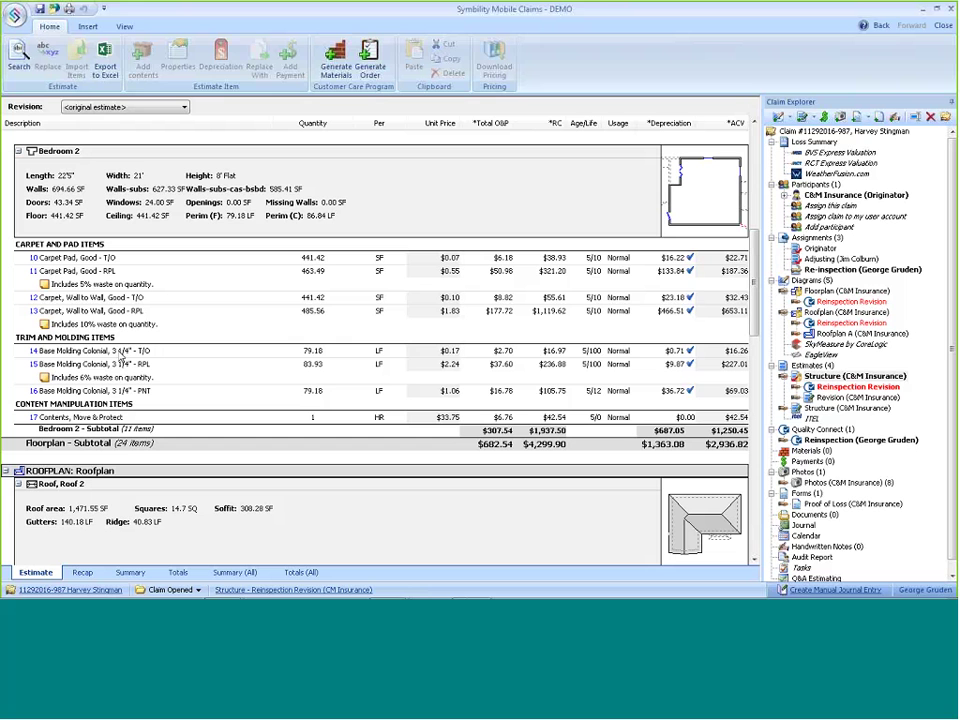
Show the Floorplan reinspection revision with its item list and find Base Molding Combination, 2 1/2" among the finish carpentry trims and moldings
{"action": "double_click", "coordinate": [842, 314]}
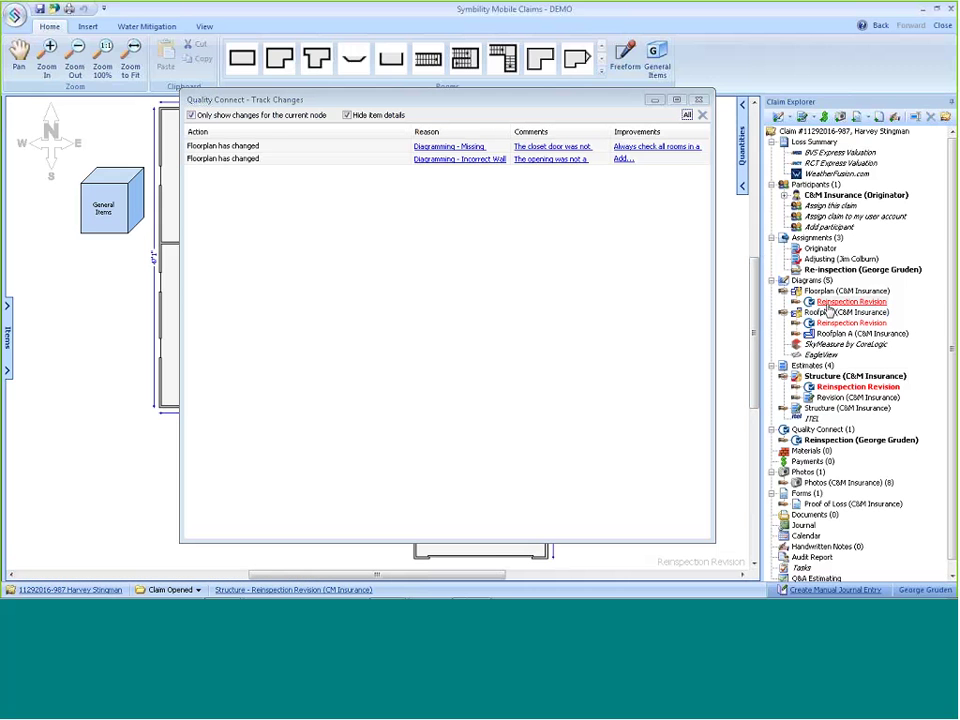
{"action": "left_click", "coordinate": [655, 100]}
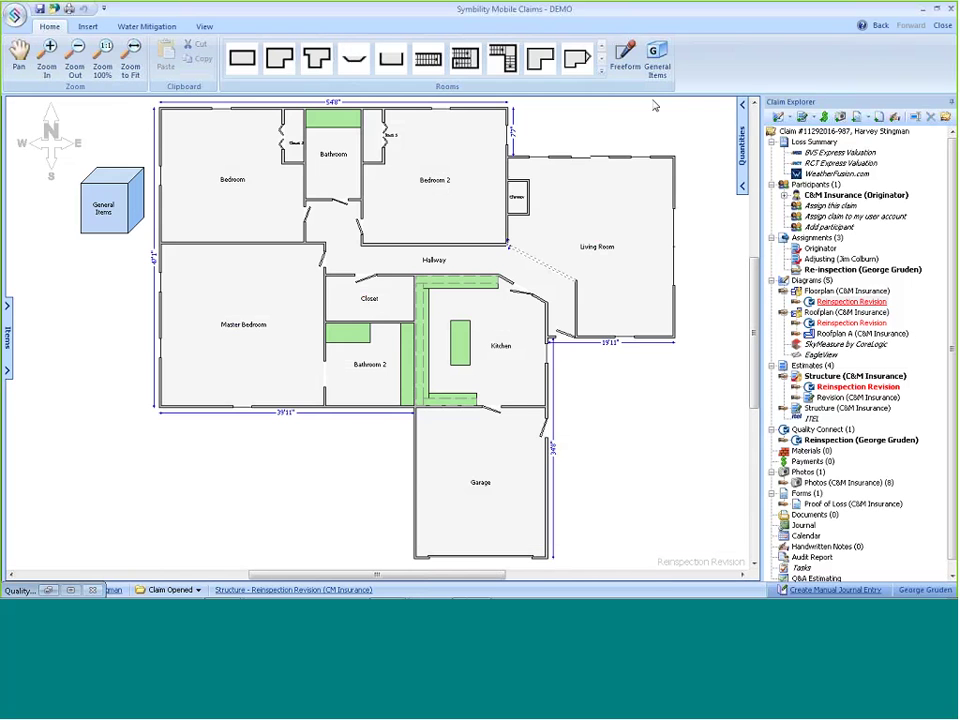
{"action": "left_click", "coordinate": [25, 347]}
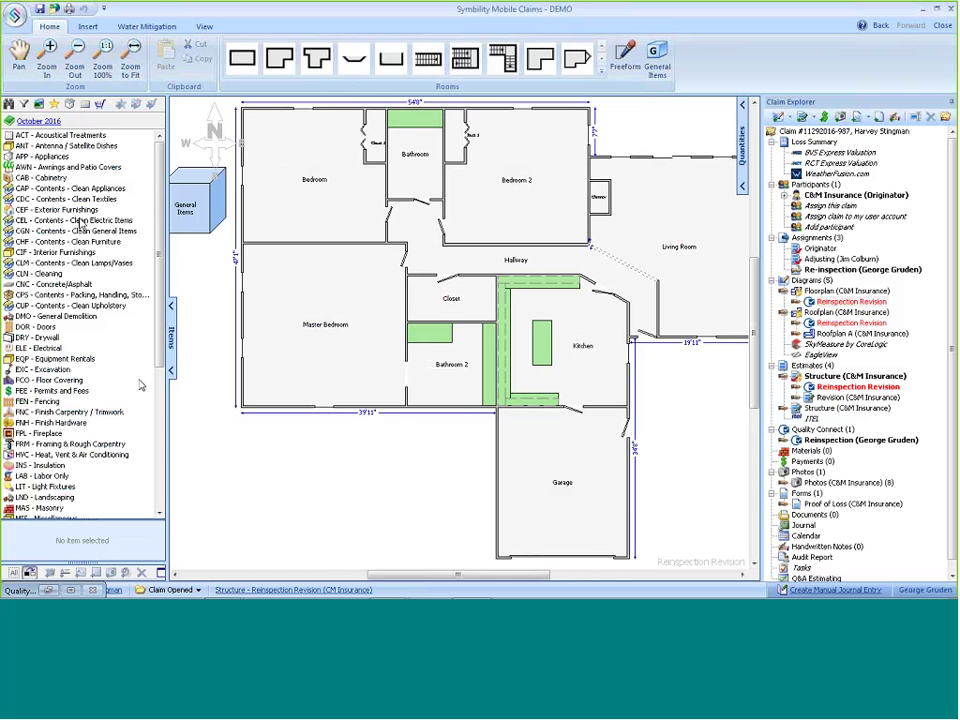
{"action": "left_click", "coordinate": [68, 411]}
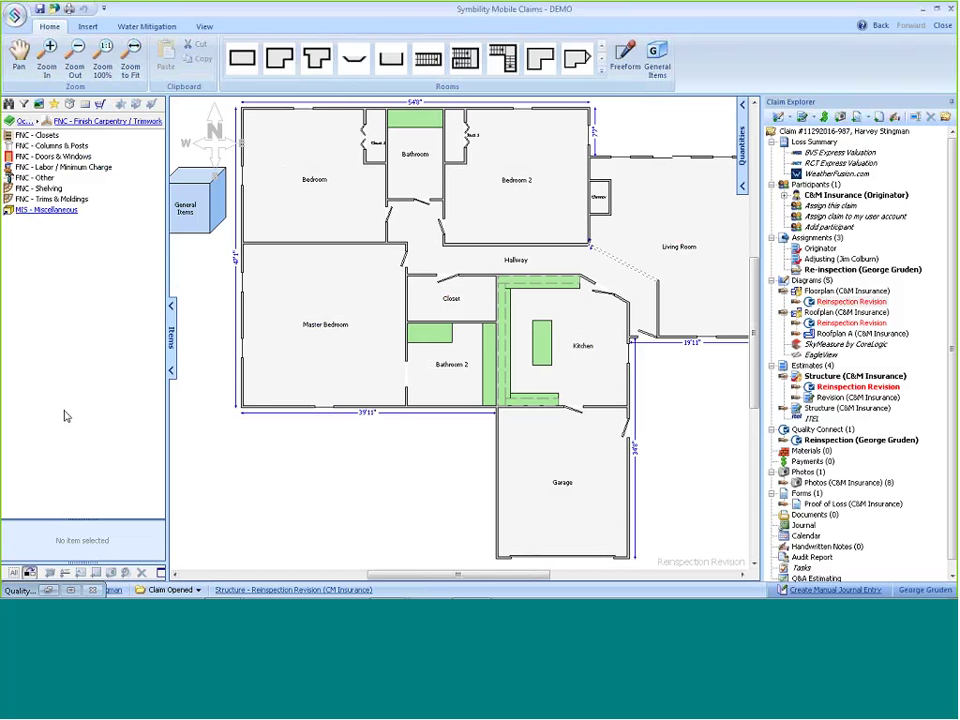
{"action": "left_click", "coordinate": [52, 199]}
{"action": "scroll", "coordinate": [54, 202], "scroll_direction": "down", "scroll_amount": 9}
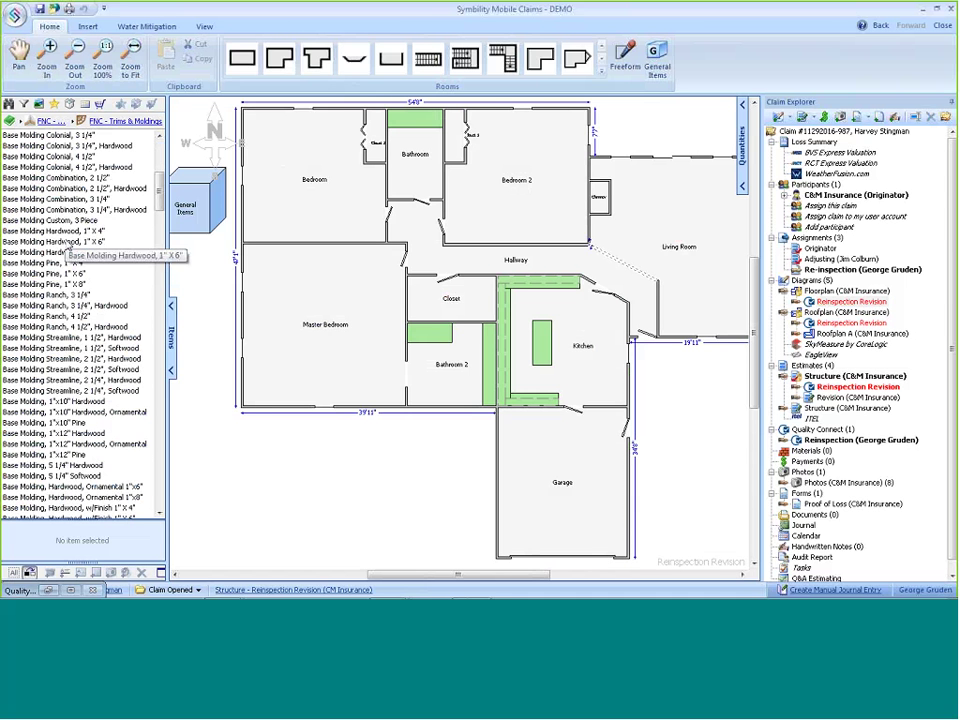
{"action": "left_click", "coordinate": [50, 177]}
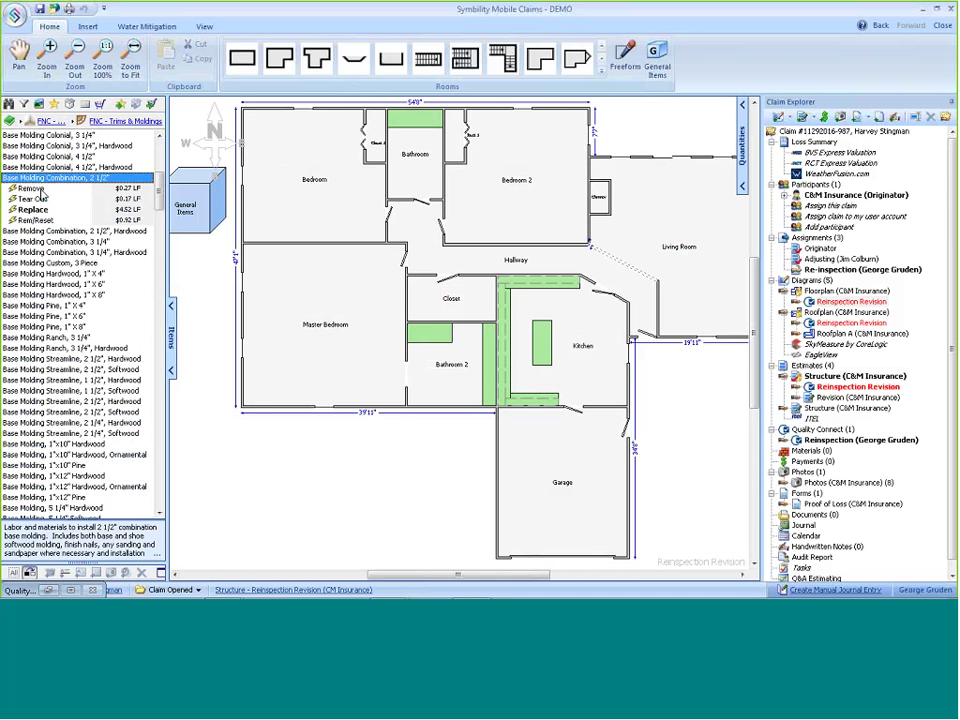
{"action": "left_click", "coordinate": [45, 209], "text": "ctrl"}
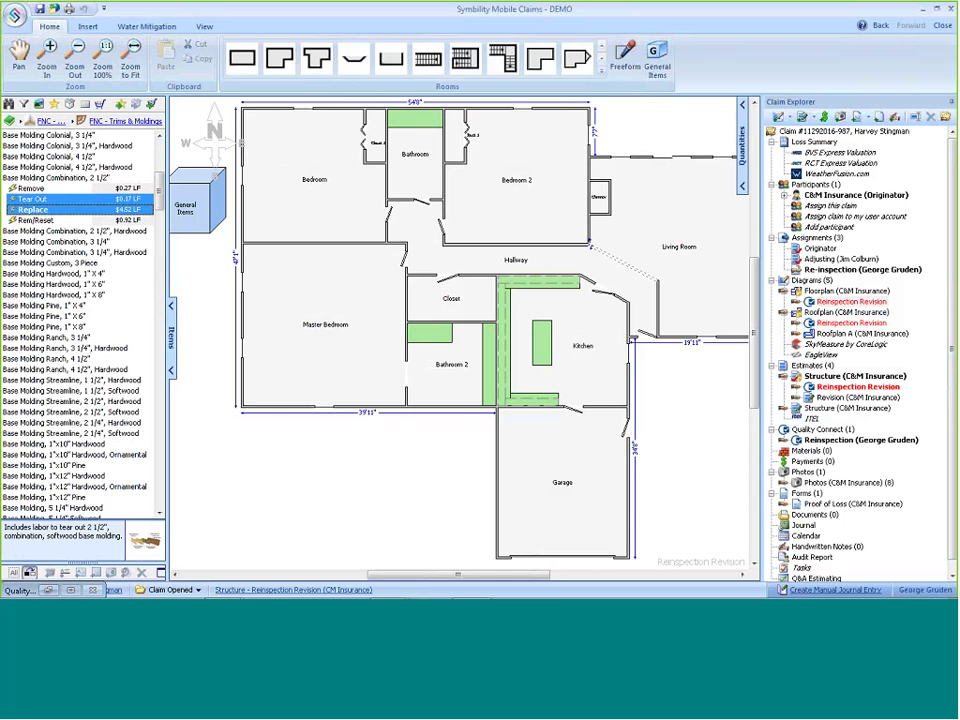
Check the Structure reinspection revision, return to the floorplan revision and add Tear Out and Replace of Base Molding Combination, 2 1/2" to the Bedroom
{"action": "left_click", "coordinate": [813, 386]}
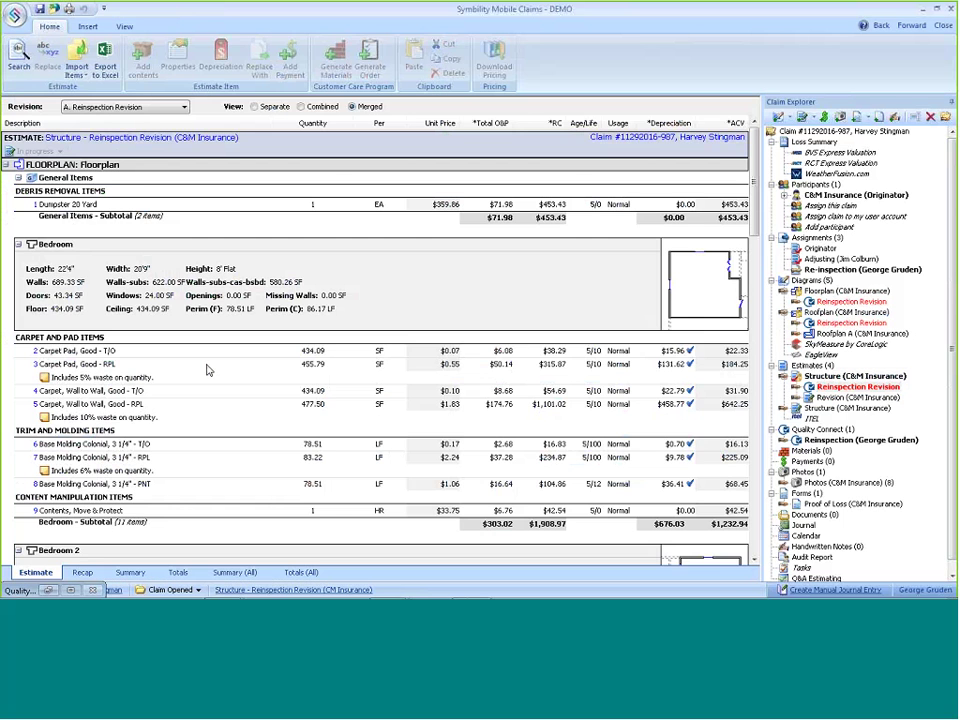
{"action": "left_click", "coordinate": [840, 301]}
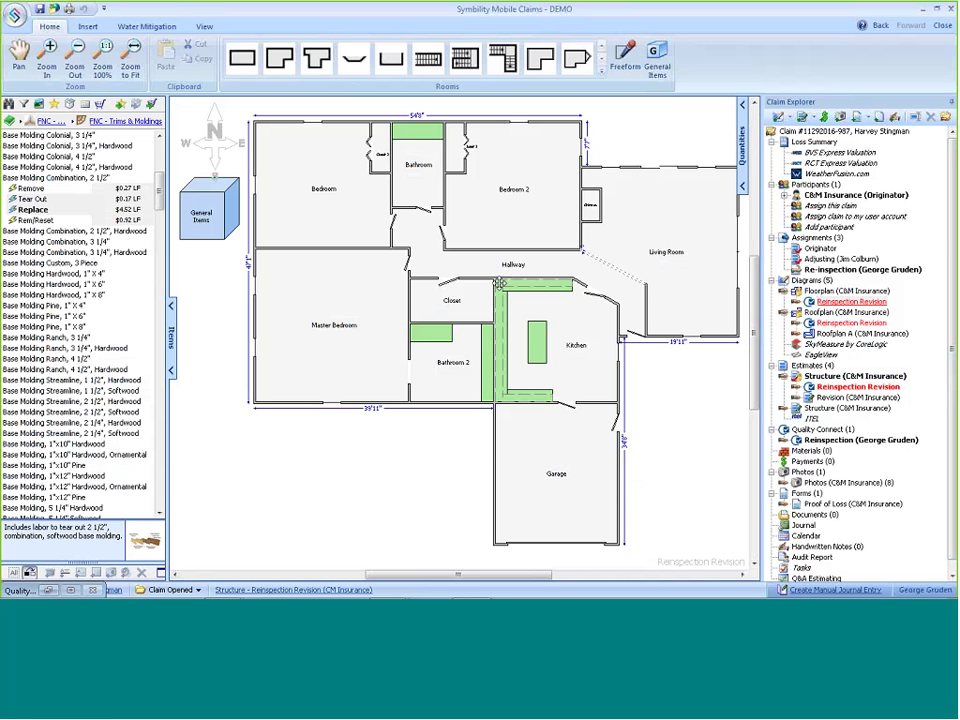
{"action": "left_click", "coordinate": [30, 199]}
{"action": "left_click", "coordinate": [34, 211], "text": "shift"}
{"action": "left_click_drag", "start_coordinate": [34, 211], "coordinate": [321, 209]}
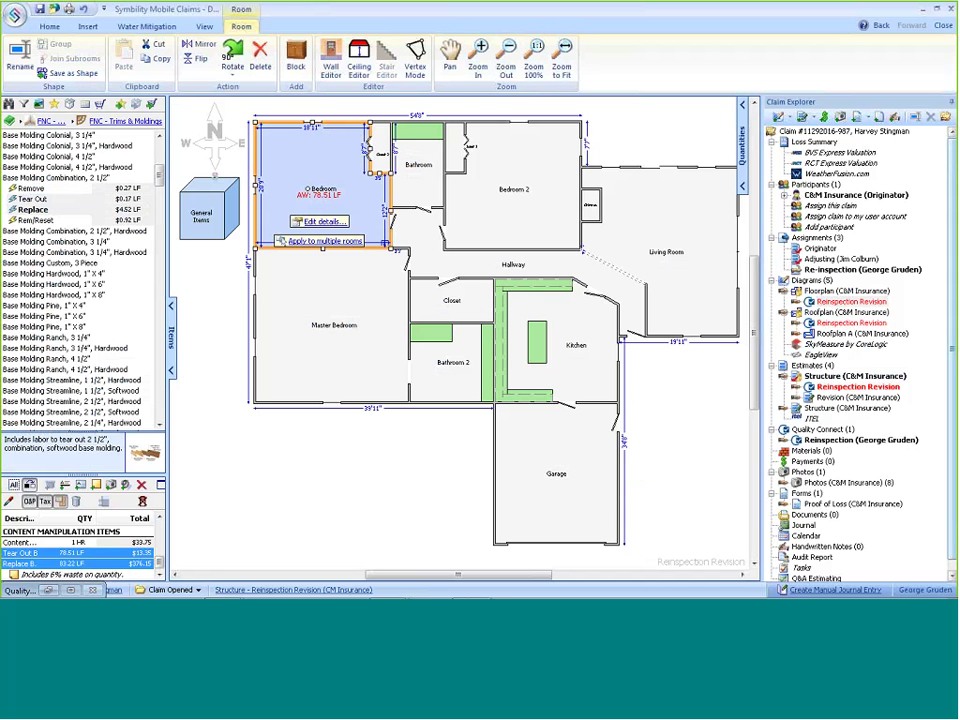
List the tracked changes of all nodes and set the Structure item change's reason to "Estimate Item - Missing"
{"action": "left_click", "coordinate": [848, 301]}
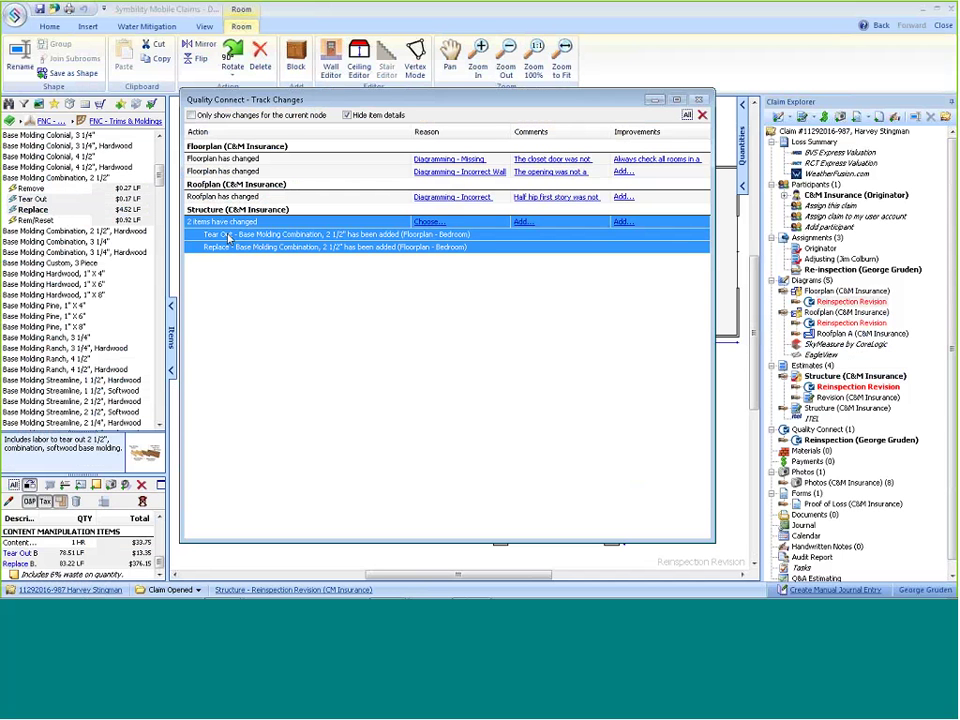
{"action": "left_click", "coordinate": [427, 222]}
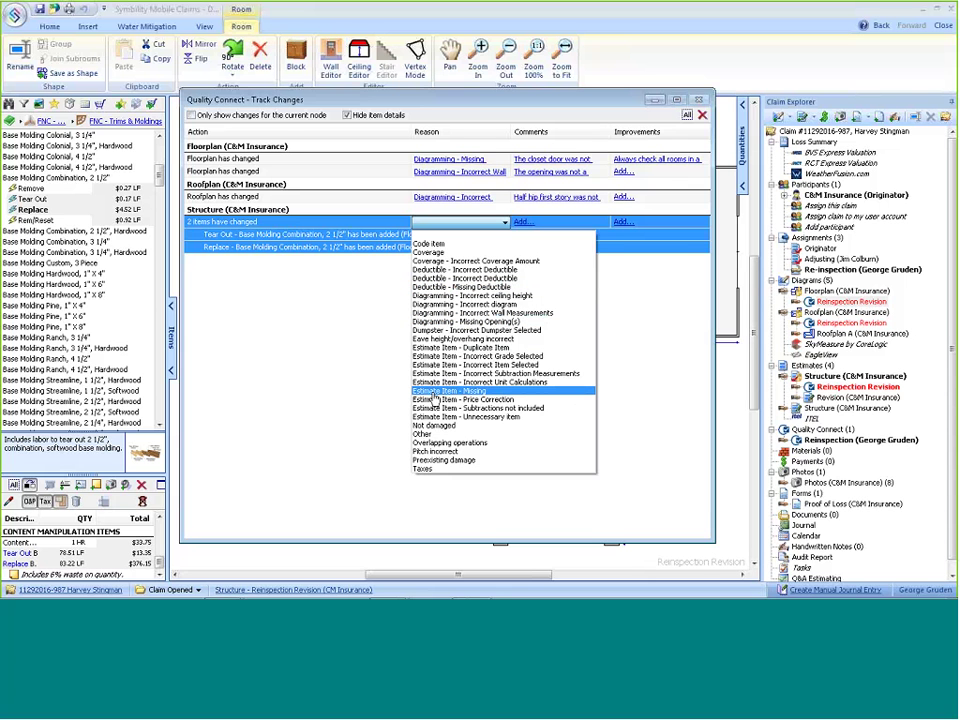
{"action": "left_click", "coordinate": [433, 391]}
Add the comment "Molding was 2 1/2 "" to the Structure item change and minimize Track Changes
{"action": "left_click", "coordinate": [522, 222]}
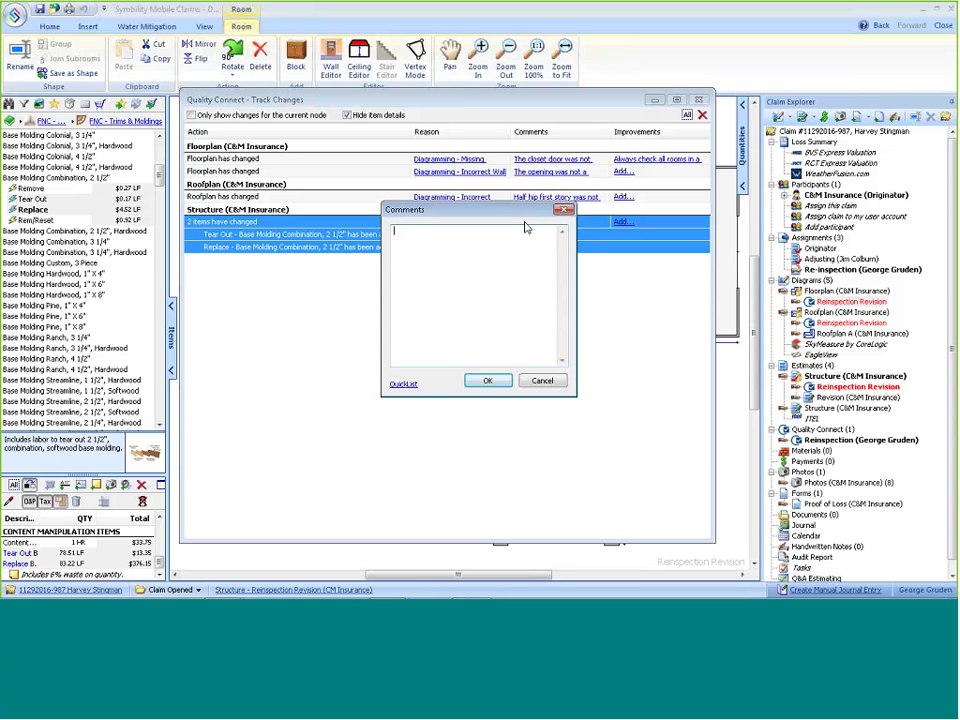
{"action": "type", "text": "Molding was 2 1/2 \""}
{"action": "left_click", "coordinate": [487, 380]}
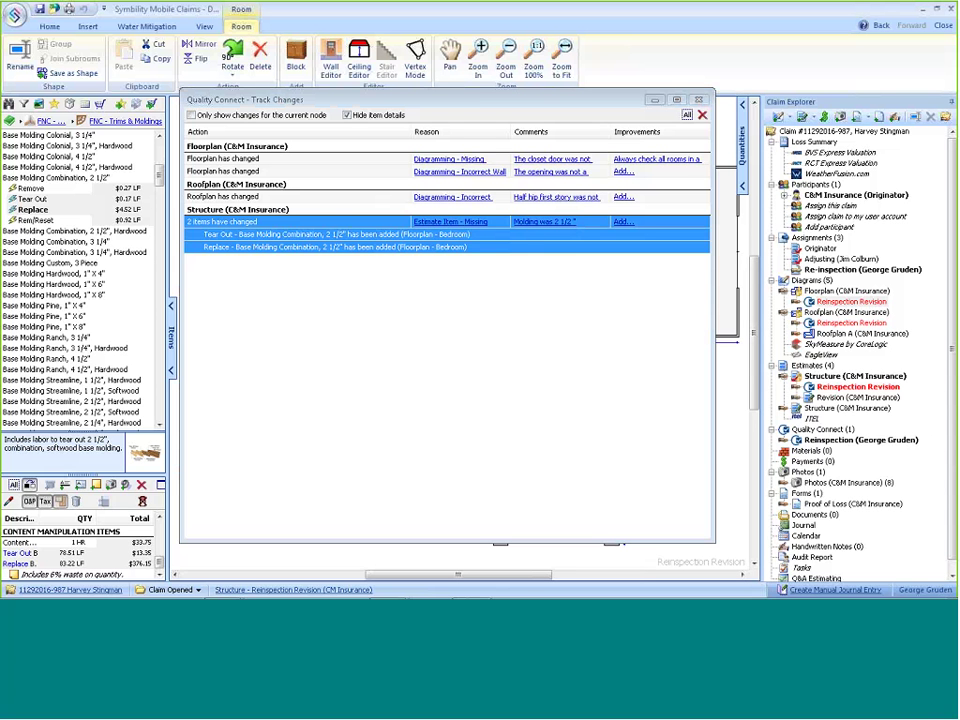
{"action": "left_click", "coordinate": [654, 100]}
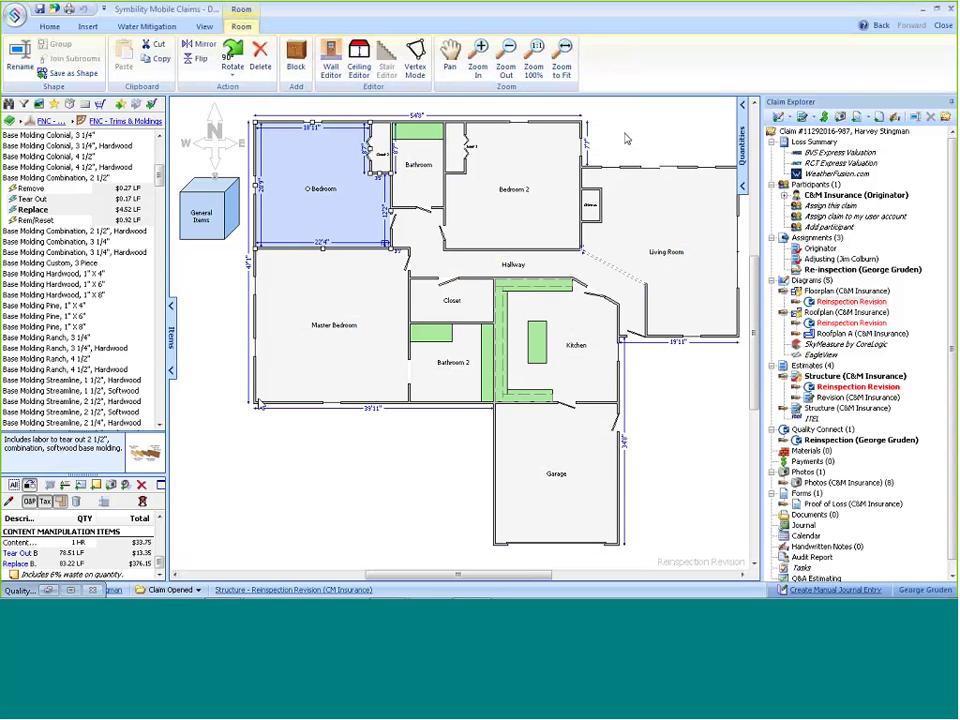
Delete the Tear Out and Replace items of Base Molding Colonial, 3 1/4" from the Bedroom and review the Quality Connect reinspection summary
{"action": "left_click_drag", "start_coordinate": [100, 473], "coordinate": [100, 273]}
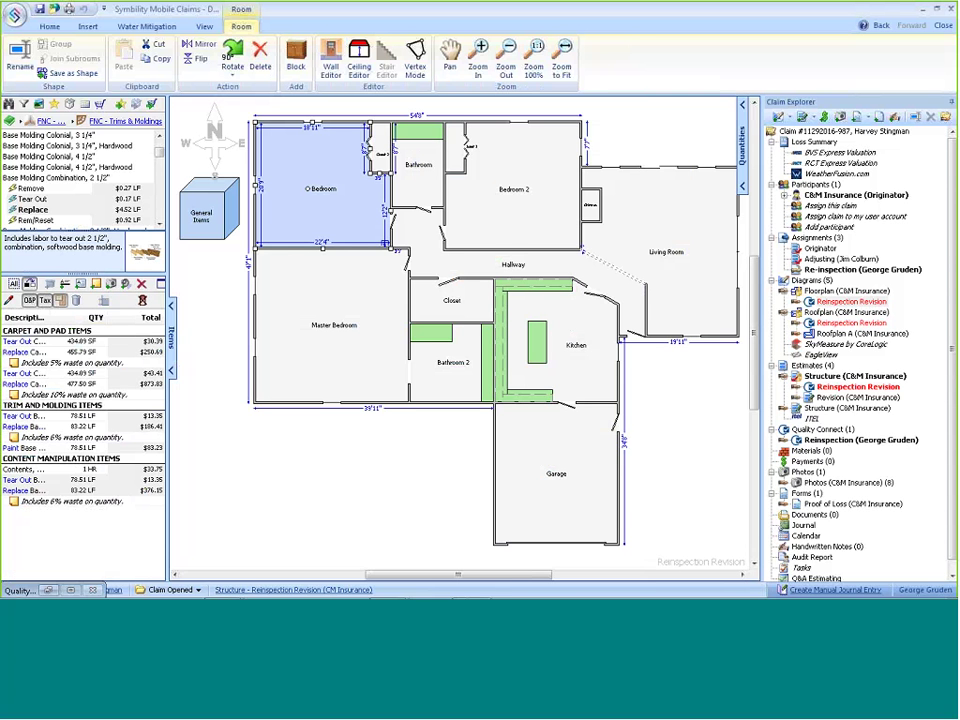
{"action": "left_click", "coordinate": [829, 300]}
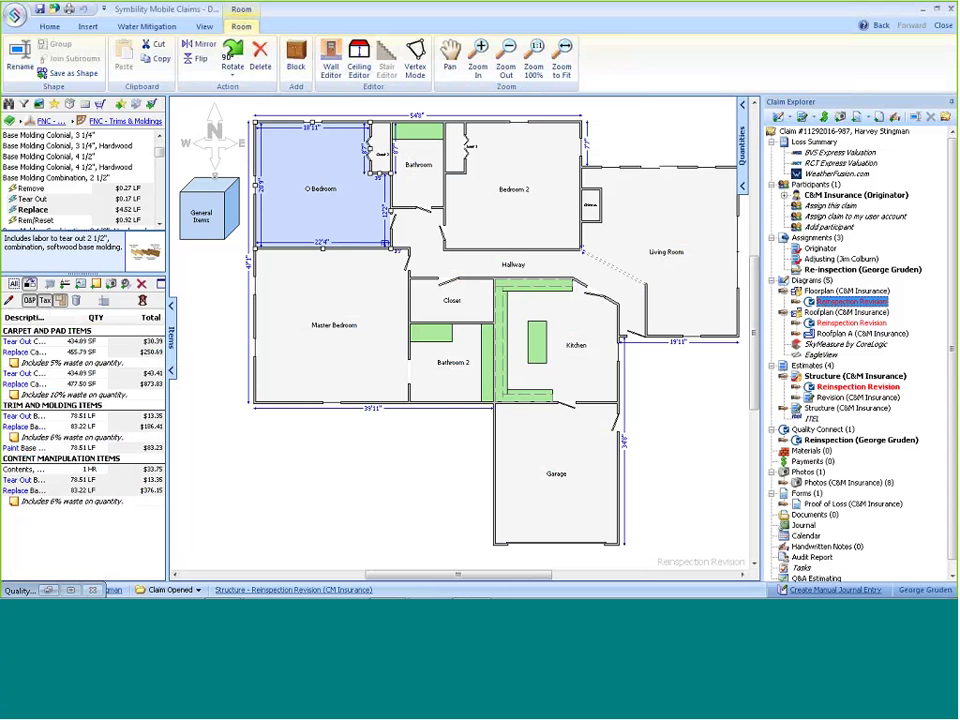
{"action": "mouse_move", "coordinate": [168, 270]}
{"action": "left_mouse_down"}
{"action": "mouse_move", "coordinate": [128, 270]}
{"action": "mouse_move", "coordinate": [262, 270]}
{"action": "left_mouse_up"}
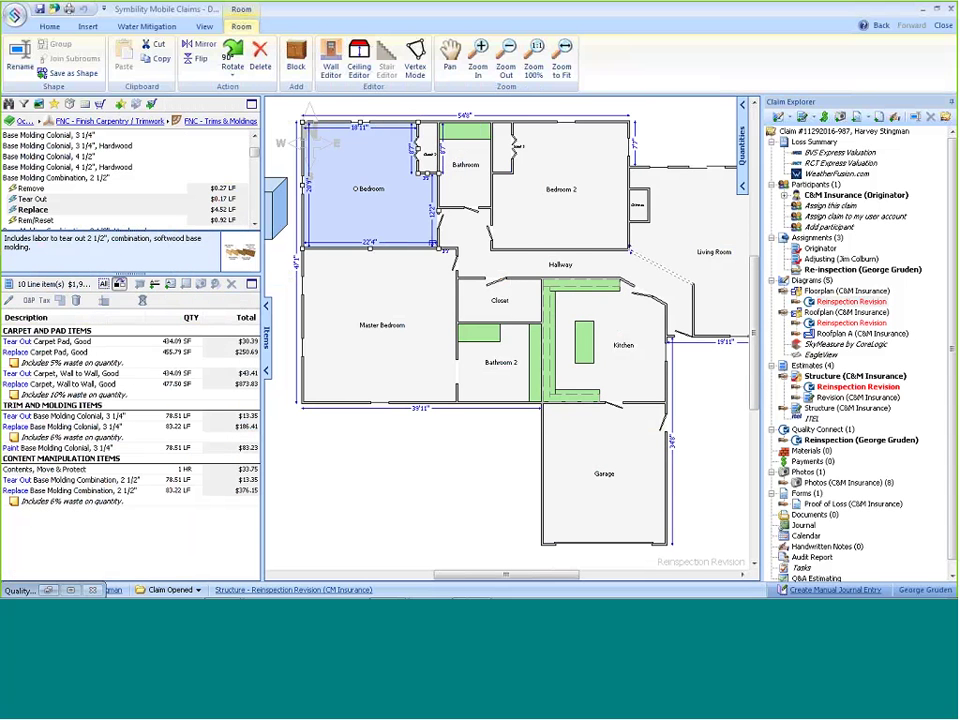
{"action": "left_click", "coordinate": [92, 415]}
{"action": "left_click", "coordinate": [95, 427], "text": "ctrl"}
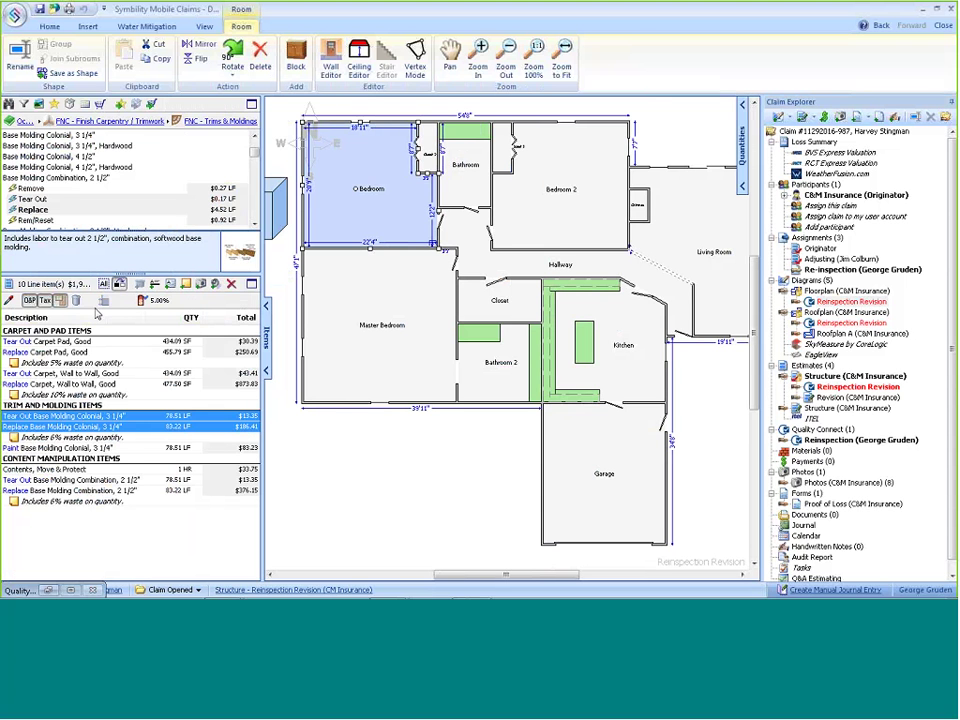
{"action": "key", "text": "Delete"}
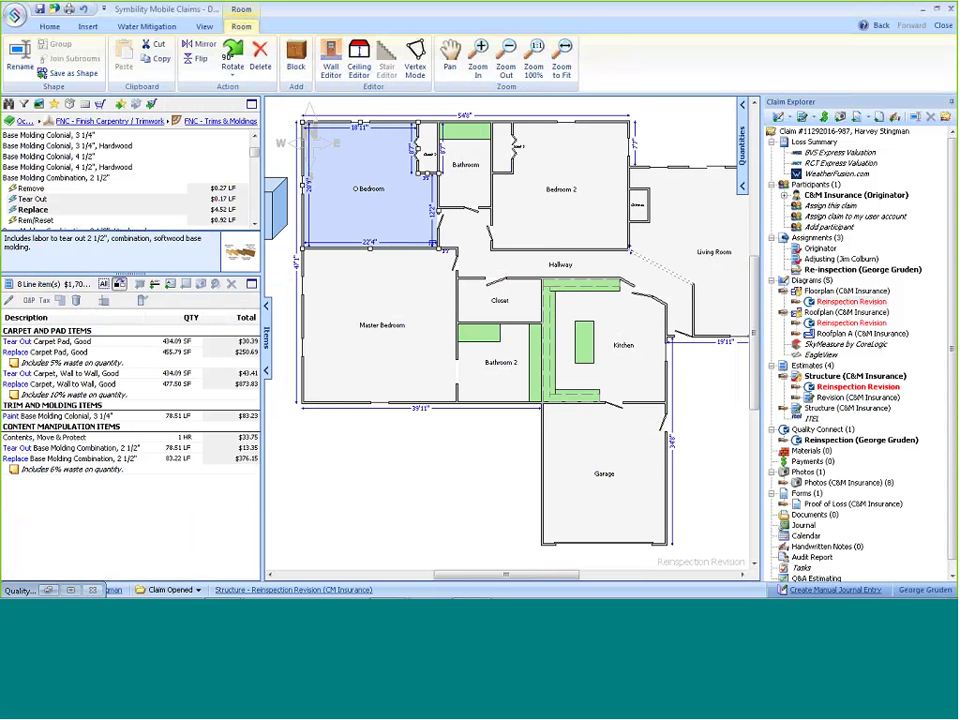
{"action": "left_click", "coordinate": [818, 440]}
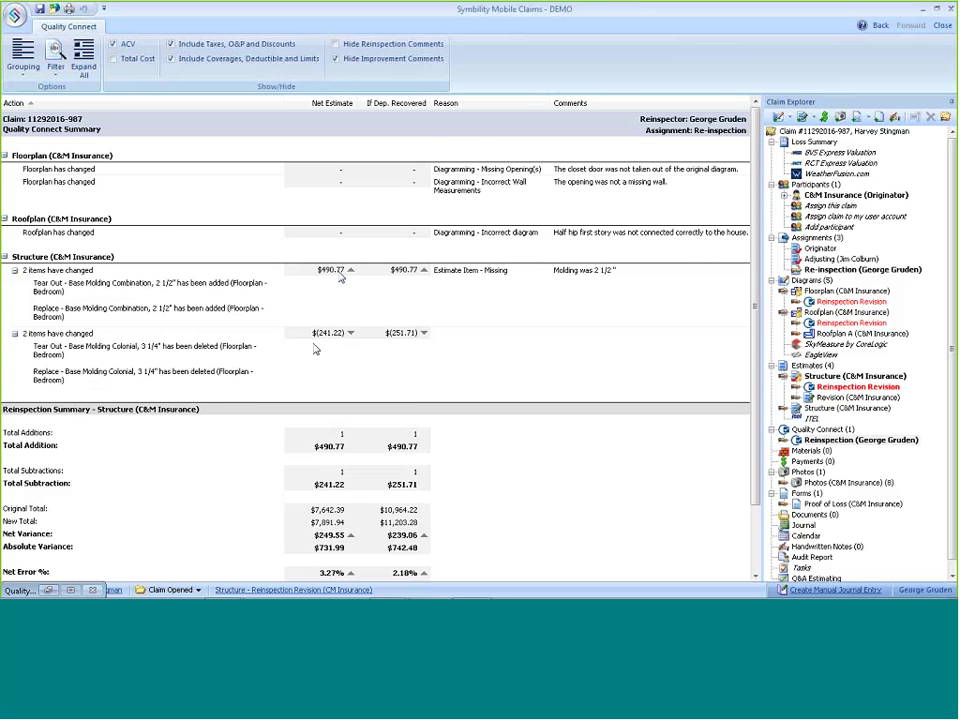
{"action": "scroll", "coordinate": [330, 398], "scroll_direction": "down", "scroll_amount": 1}
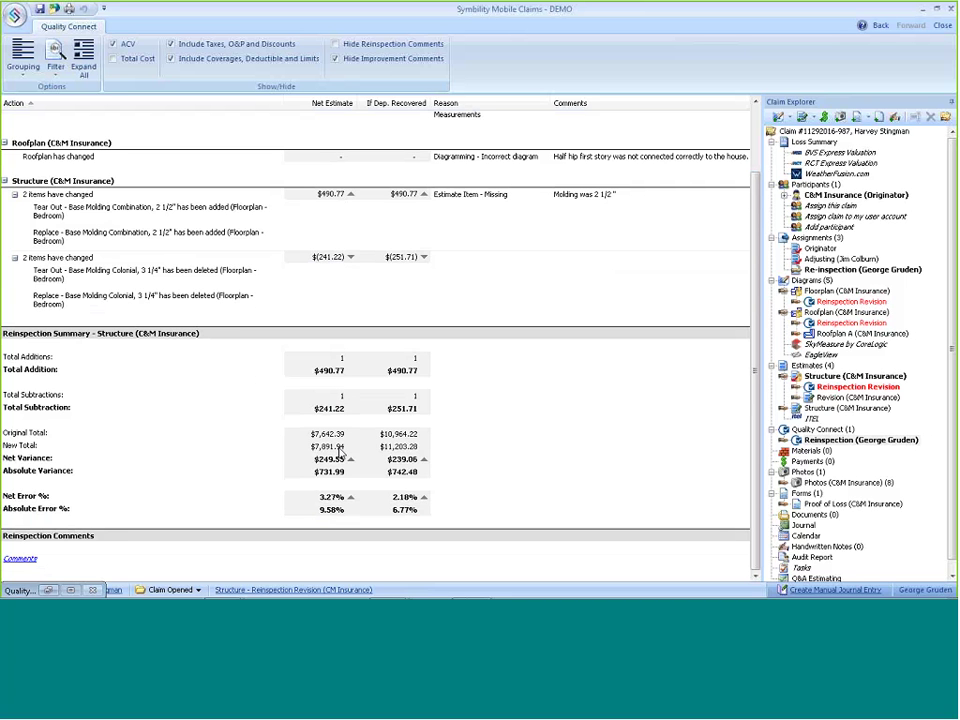
{"action": "mouse_move", "coordinate": [31, 506]}
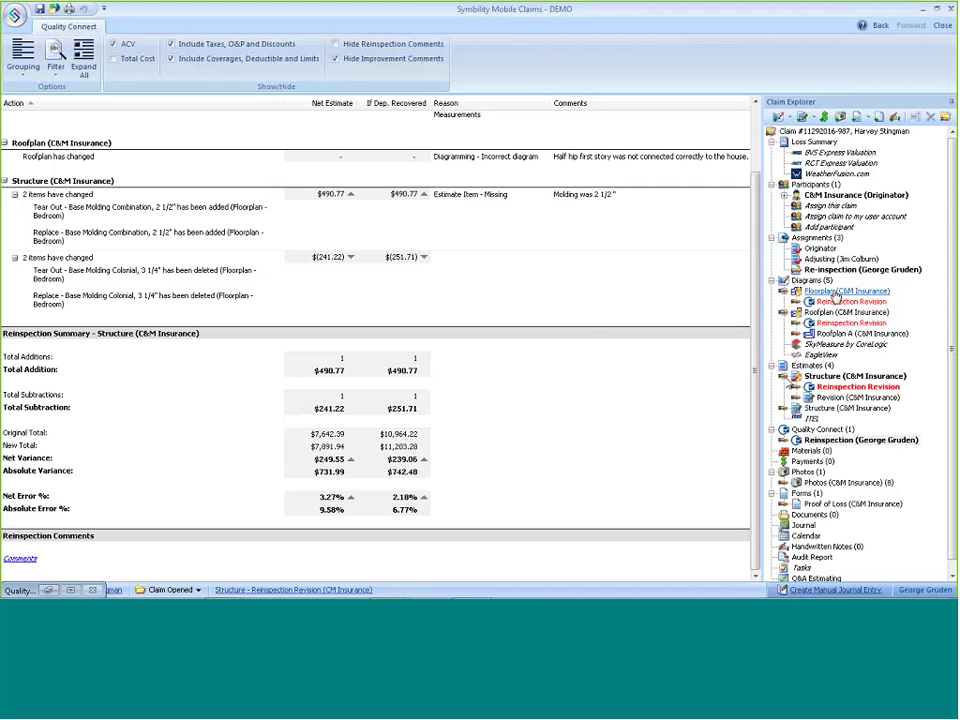
Start a reinspection of the Loss Summary for the Structure (C&M Insurance) estimate and set the fixed deductible to $1,000
{"action": "right_click", "coordinate": [820, 146]}
{"action": "left_click", "coordinate": [862, 150]}
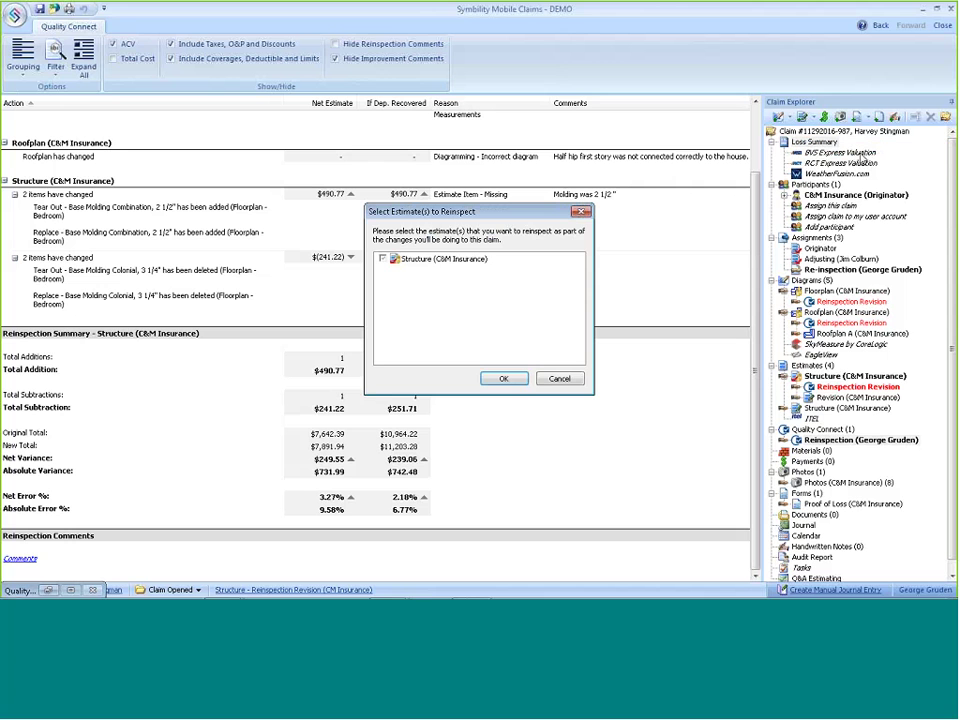
{"action": "left_click", "coordinate": [503, 379]}
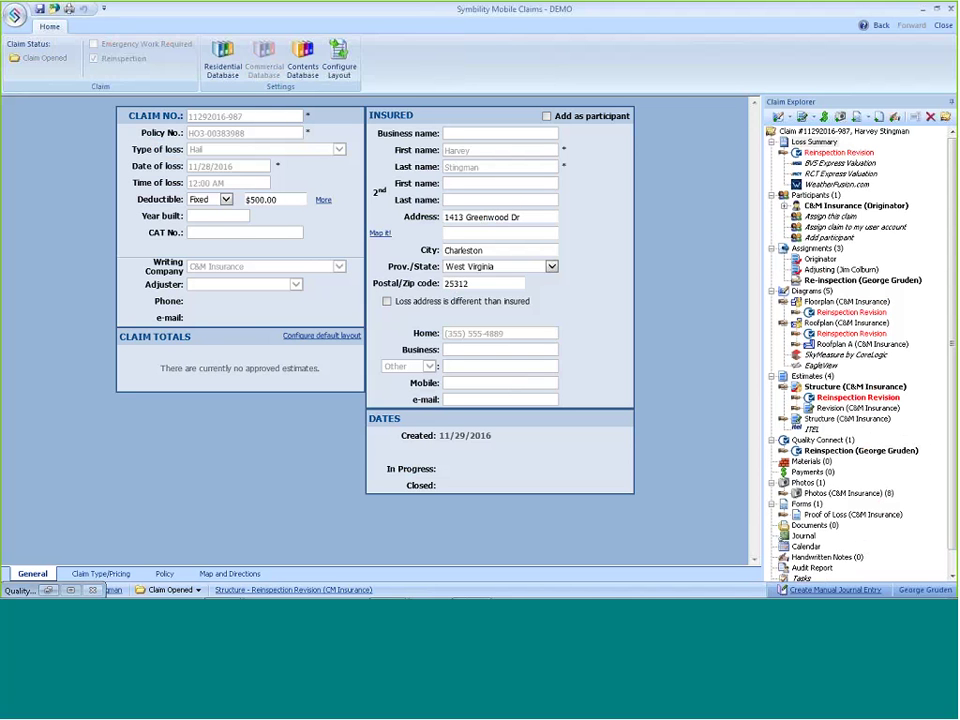
{"action": "key", "text": "Tab"}
{"action": "type", "text": "1000"}
{"action": "left_click", "coordinate": [207, 213]}
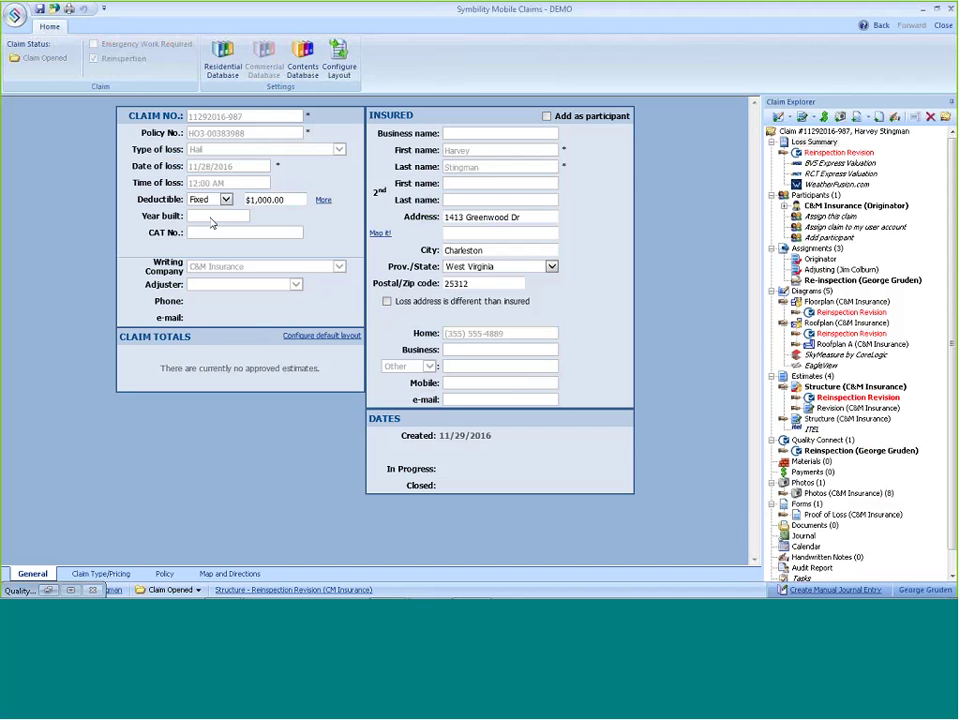
Give the deductible change the reason "Deductible - Incorrect Deductible" and the comment "Changed deductible from $500 to $1000 per policy."
{"action": "left_click", "coordinate": [834, 153]}
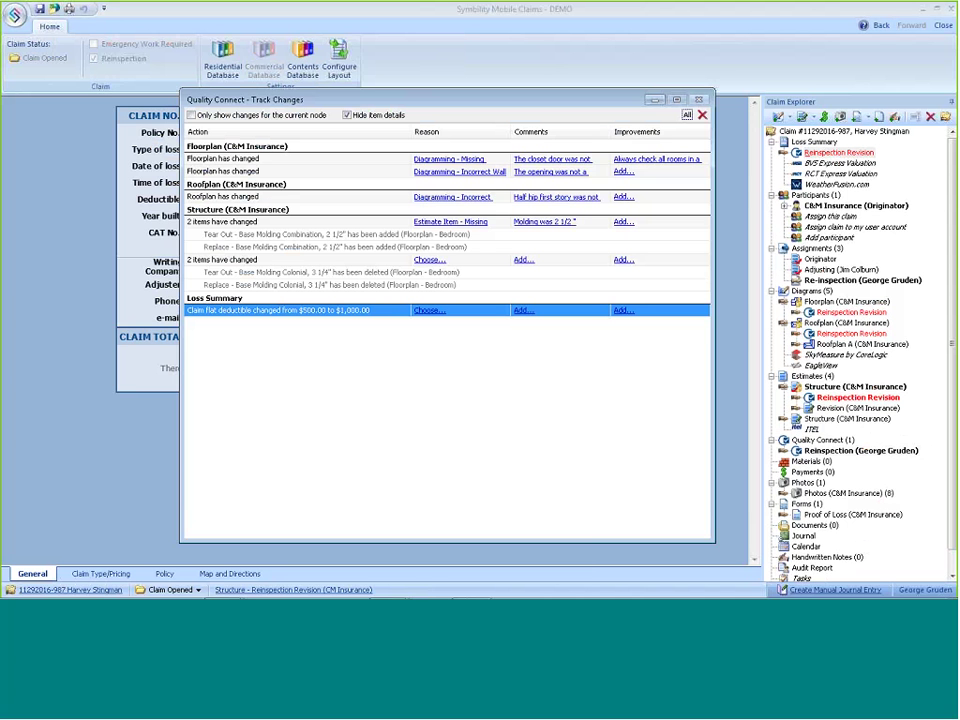
{"action": "left_click", "coordinate": [429, 310]}
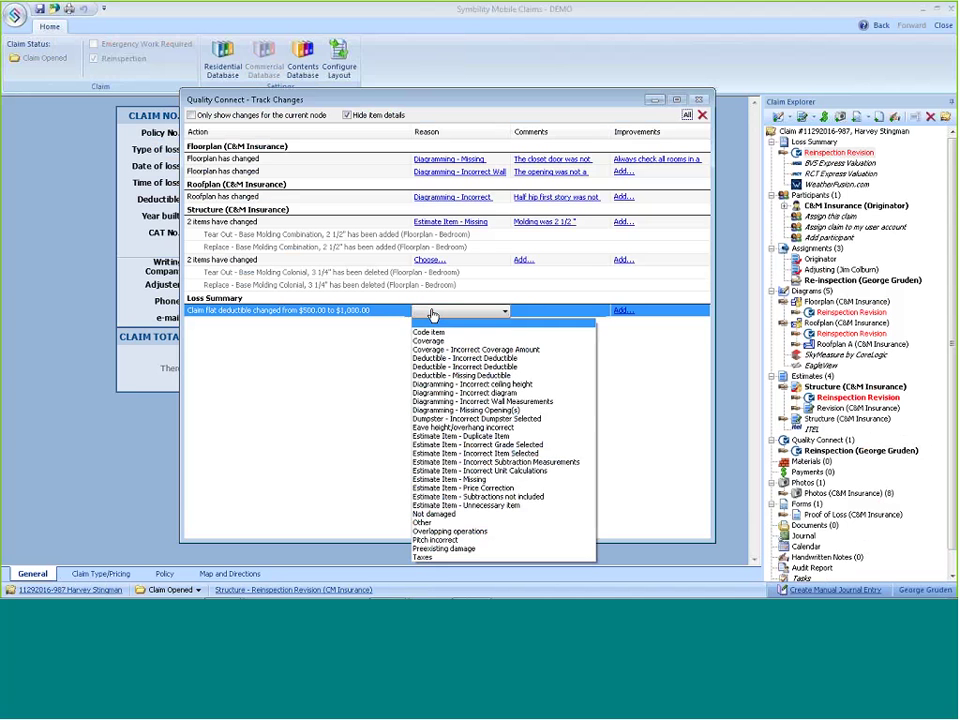
{"action": "left_click", "coordinate": [447, 360]}
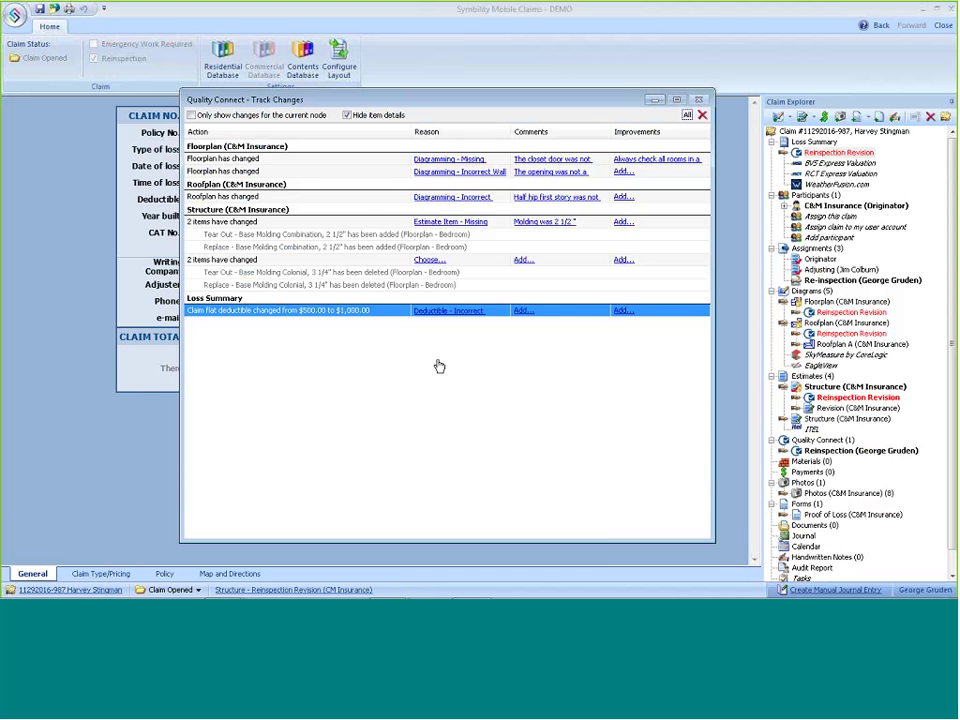
{"action": "left_click", "coordinate": [523, 310]}
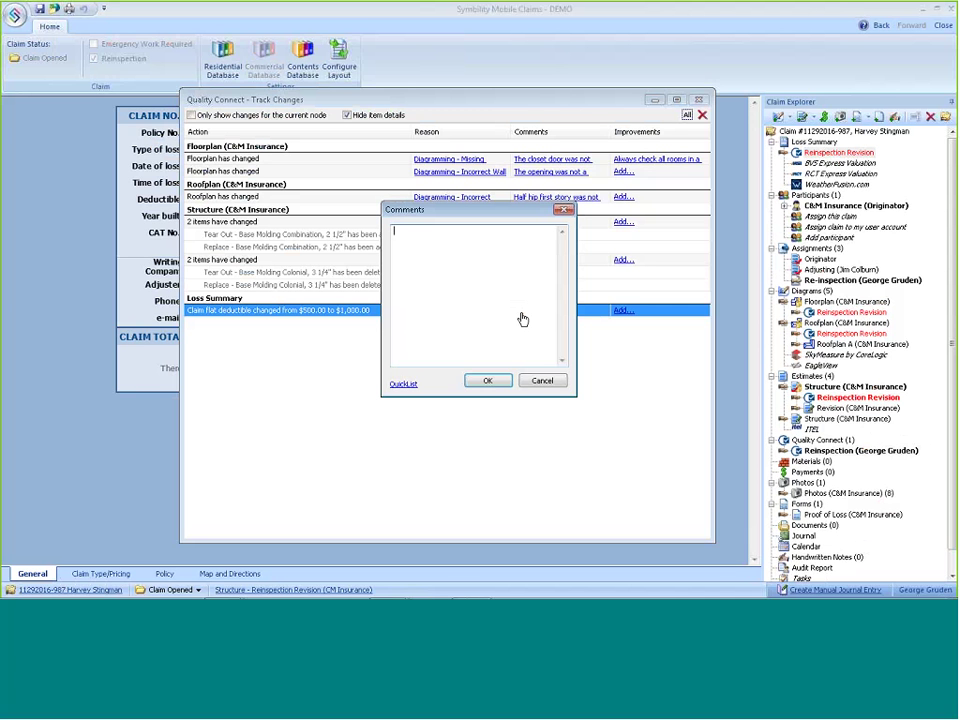
{"action": "type", "text": "Changed deductible from $500 to "}
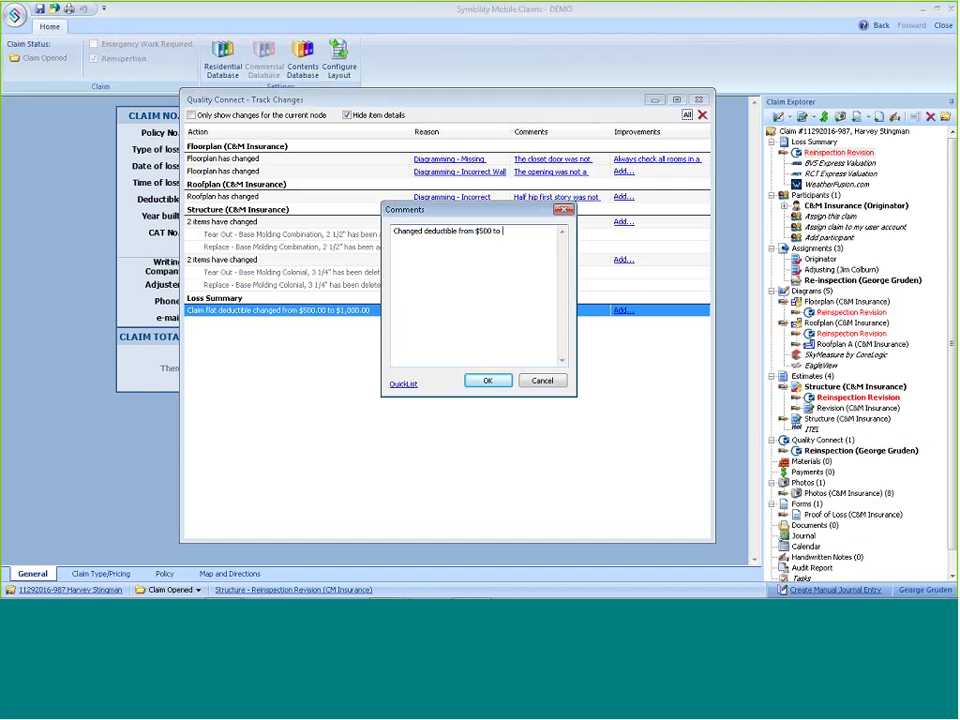
{"action": "type", "text": "$1000 per policy."}
{"action": "left_click", "coordinate": [487, 381]}
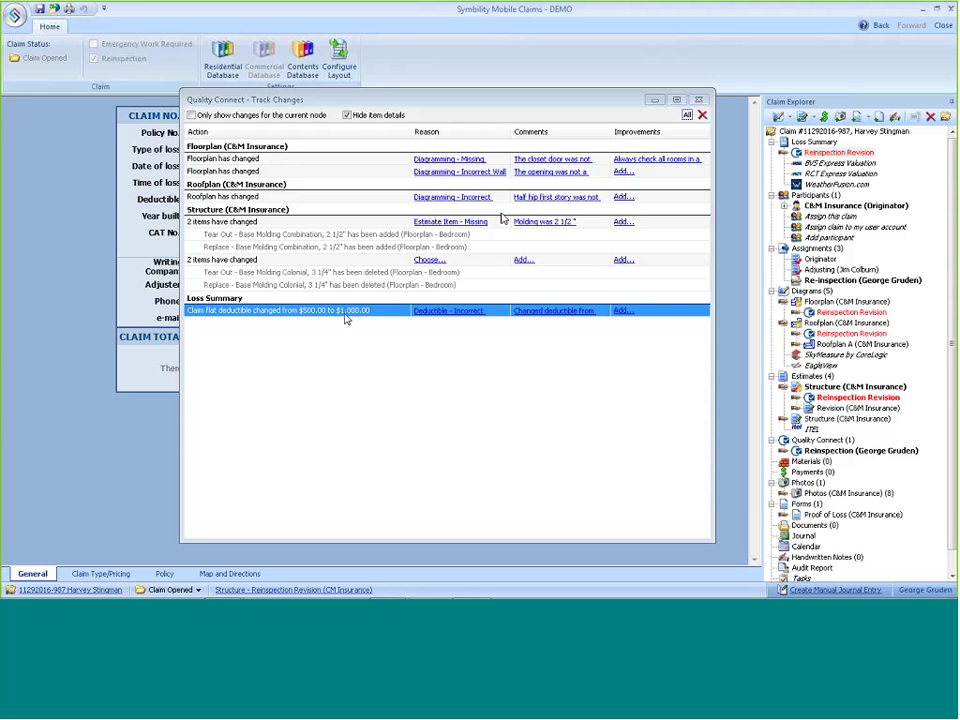
{"action": "left_click", "coordinate": [701, 103]}
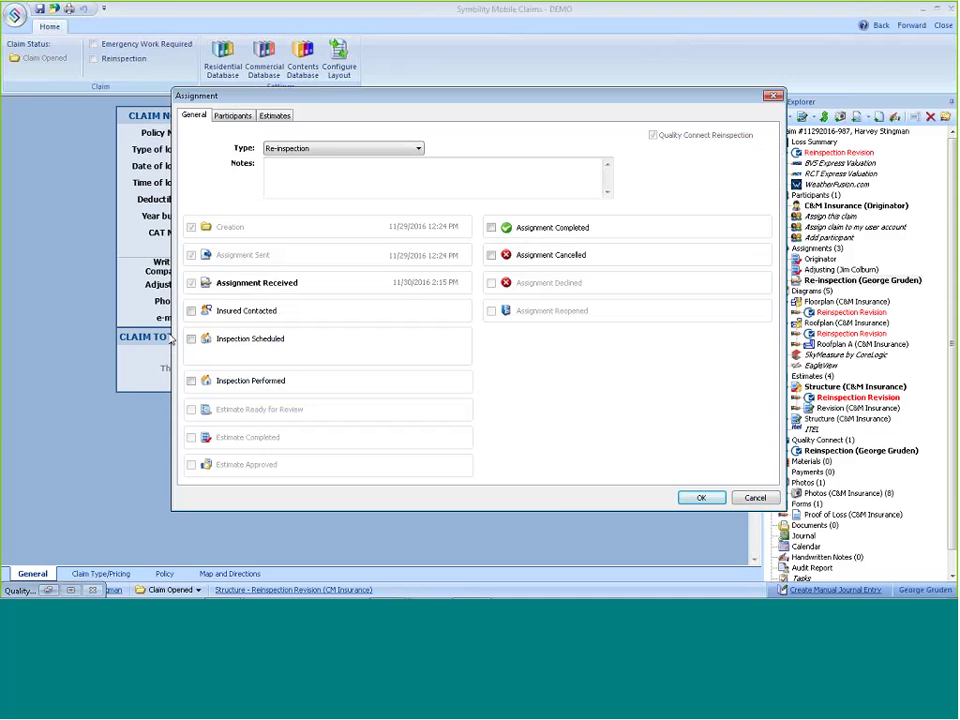
Try to set the Re-inspection assignment to completed, cancelling the open Structure (CM Insurance) estimate
{"action": "left_click", "coordinate": [491, 228]}
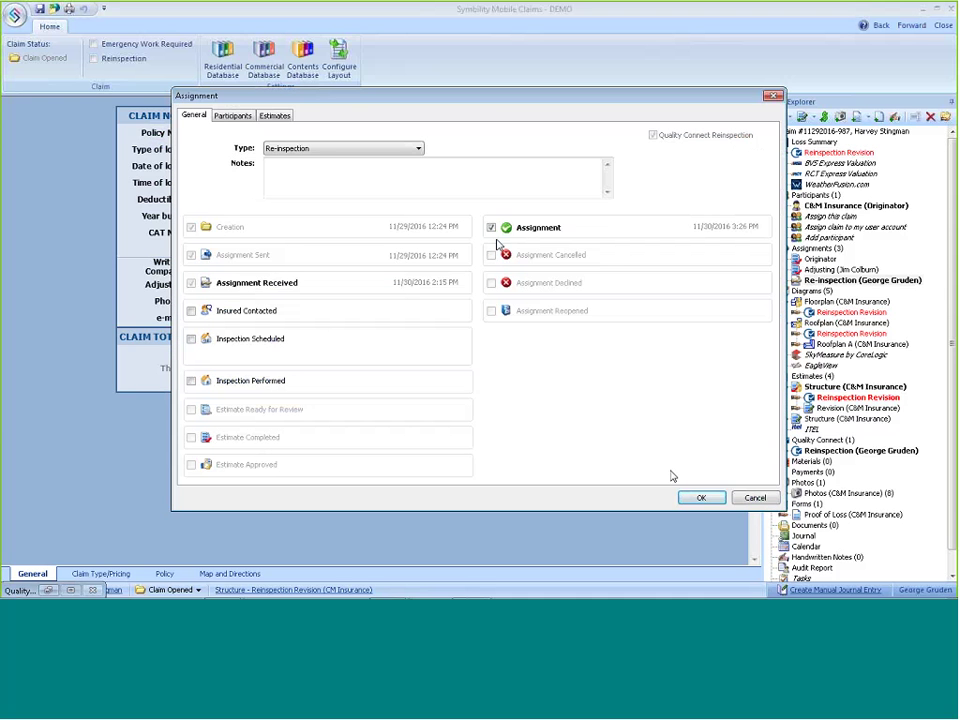
{"action": "left_click", "coordinate": [693, 498]}
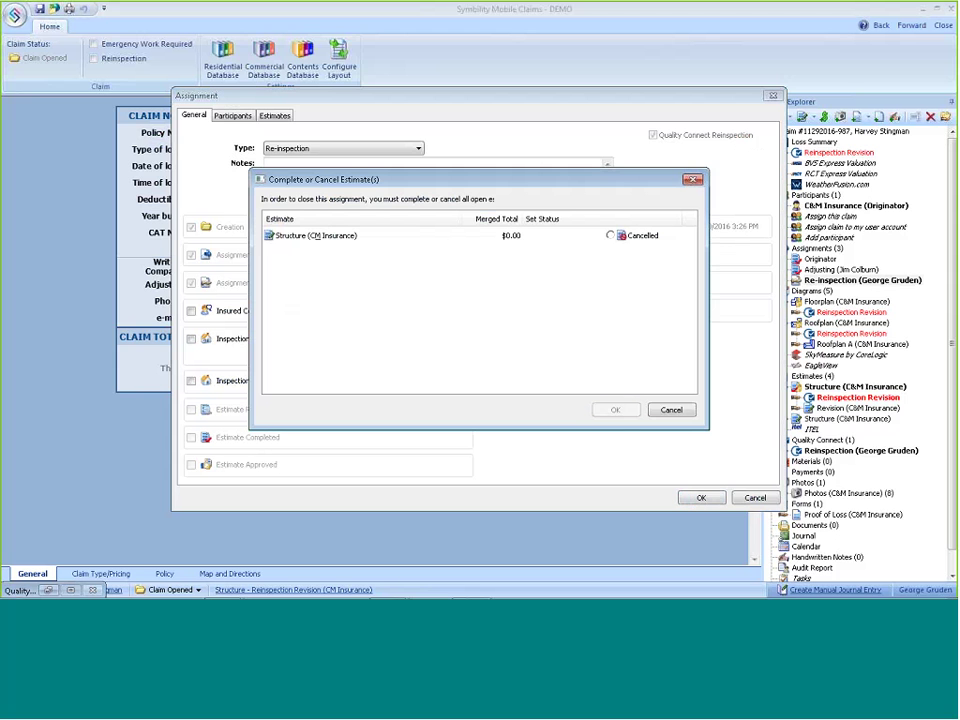
{"action": "left_click", "coordinate": [613, 410]}
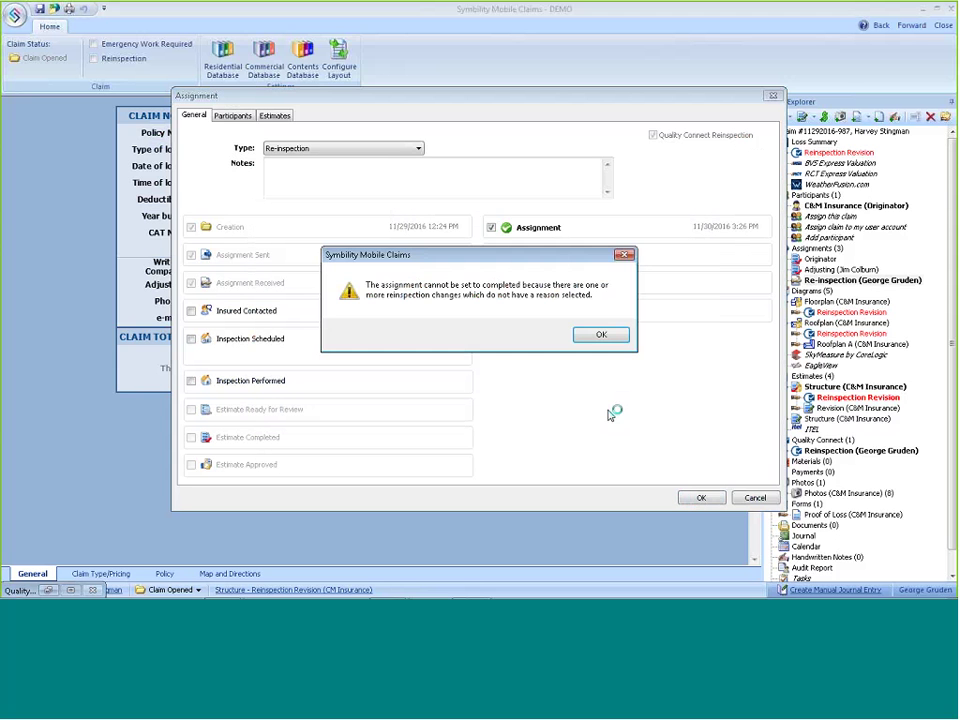
{"action": "left_click", "coordinate": [602, 337]}
{"action": "left_click", "coordinate": [604, 337]}
{"action": "left_click", "coordinate": [771, 96]}
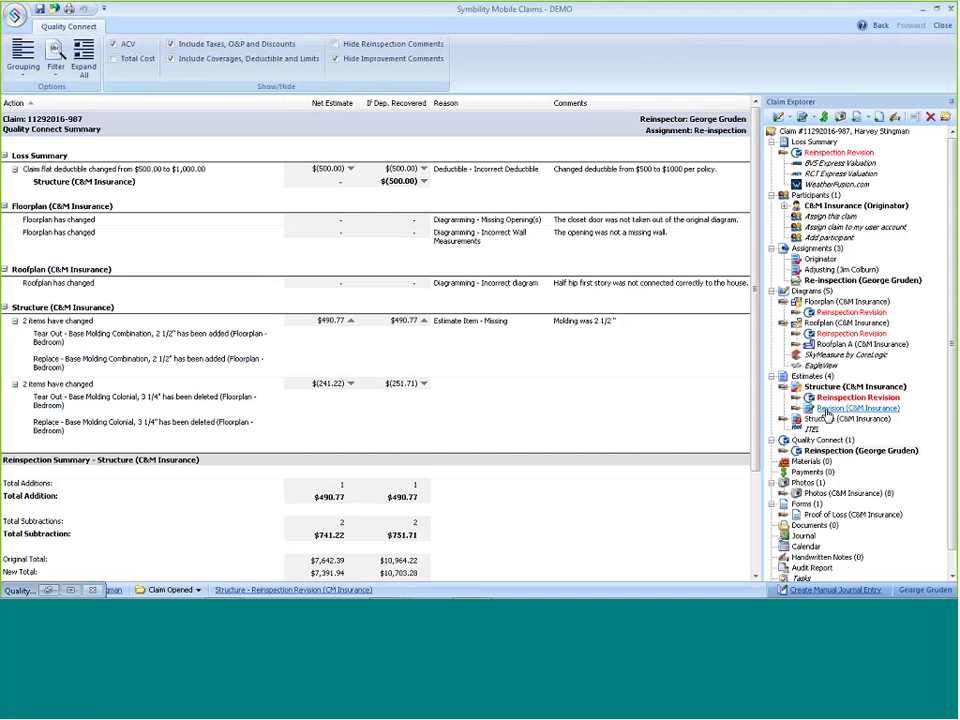
Check the reinspection summary and set the reason for the deleted Base Molding Colonial items to "Estimate Item - Duplicate Item"
{"action": "left_click", "coordinate": [822, 440]}
{"action": "left_click", "coordinate": [840, 398]}
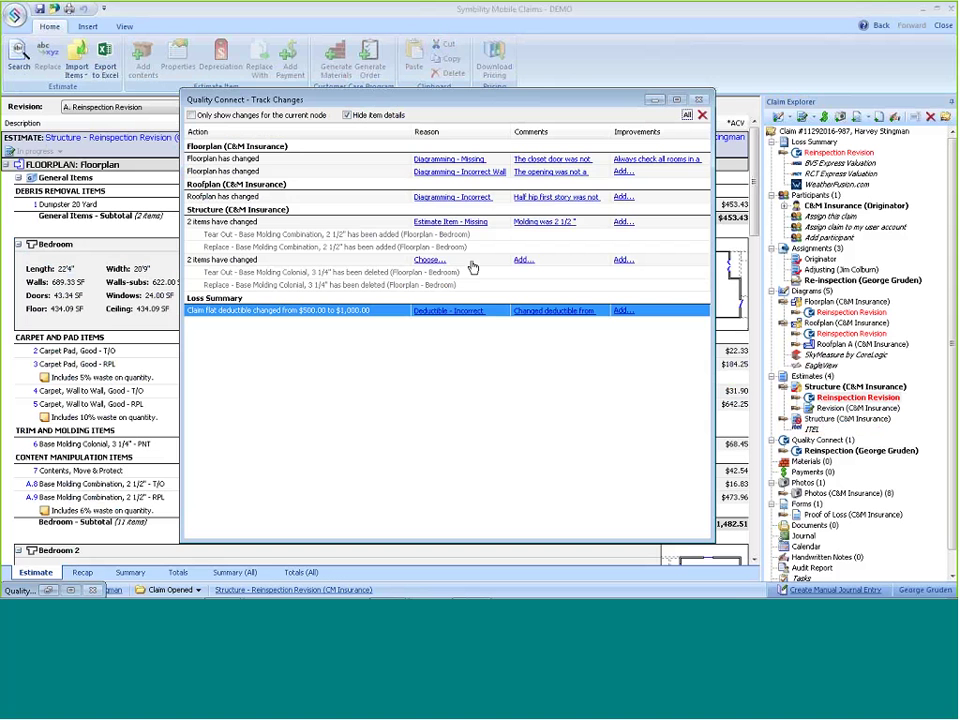
{"action": "left_click", "coordinate": [430, 260]}
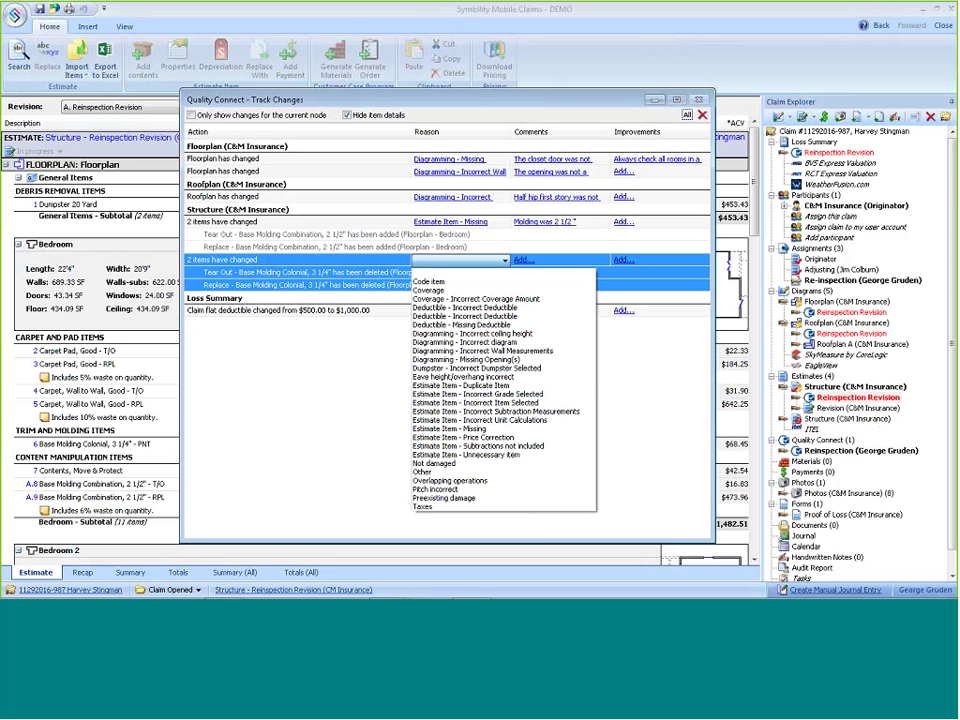
{"action": "left_click", "coordinate": [432, 386]}
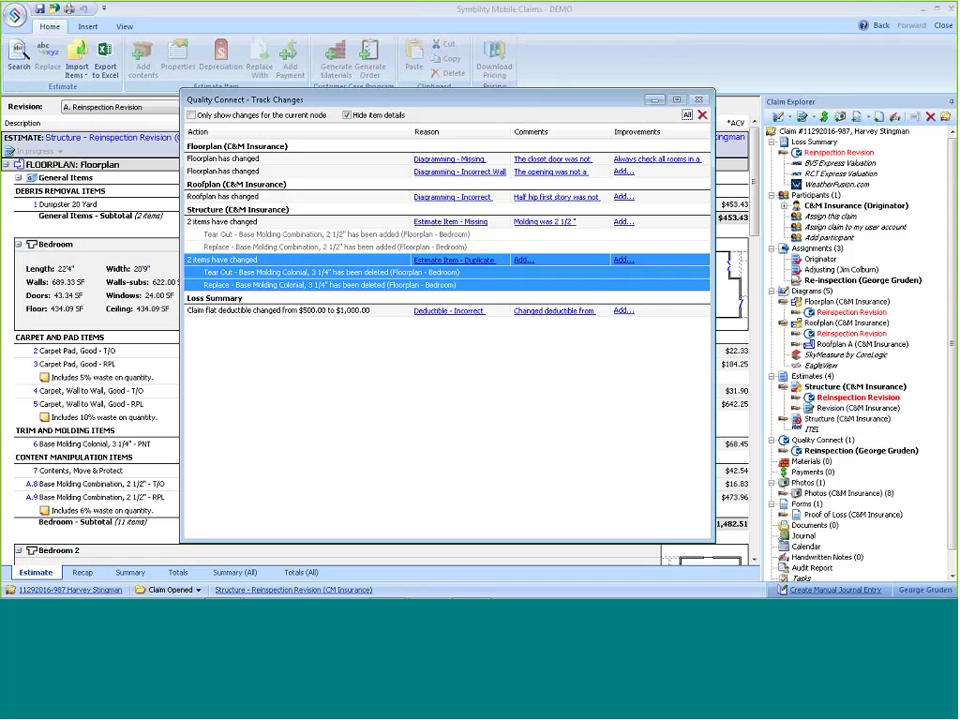
Limit the tracked changes to the current node with item details hidden and minimize Track Changes
{"action": "left_click", "coordinate": [347, 116]}
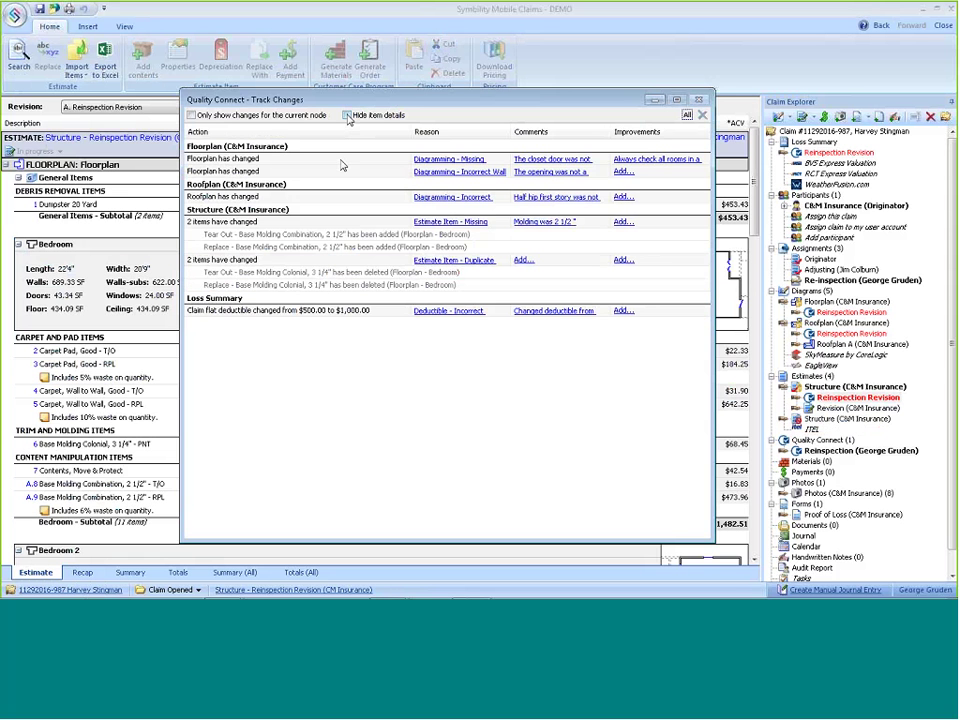
{"action": "left_click", "coordinate": [347, 116]}
{"action": "left_click", "coordinate": [249, 117]}
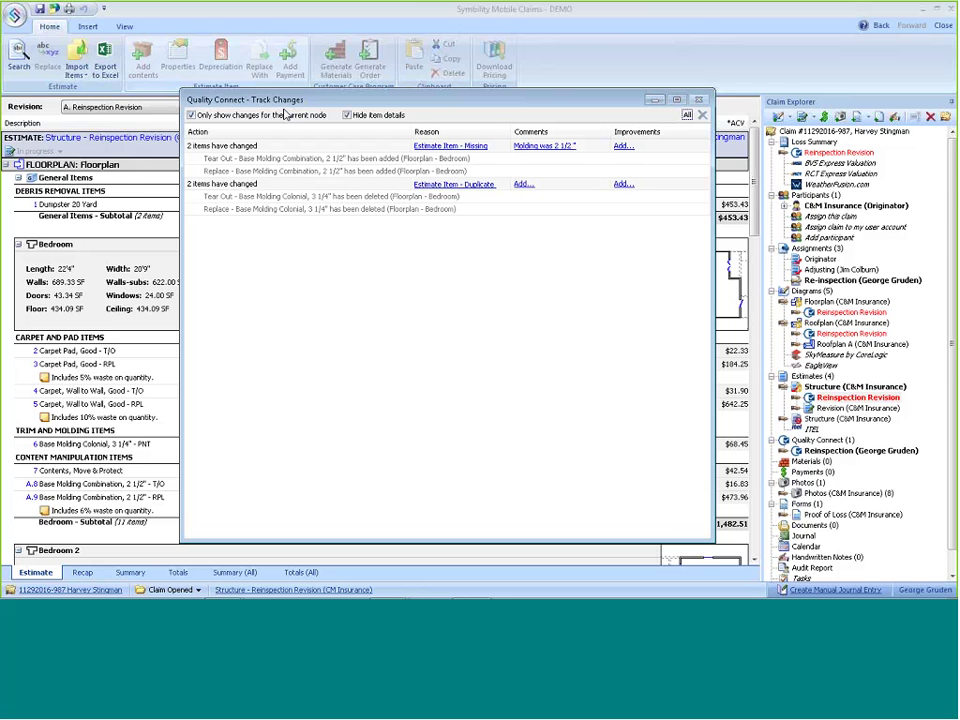
{"action": "left_click", "coordinate": [654, 101]}
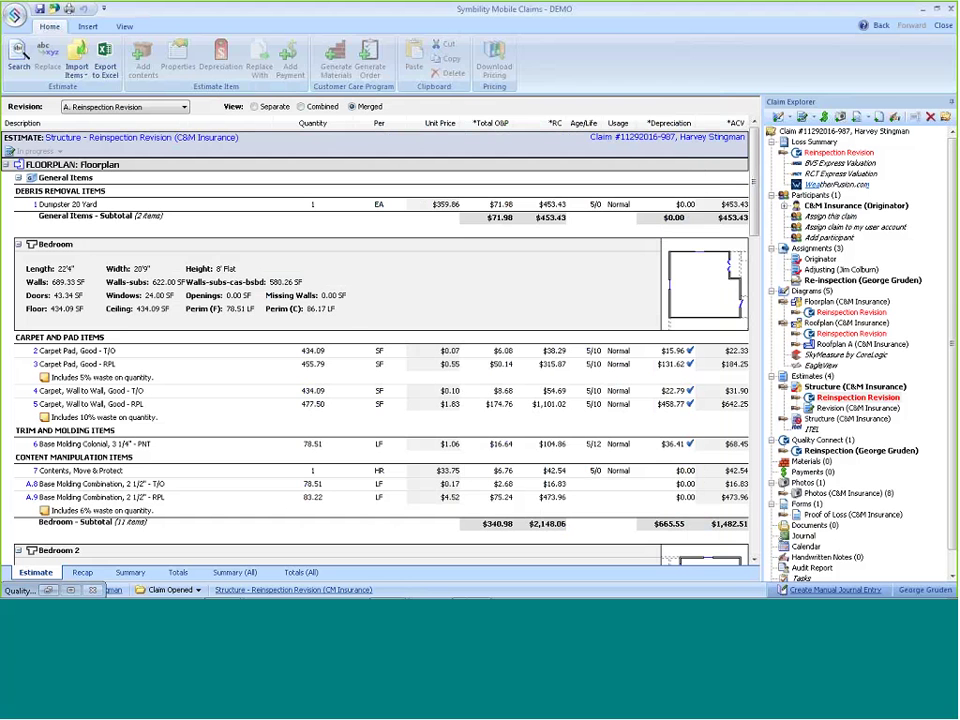
Confirm the completed Re-inspection assignment and close the claim, saving its changes
{"action": "double_click", "coordinate": [860, 280]}
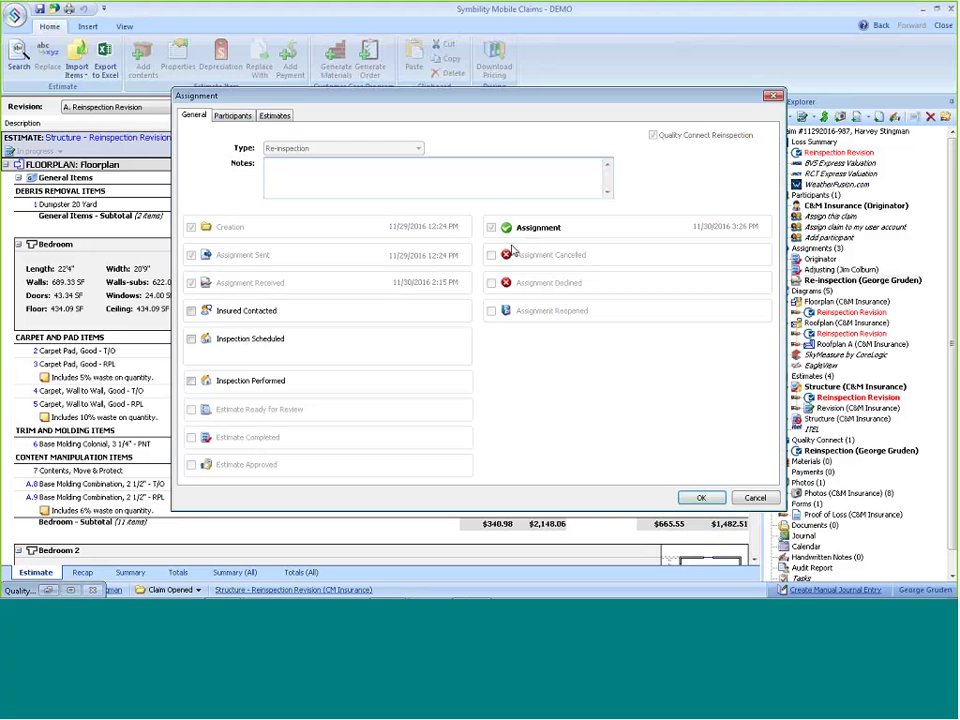
{"action": "left_click", "coordinate": [701, 497]}
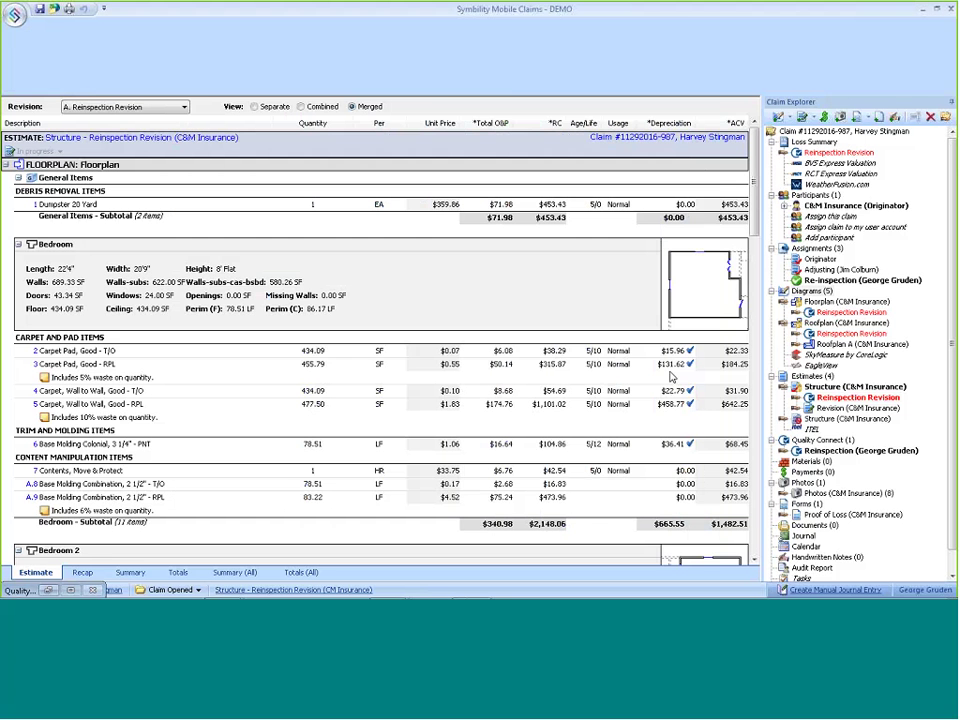
{"action": "left_click", "coordinate": [943, 25]}
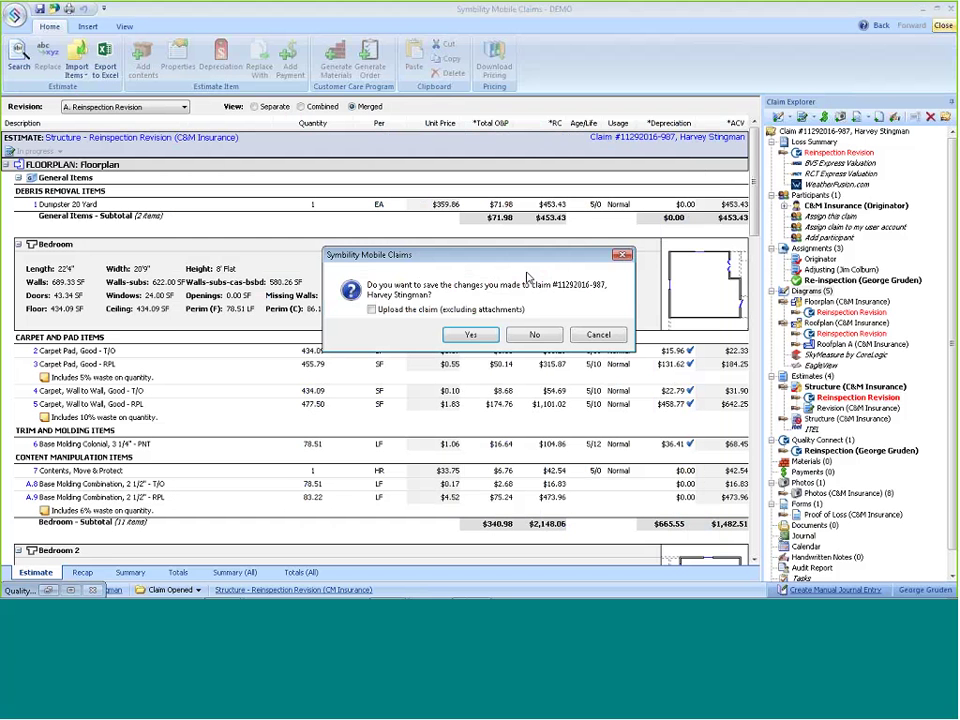
{"action": "left_click", "coordinate": [462, 334]}
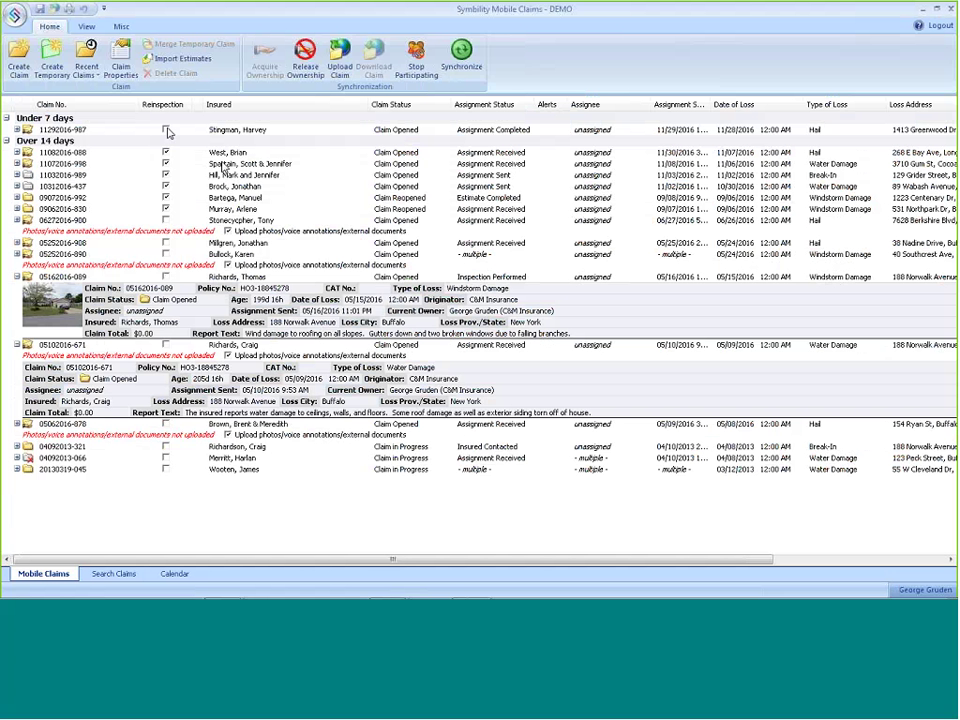
Synchronize the claims and switch to Claims Connect in the browser
{"action": "left_click", "coordinate": [91, 154]}
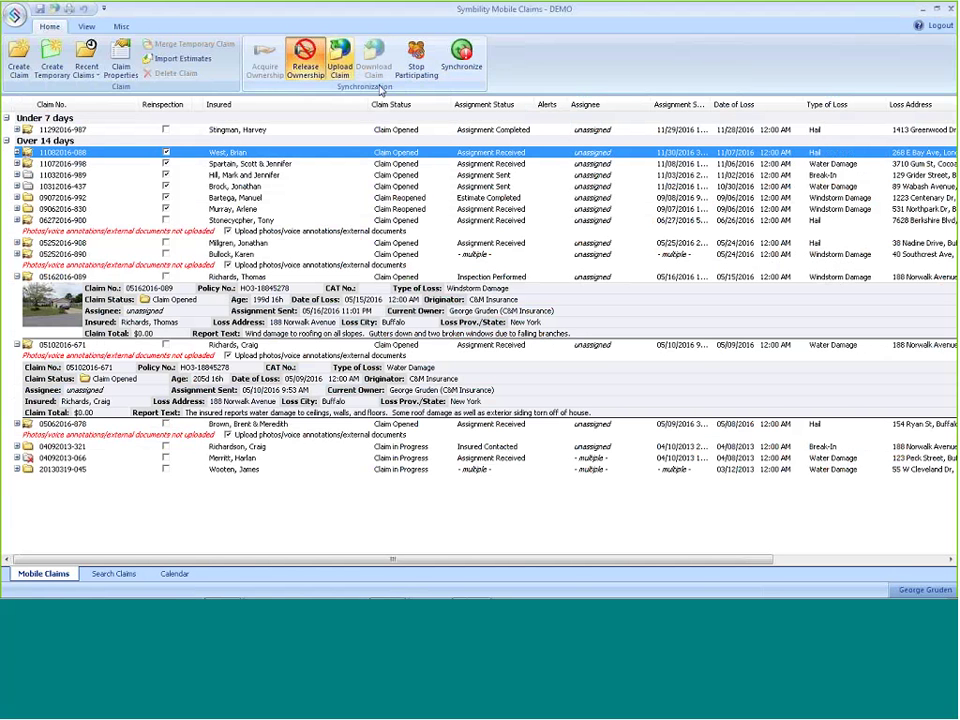
{"action": "left_click", "coordinate": [462, 52]}
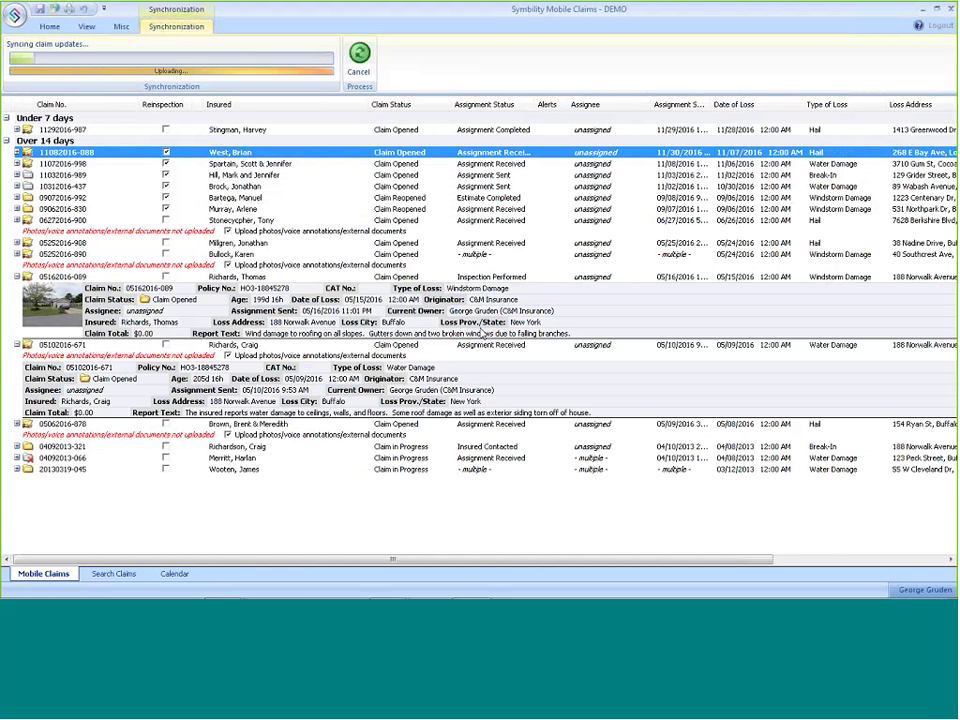
{"action": "key", "text": "alt+Tab"}
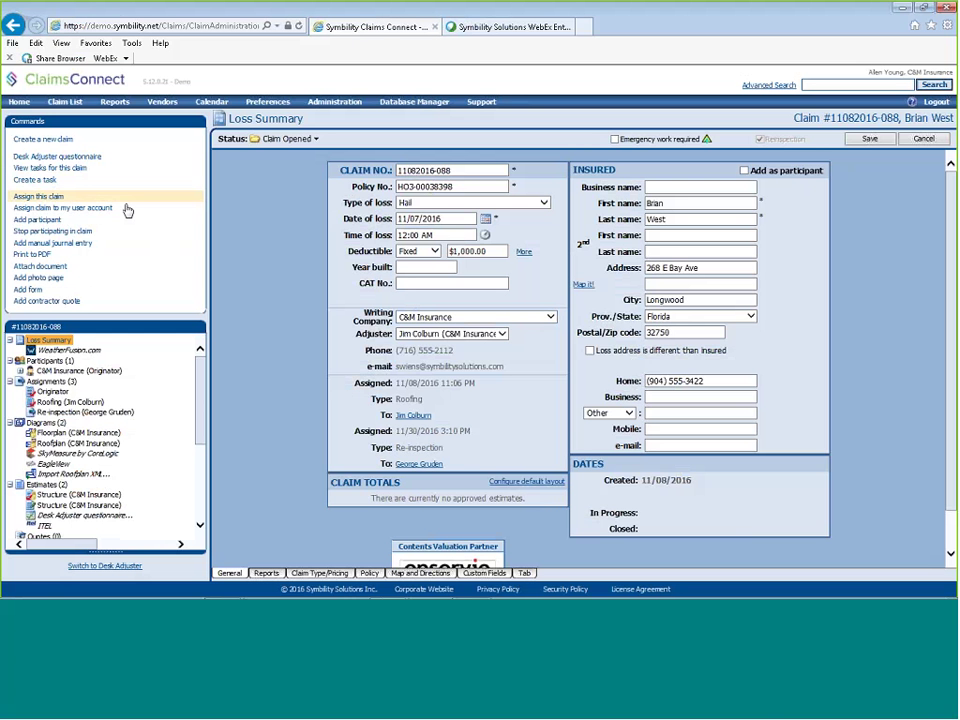
Return to the home page, dismiss the notifications and open the New Activity claim dated 11/30 2:25 PM
{"action": "left_click", "coordinate": [19, 102]}
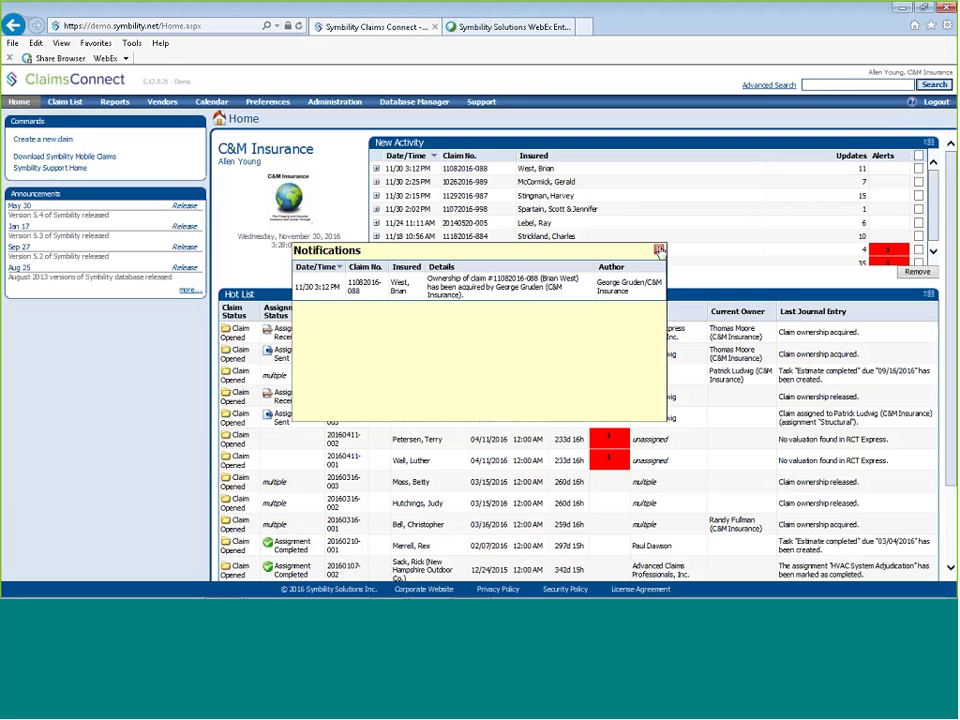
{"action": "left_click", "coordinate": [659, 249]}
{"action": "left_click", "coordinate": [546, 183]}
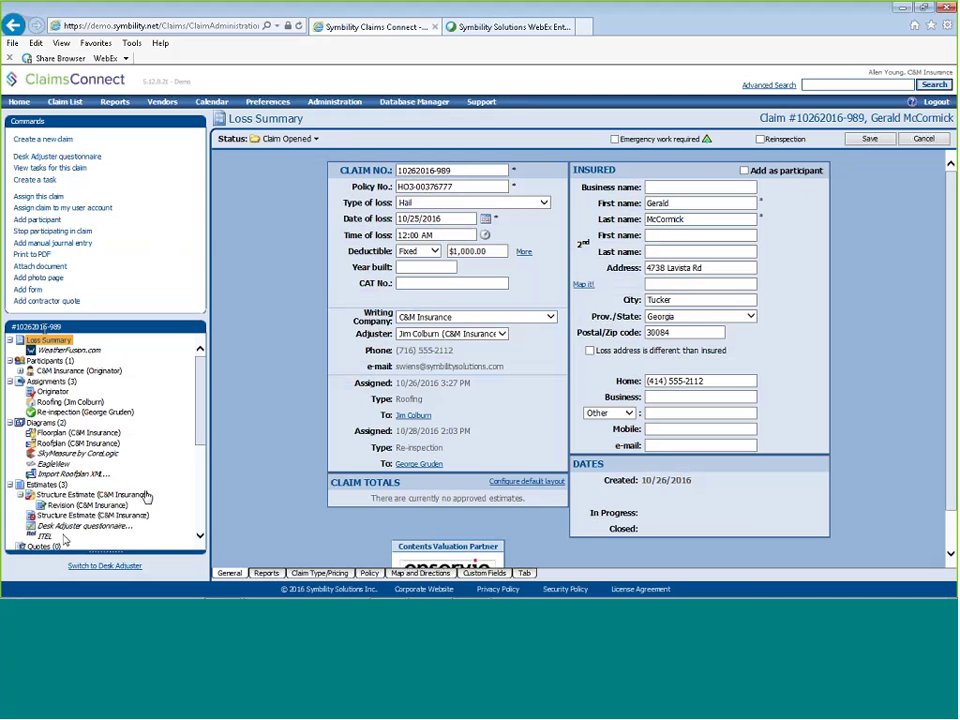
{"action": "scroll", "coordinate": [198, 431], "scroll_direction": "down", "scroll_amount": 4}
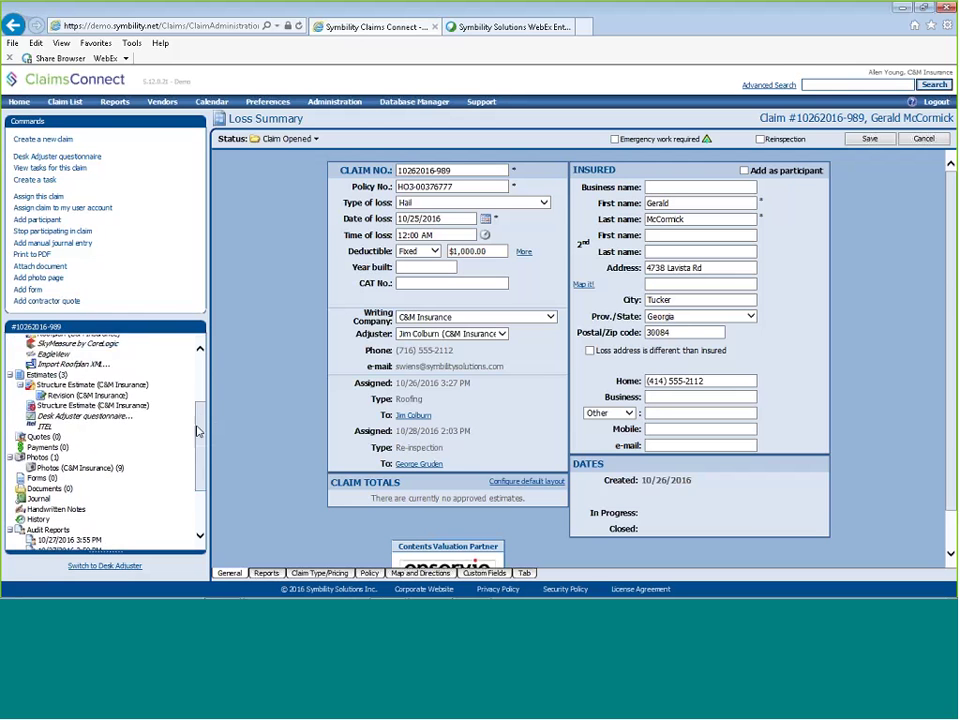
{"action": "scroll", "coordinate": [198, 431], "scroll_direction": "up", "scroll_amount": 4}
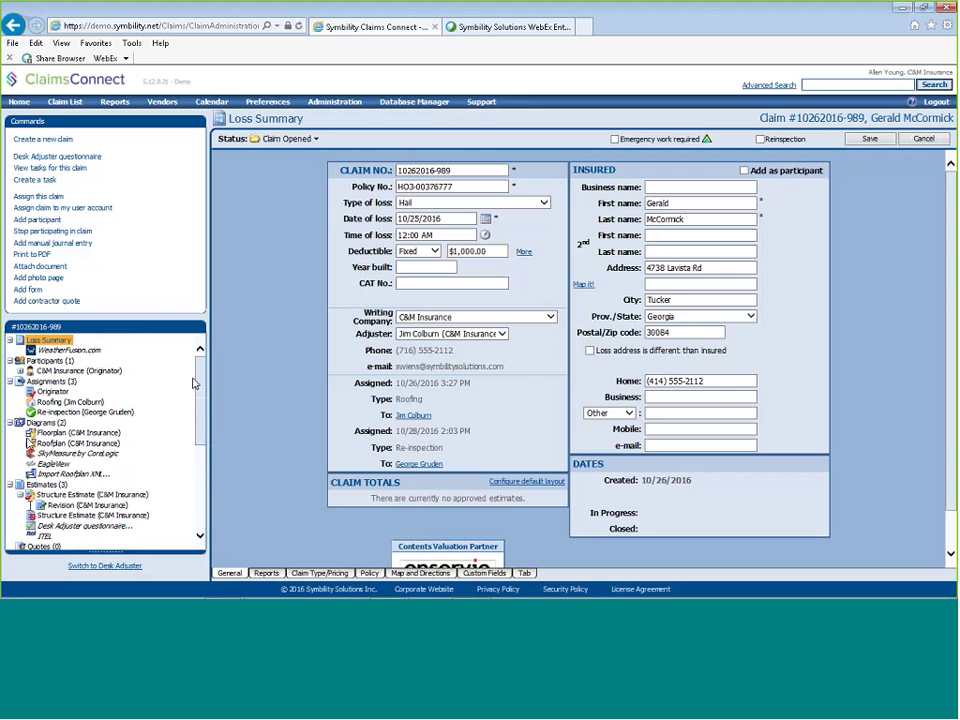
Generate a PDF of the claim with the Reinspection print profile, excluding the two Quality Connect reinspections that have no reinspector name
{"action": "left_click", "coordinate": [31, 254]}
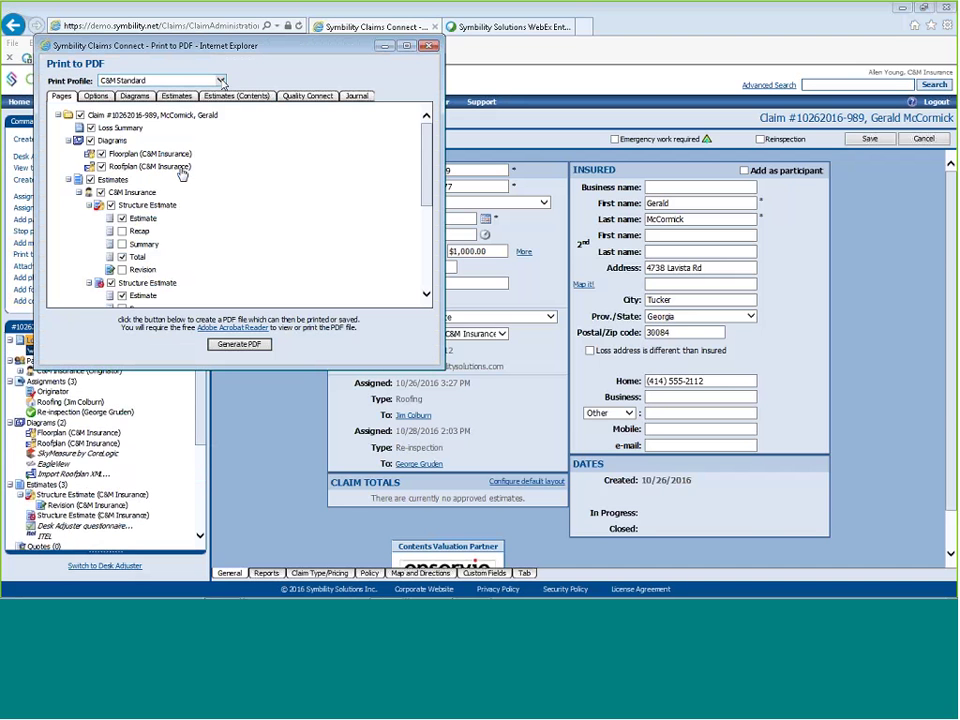
{"action": "left_click", "coordinate": [221, 80]}
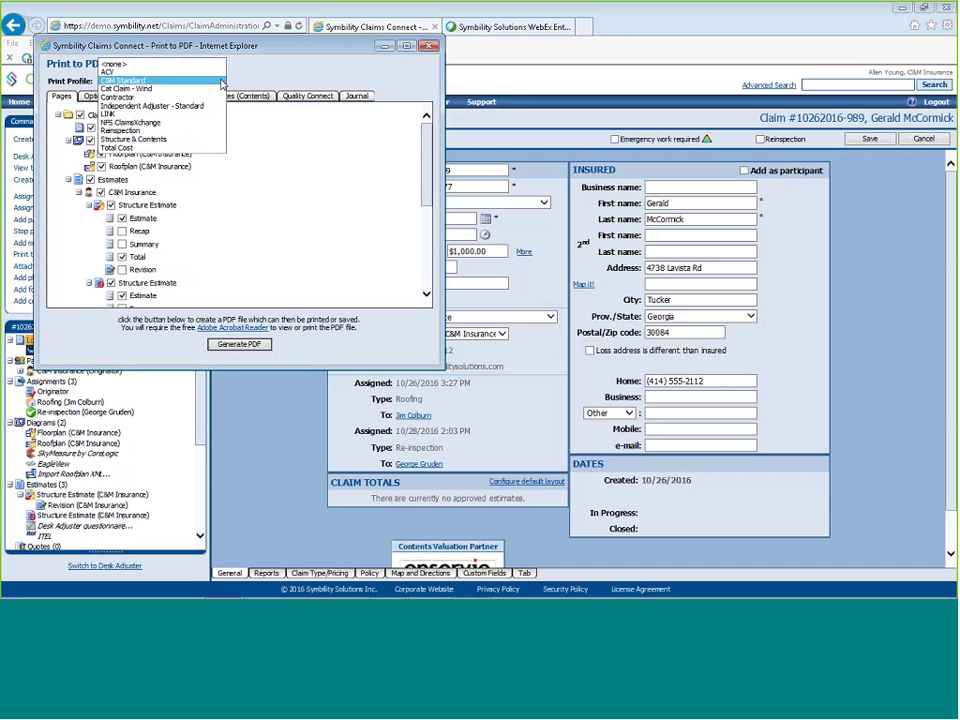
{"action": "left_click", "coordinate": [135, 131]}
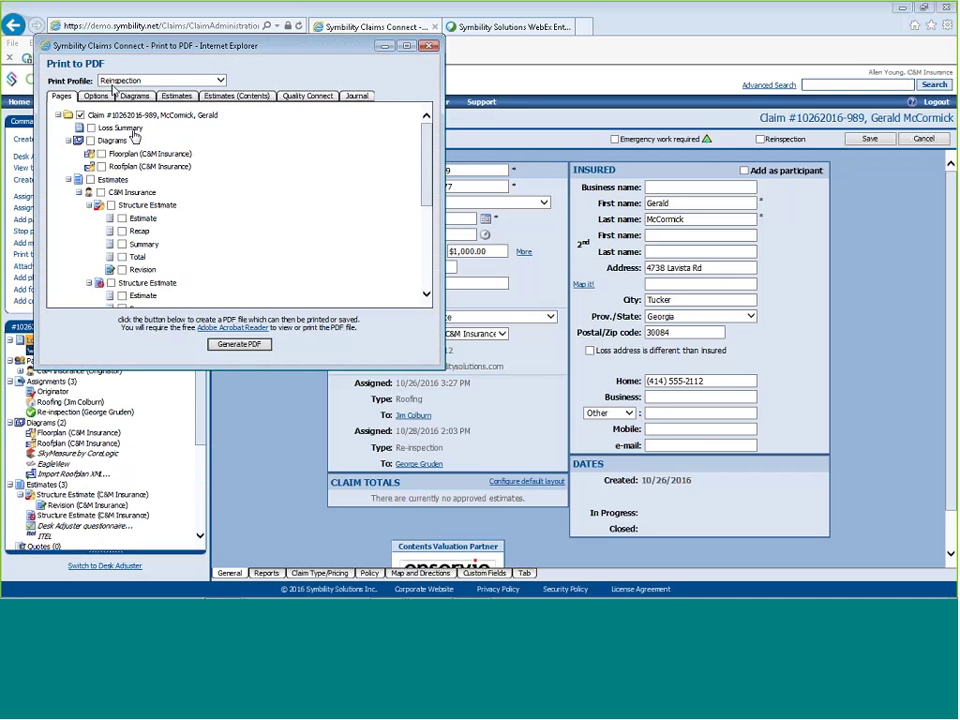
{"action": "scroll", "coordinate": [409, 156], "scroll_direction": "down", "scroll_amount": 5}
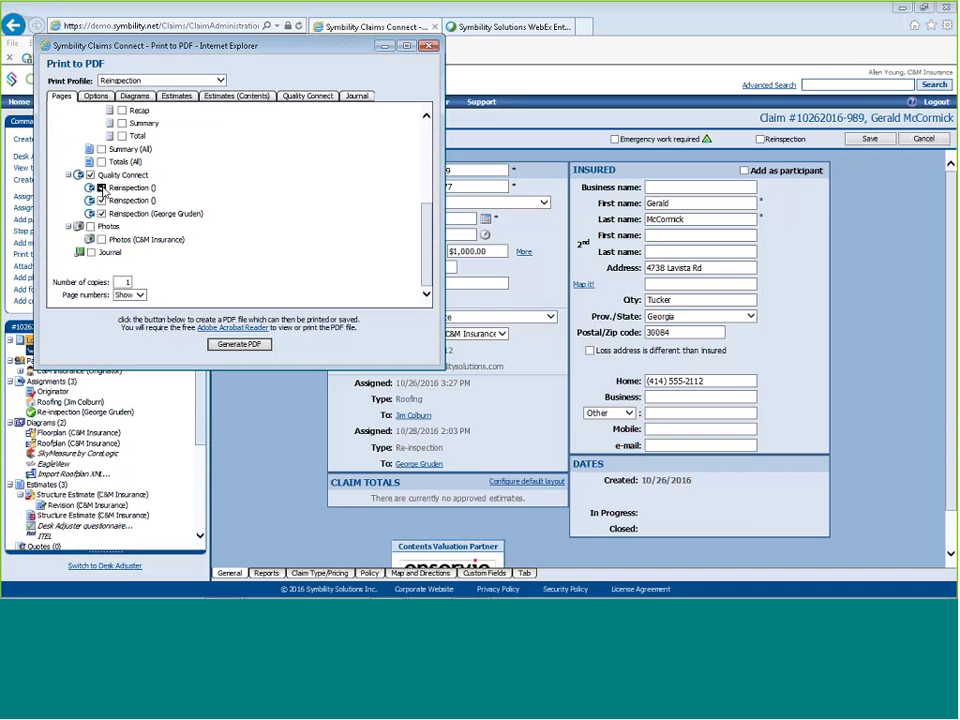
{"action": "left_click", "coordinate": [101, 188]}
{"action": "left_click", "coordinate": [101, 201]}
{"action": "left_click", "coordinate": [240, 346]}
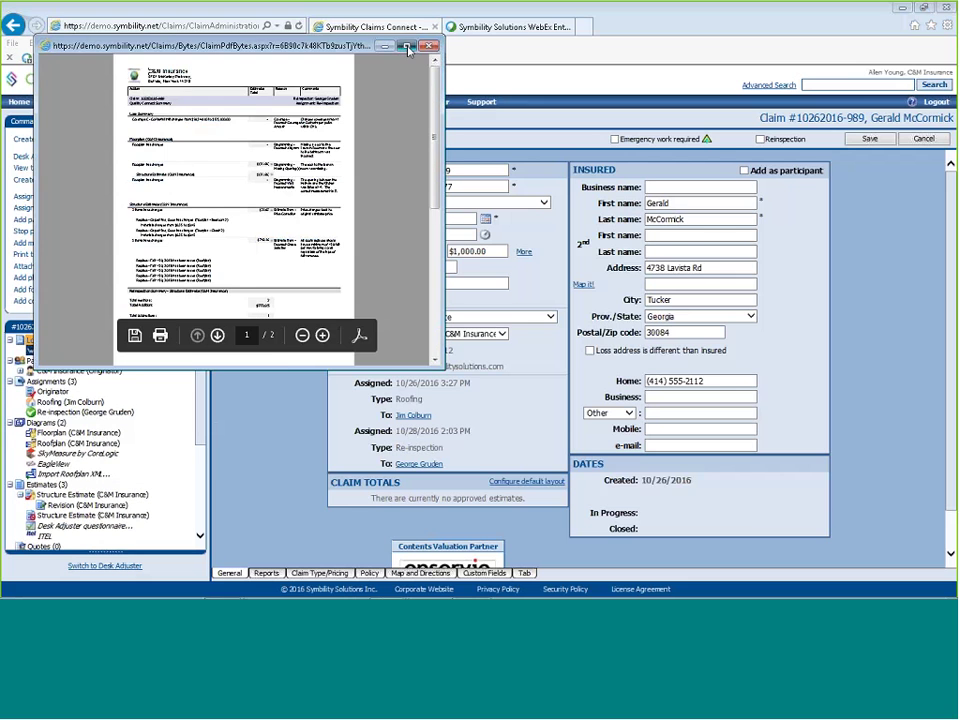
Examine the Quality Connect Summary report's changes, reasons, totals, variances and reinspection comments at full-window size, and close the report
{"action": "double_click", "coordinate": [330, 46]}
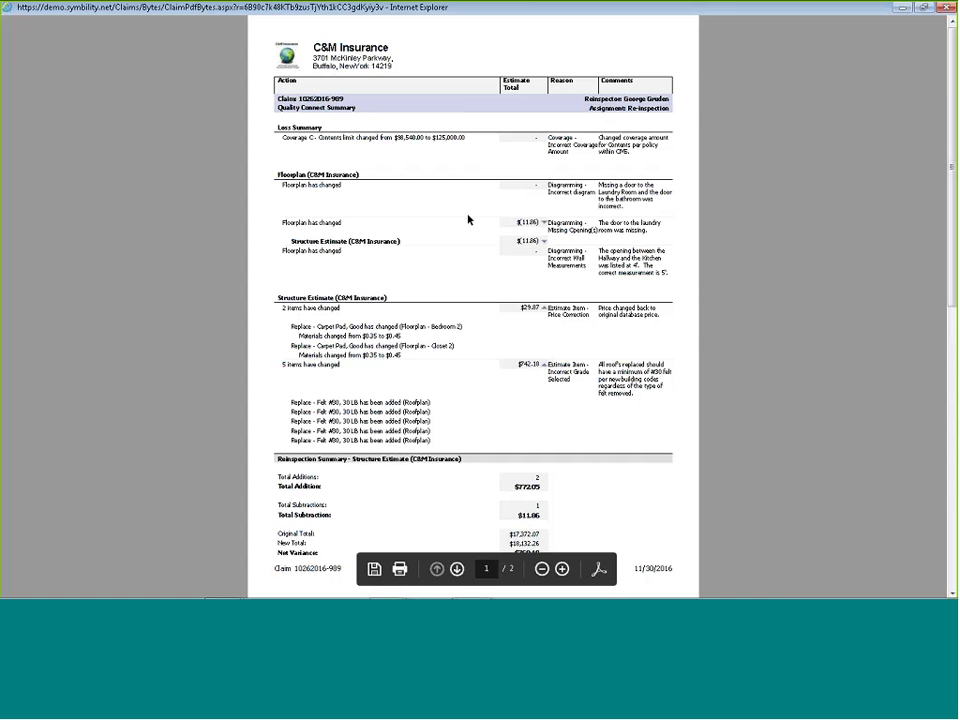
{"action": "scroll", "coordinate": [468, 219], "scroll_direction": "up", "scroll_amount": 2}
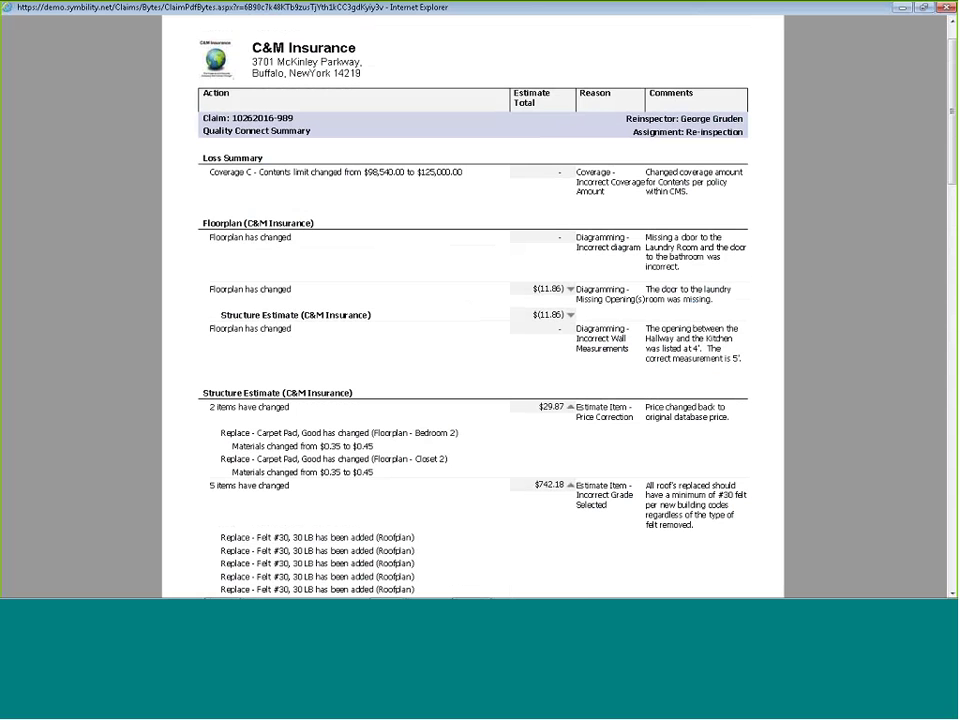
{"action": "scroll", "coordinate": [261, 326], "scroll_direction": "down", "scroll_amount": 3}
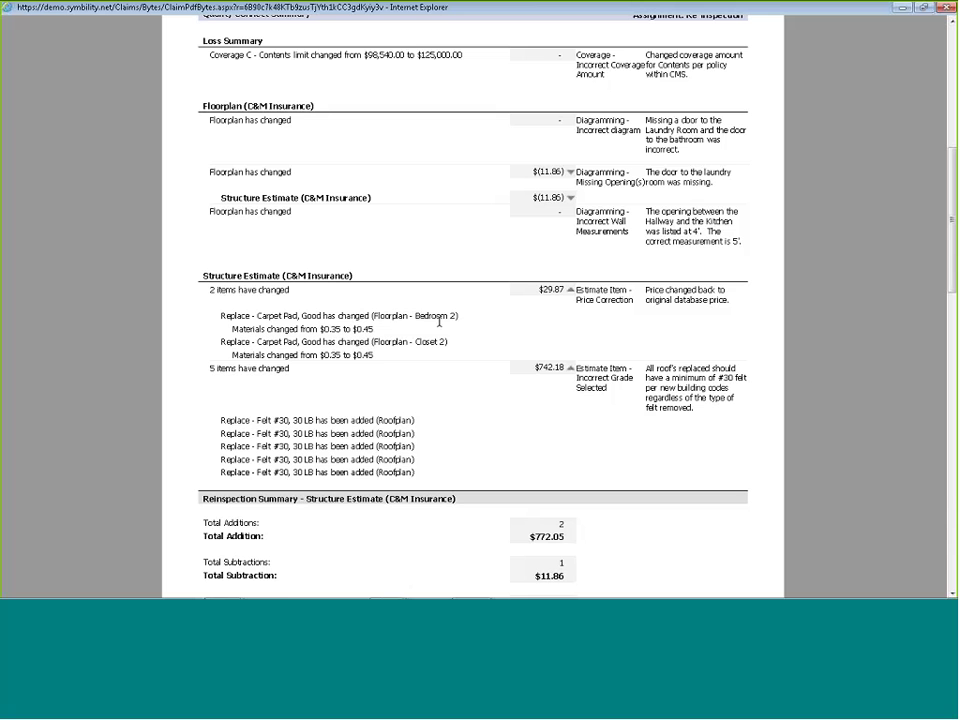
{"action": "scroll", "coordinate": [310, 321], "scroll_direction": "down", "scroll_amount": 5}
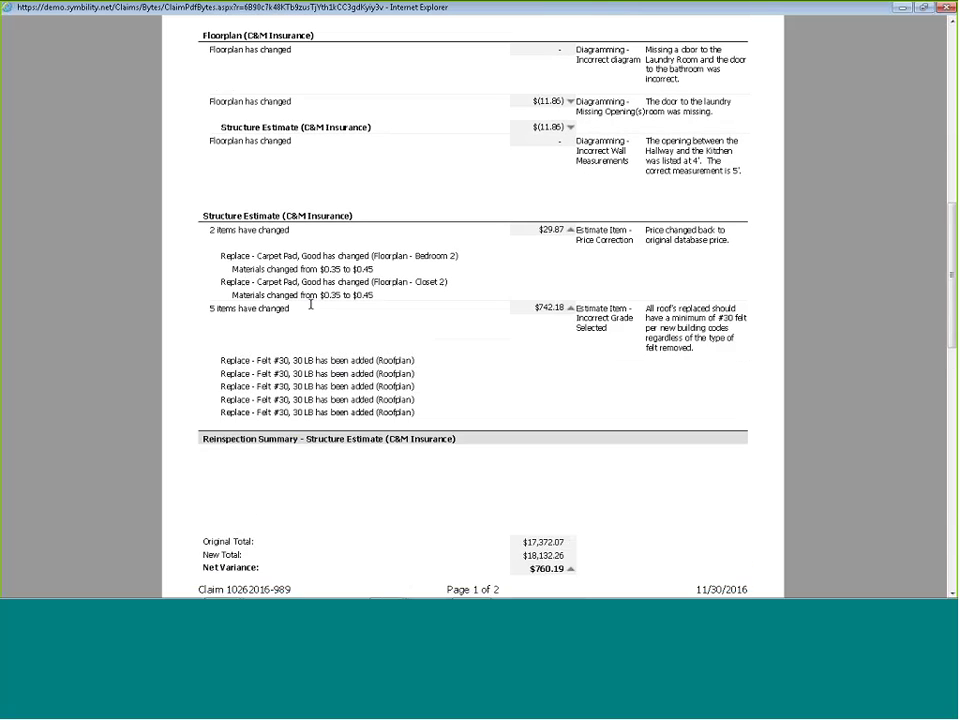
{"action": "scroll", "coordinate": [330, 310], "scroll_direction": "up", "scroll_amount": 1}
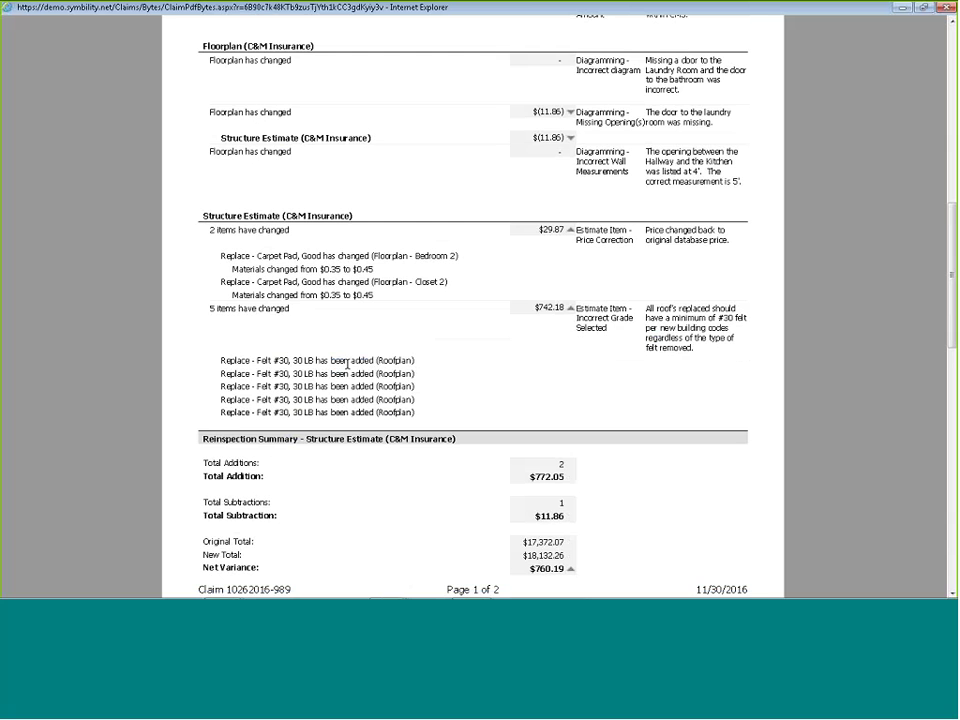
{"action": "scroll", "coordinate": [341, 378], "scroll_direction": "down", "scroll_amount": 1}
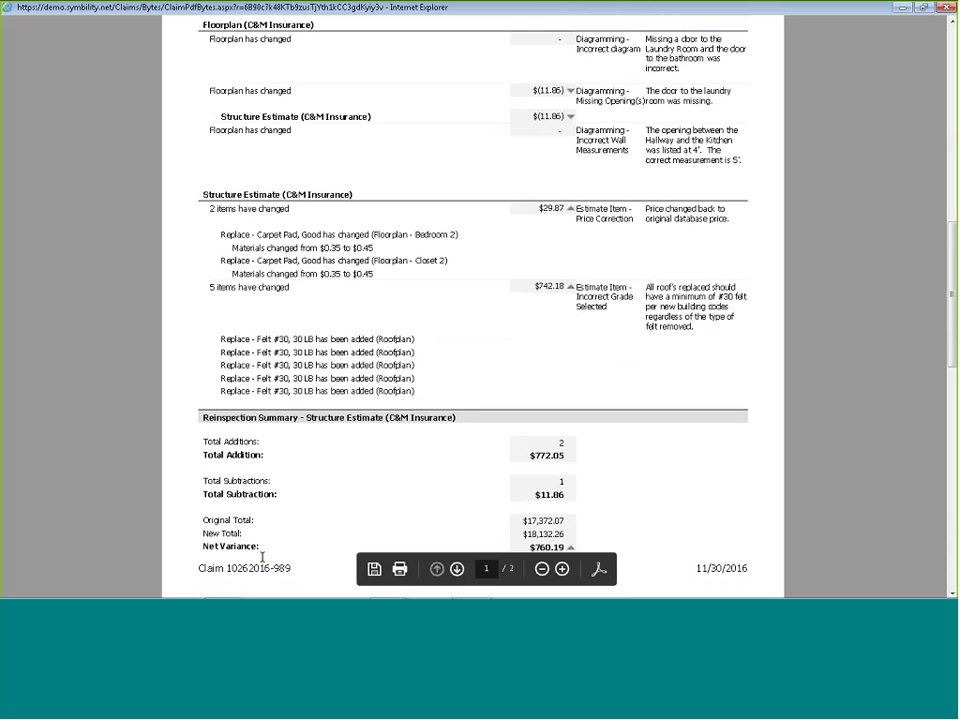
{"action": "scroll", "coordinate": [262, 557], "scroll_direction": "down", "scroll_amount": 5}
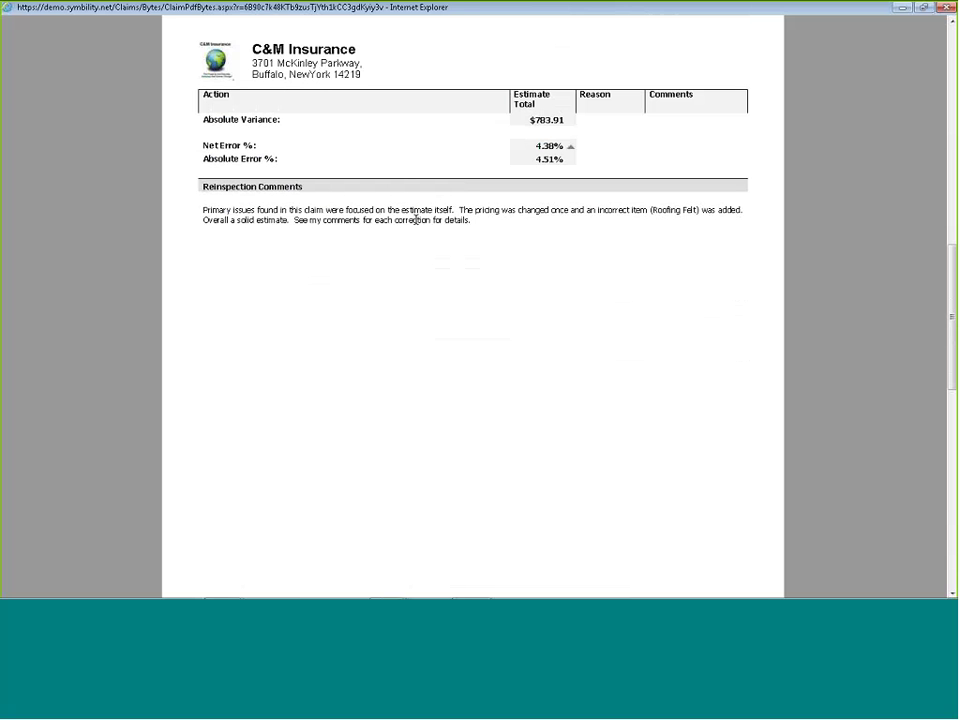
{"action": "scroll", "coordinate": [430, 225], "scroll_direction": "down", "scroll_amount": 8}
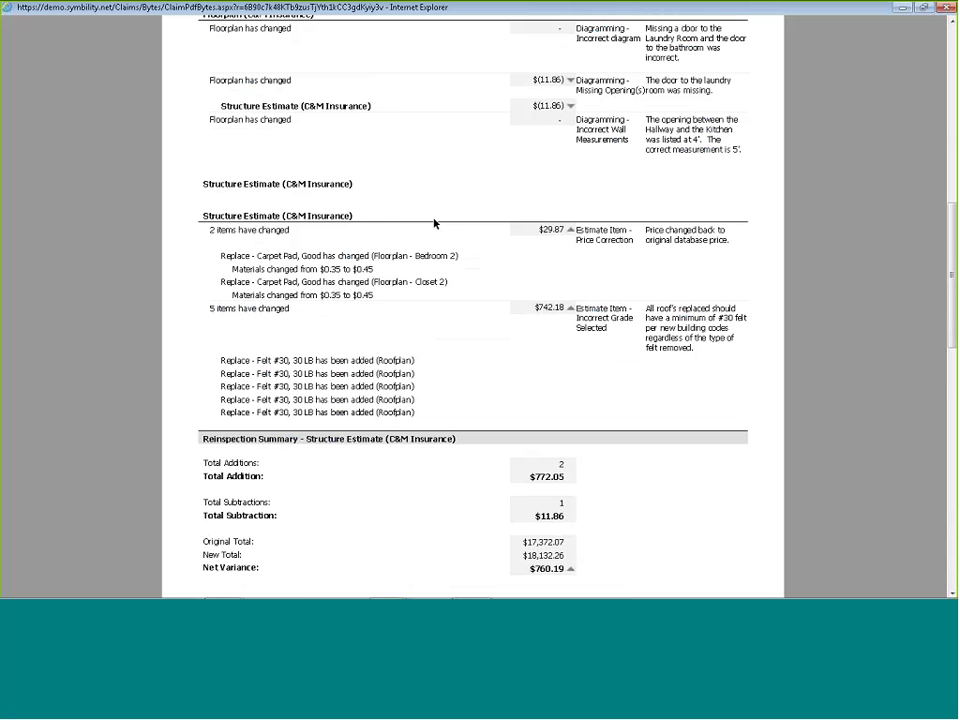
{"action": "scroll", "coordinate": [434, 223], "scroll_direction": "up", "scroll_amount": 2}
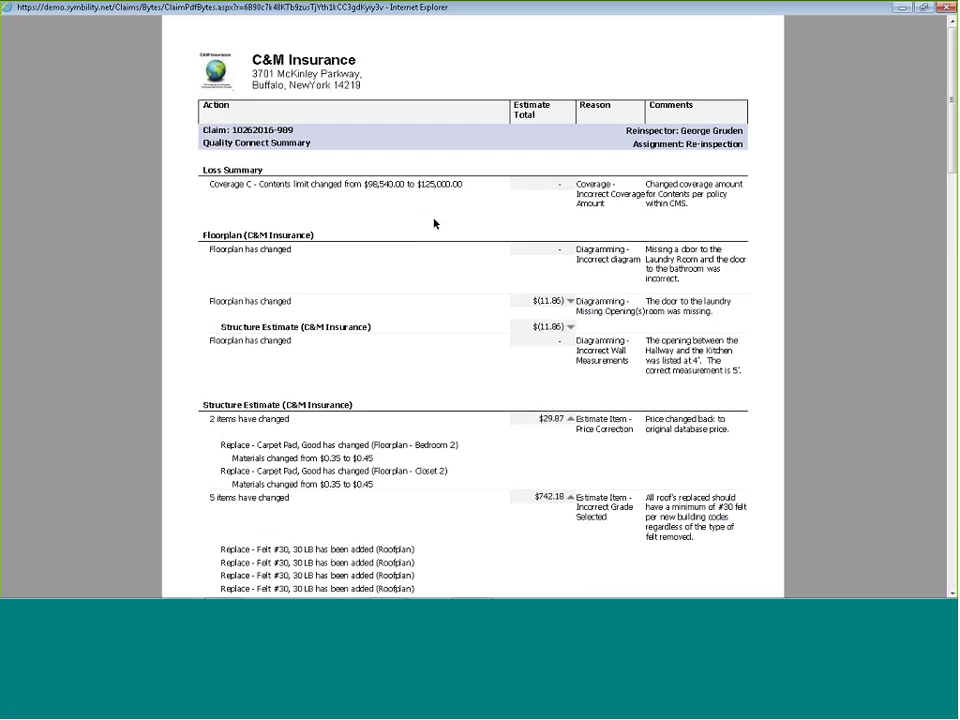
{"action": "key", "text": "alt+F4"}
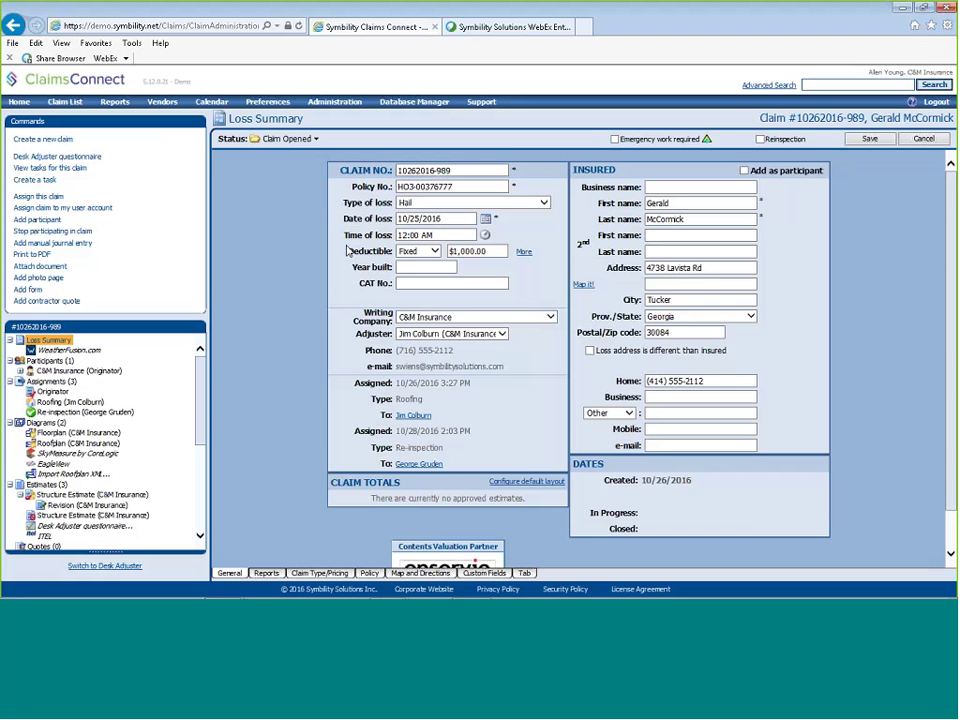
Switch from the browser to Symbility Mobile Claims
{"action": "key", "text": "alt+Tab"}
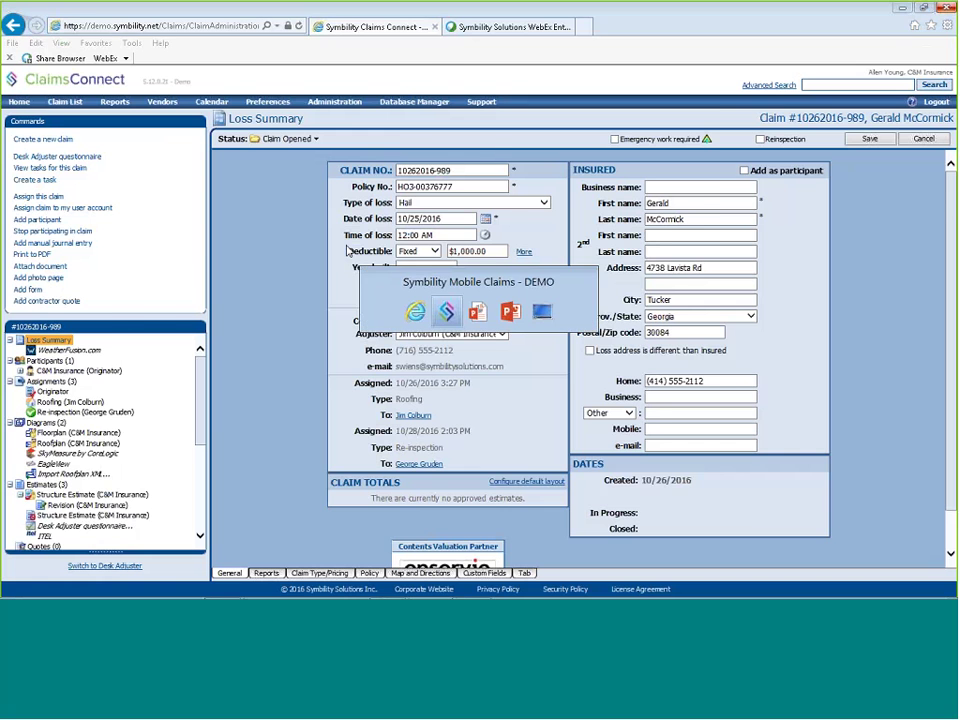